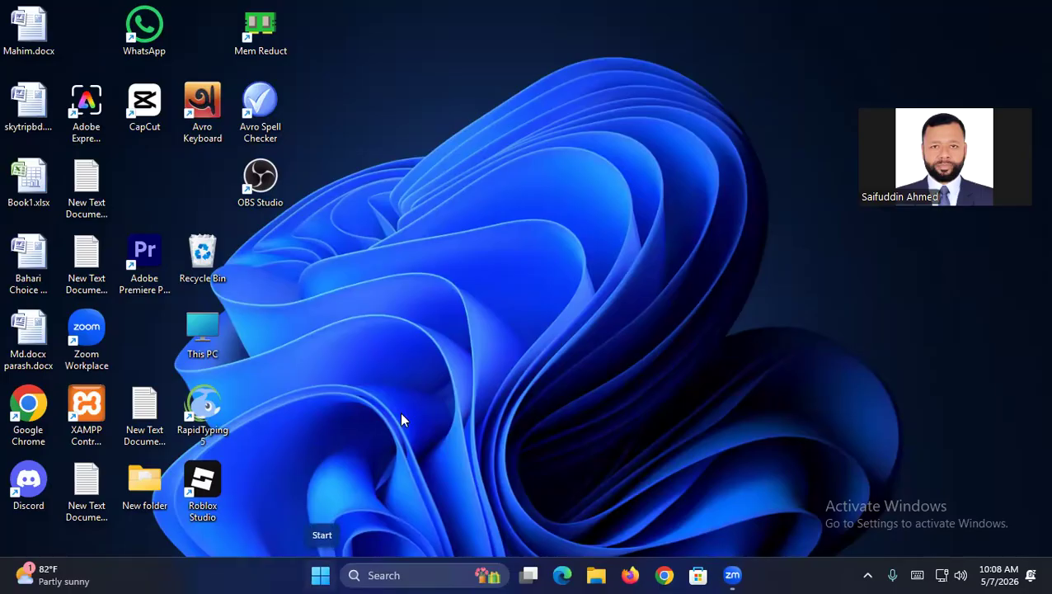
- Open Google Chrome and bring up the on-screen keyboard for entering a web address
left_click(660, 571)
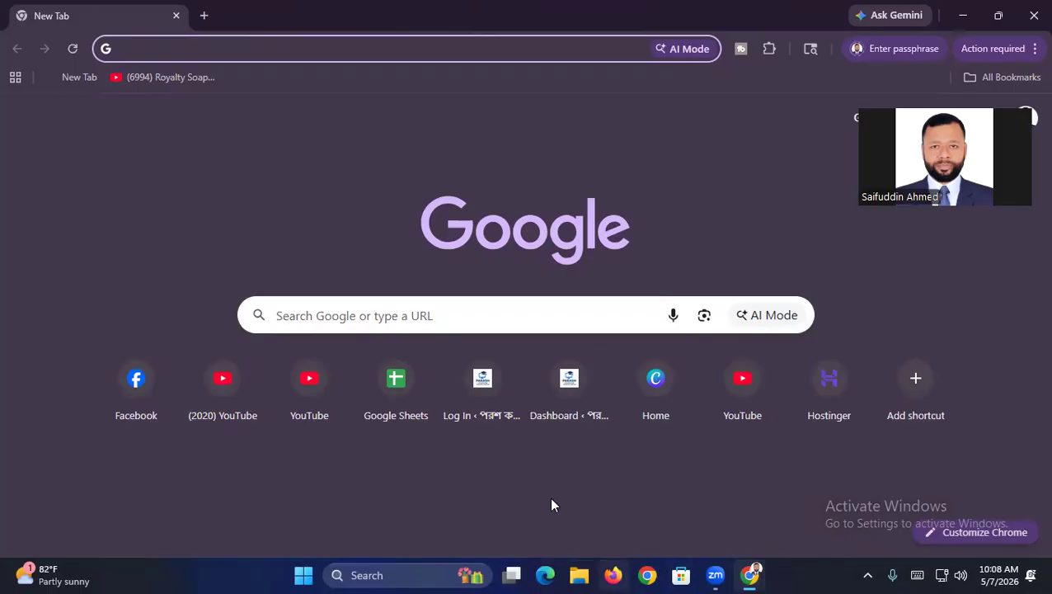
left_click(159, 51)
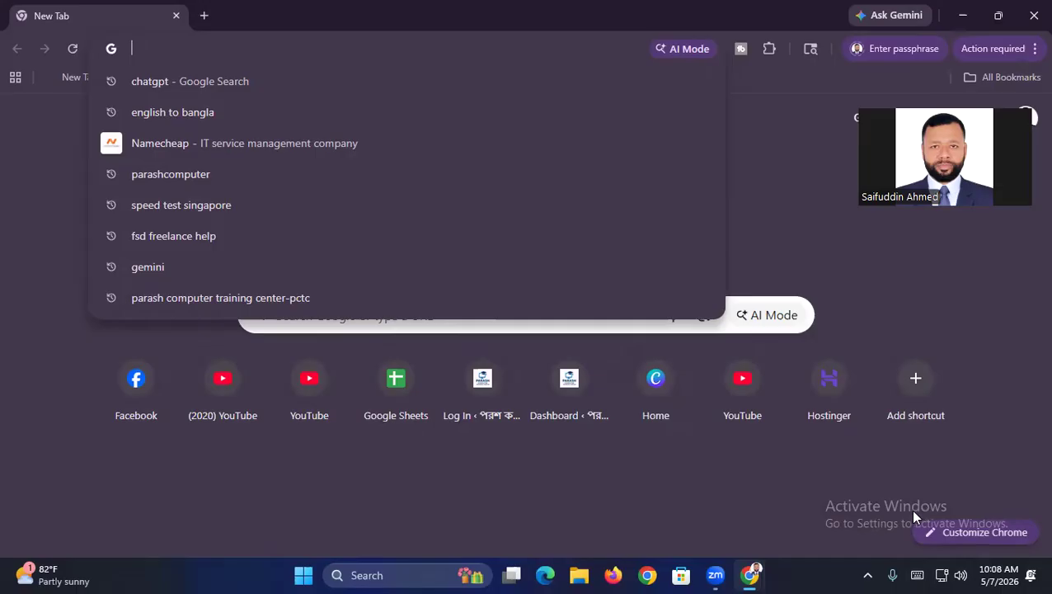
left_click(918, 575)
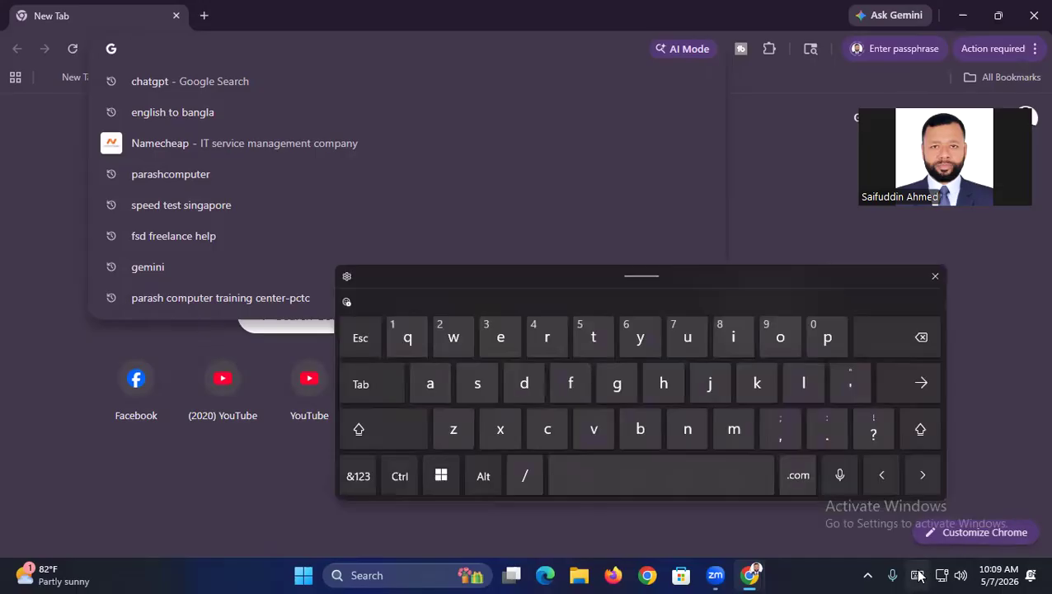
double_click(456, 340)
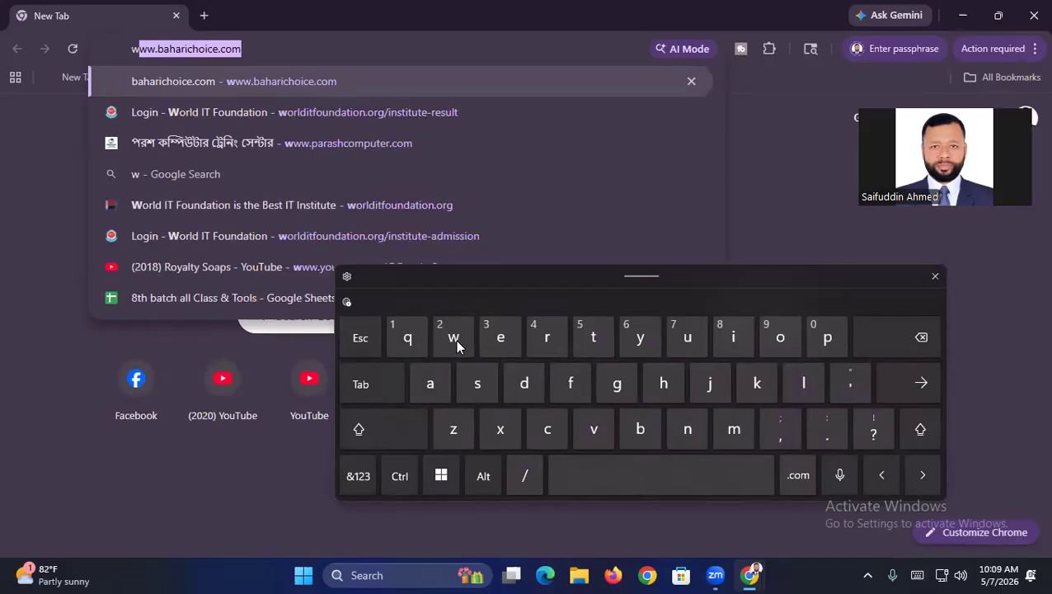
left_click(455, 340)
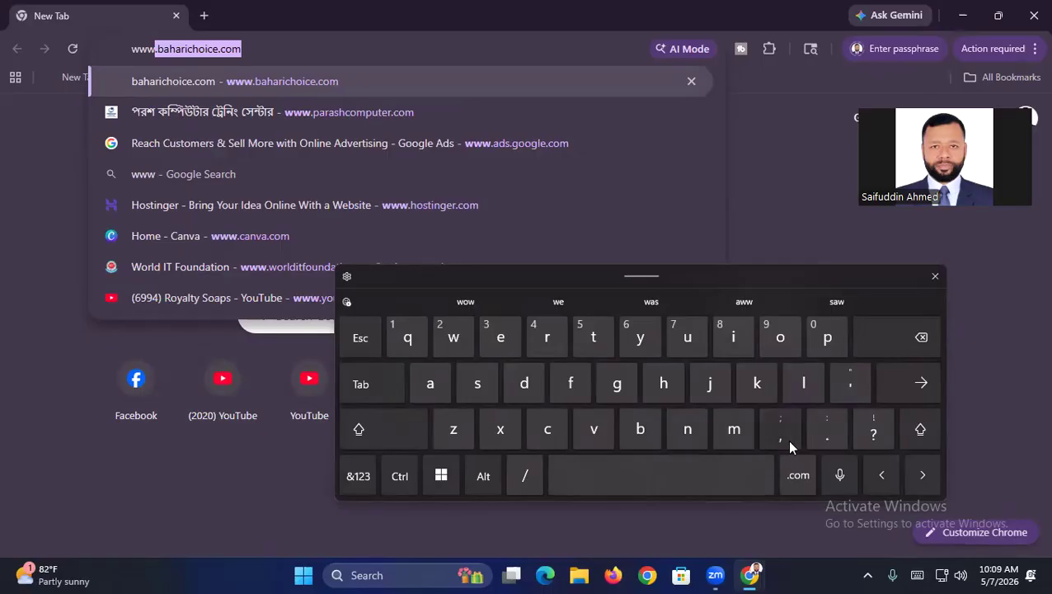
left_click(825, 432)
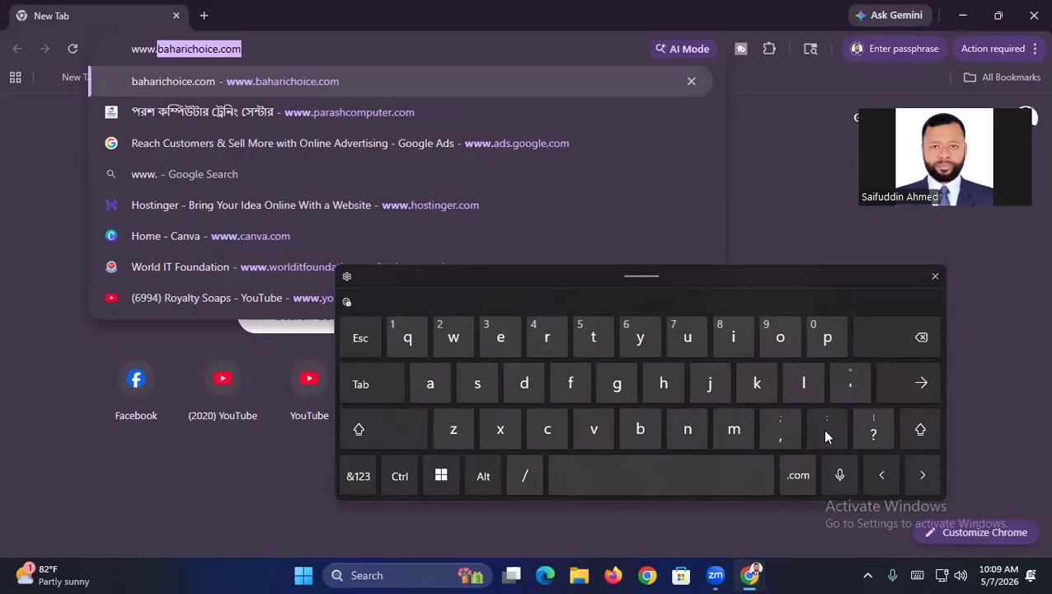
left_click(546, 430)
left_click(428, 393)
left_click(686, 431)
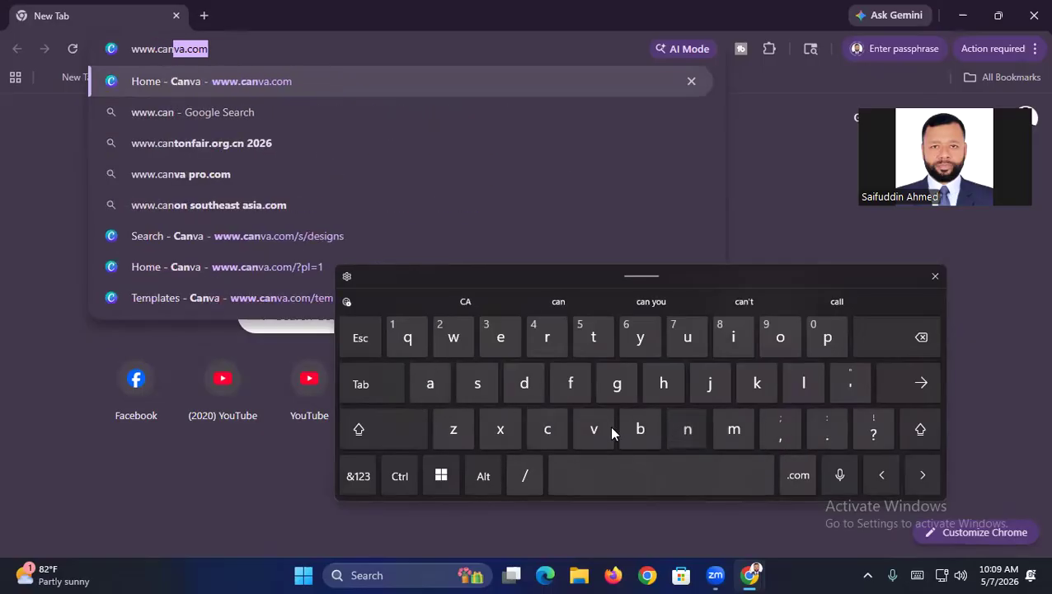
left_click(578, 430)
left_click(429, 384)
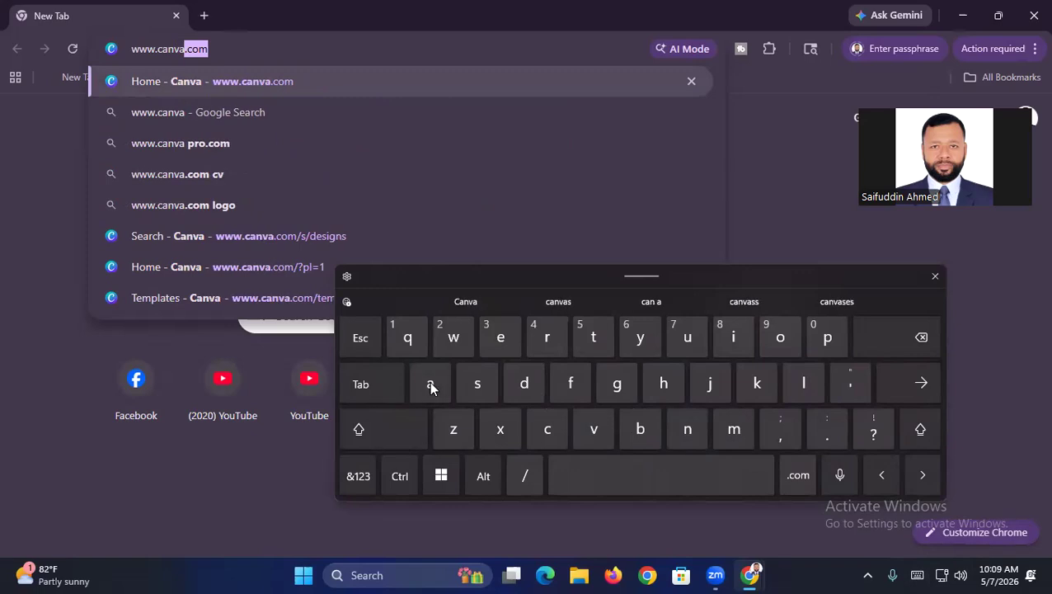
left_click(827, 432)
left_click(546, 430)
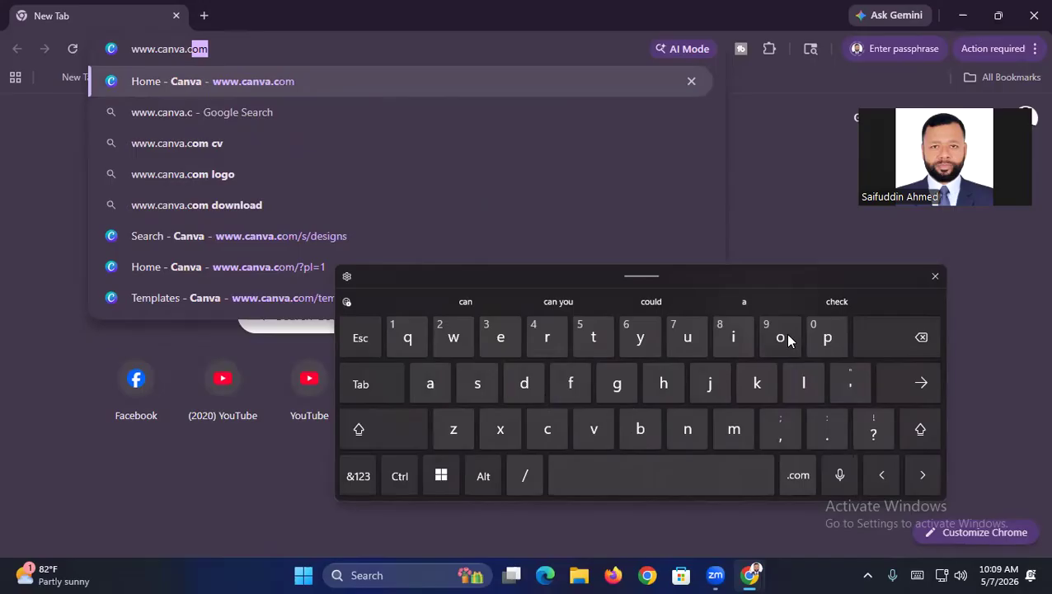
left_click(780, 338)
left_click(734, 429)
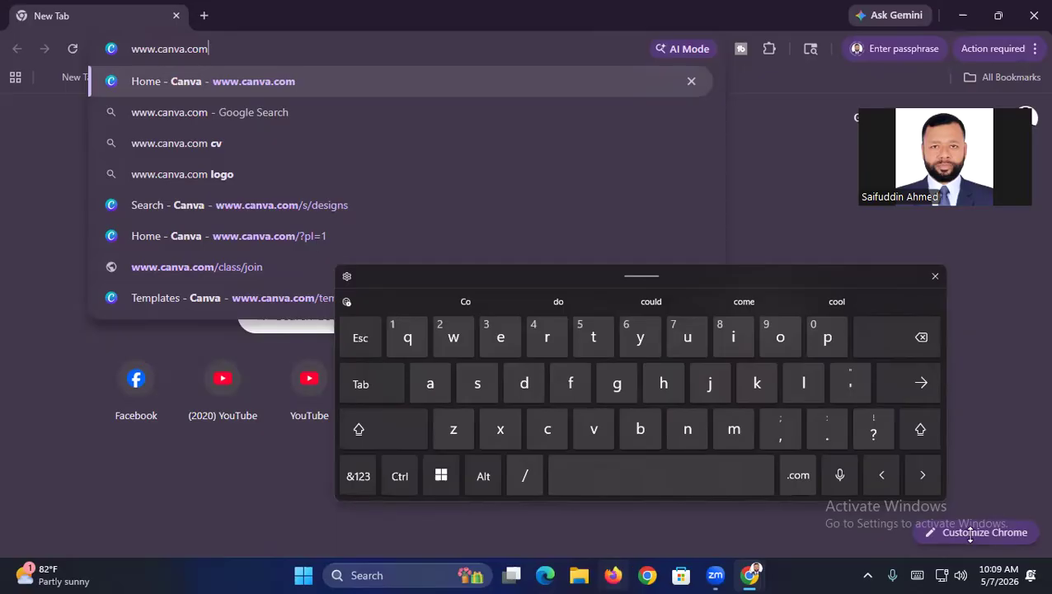
left_click(935, 275)
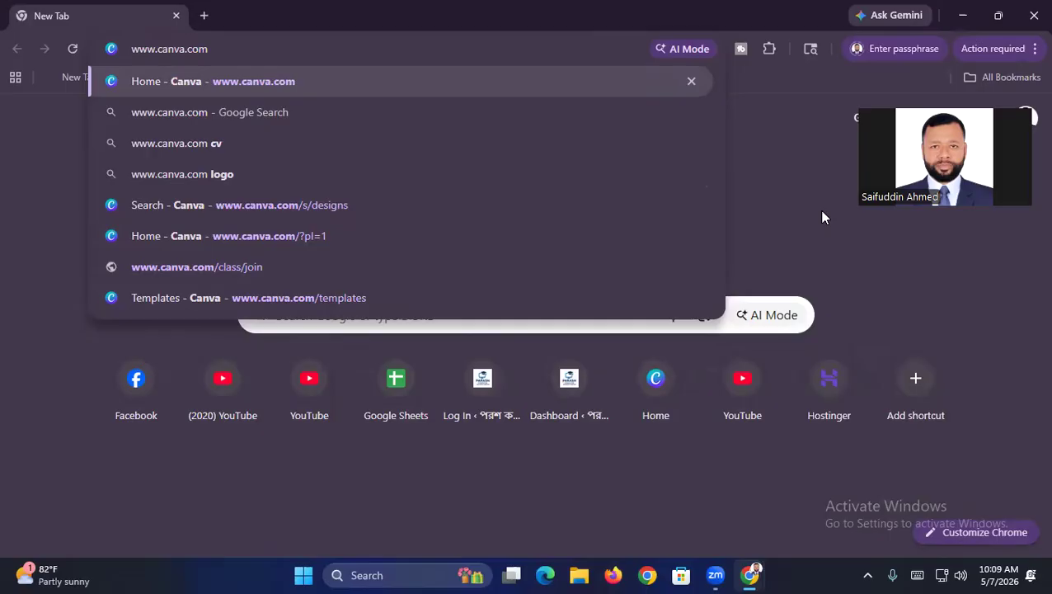
key("Return")
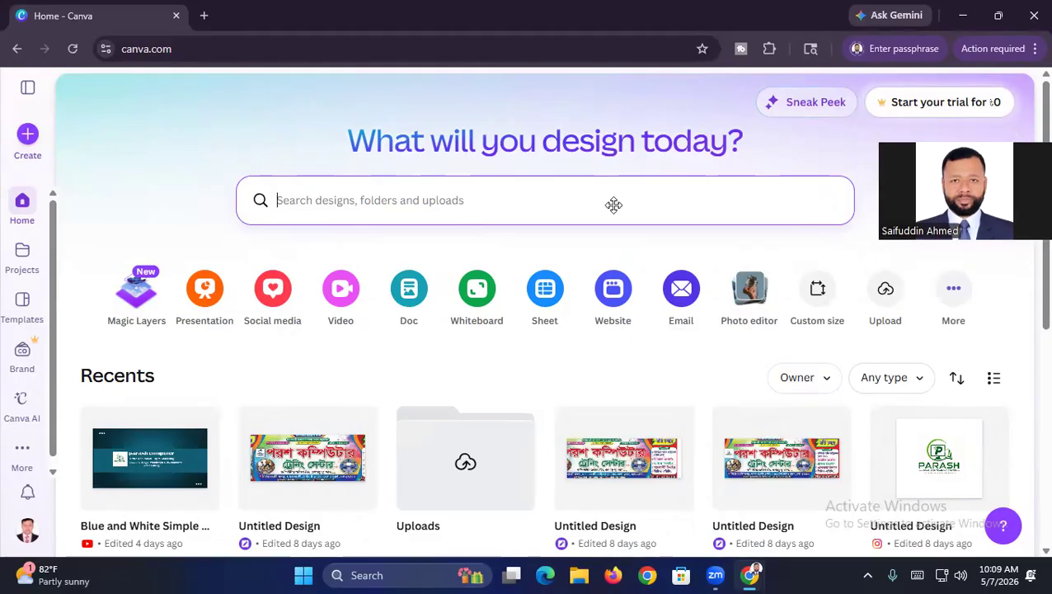
left_click(162, 107)
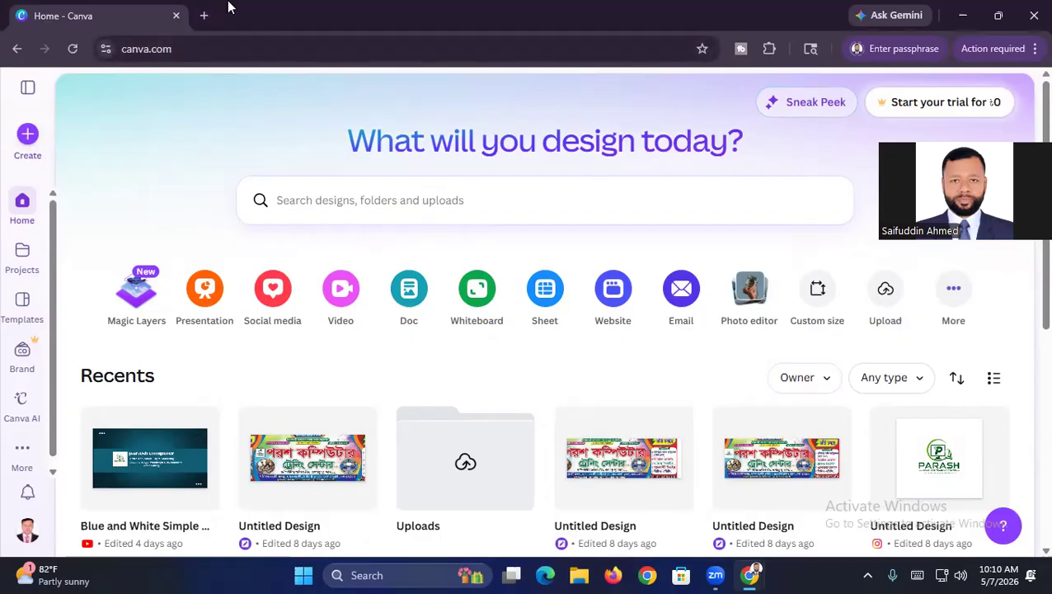
- Open a new browser tab with an empty address bar ready for a search
left_click(203, 16)
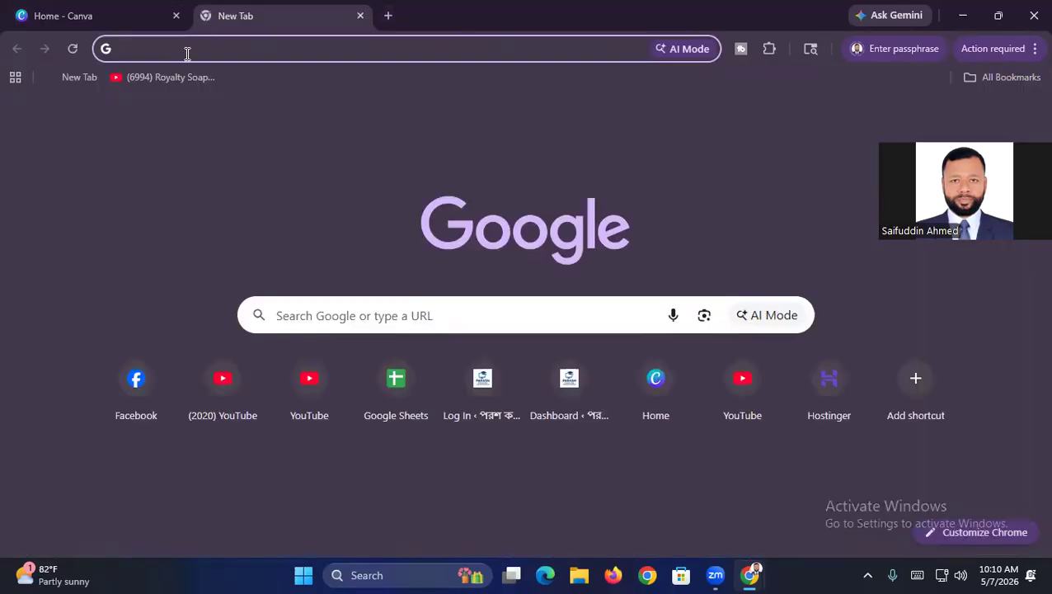
left_click(186, 49)
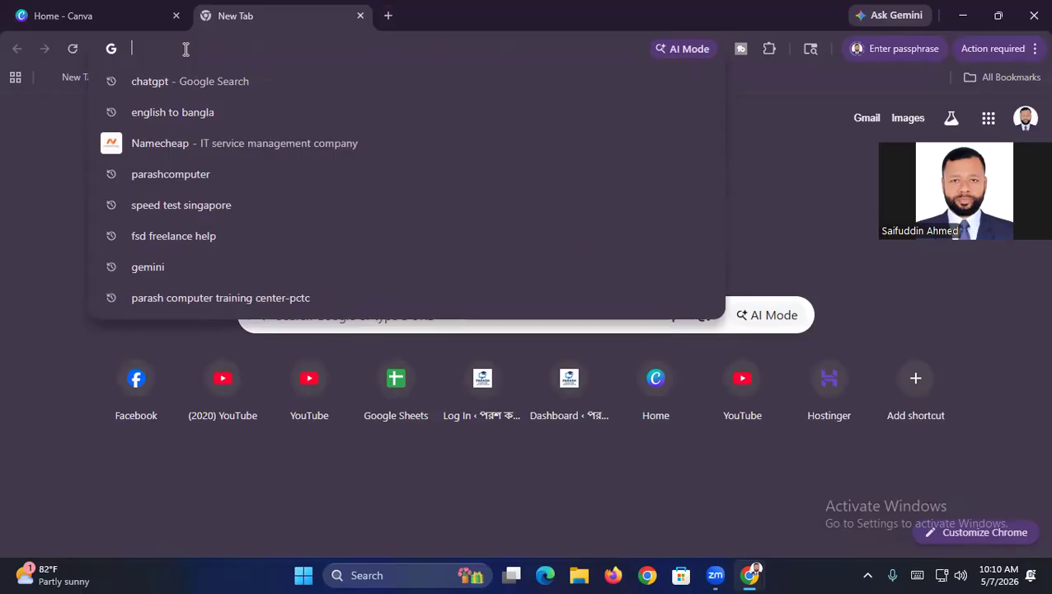
type("f")
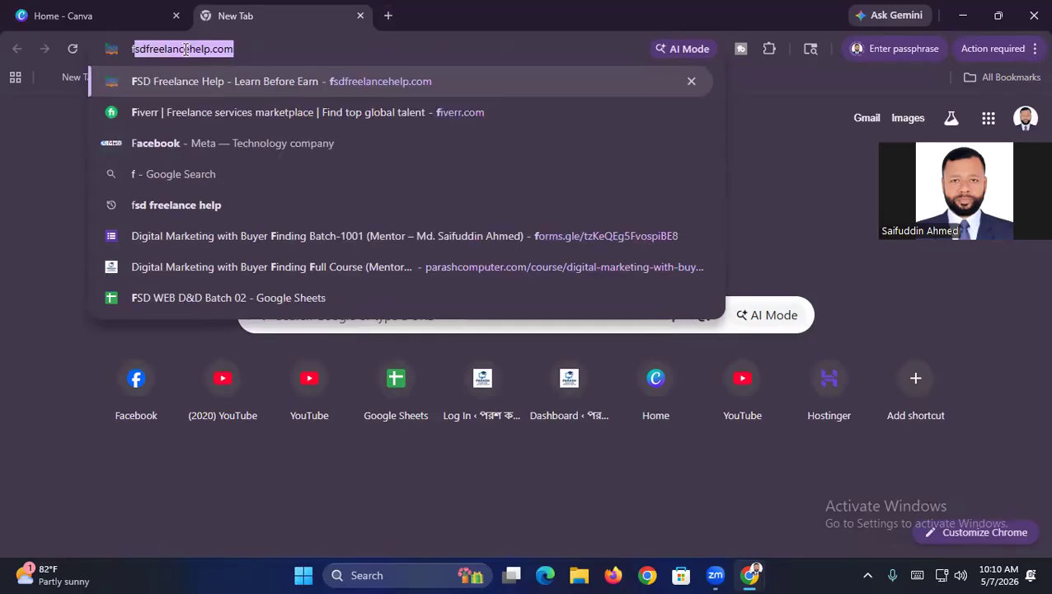
key("BackSpace")
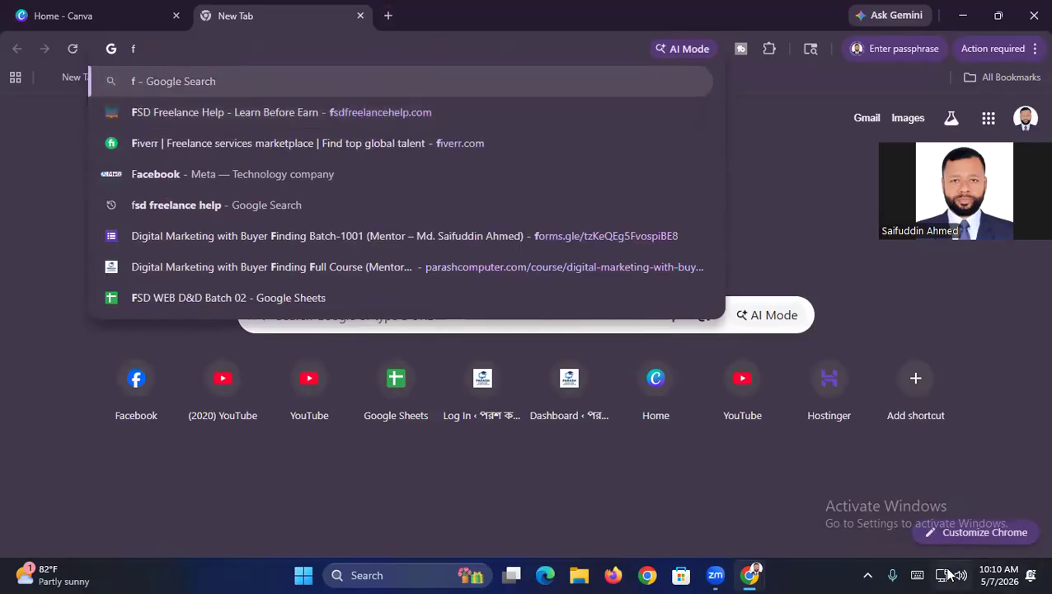
key("BackSpace")
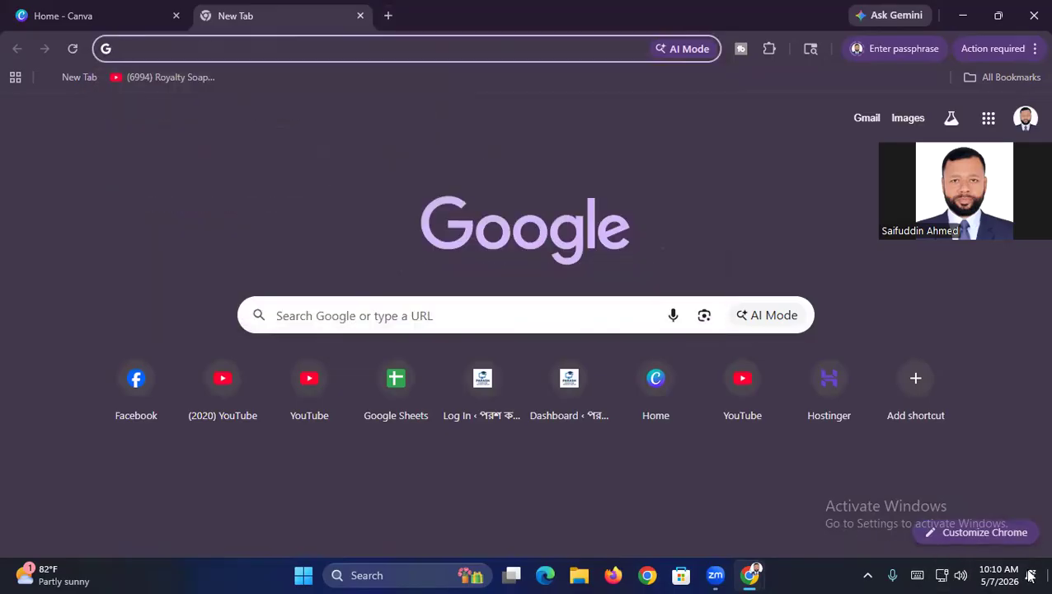
- Enter "fb post" with the on-screen keyboard and run the suggested Google search "fb post image size"
left_click(916, 575)
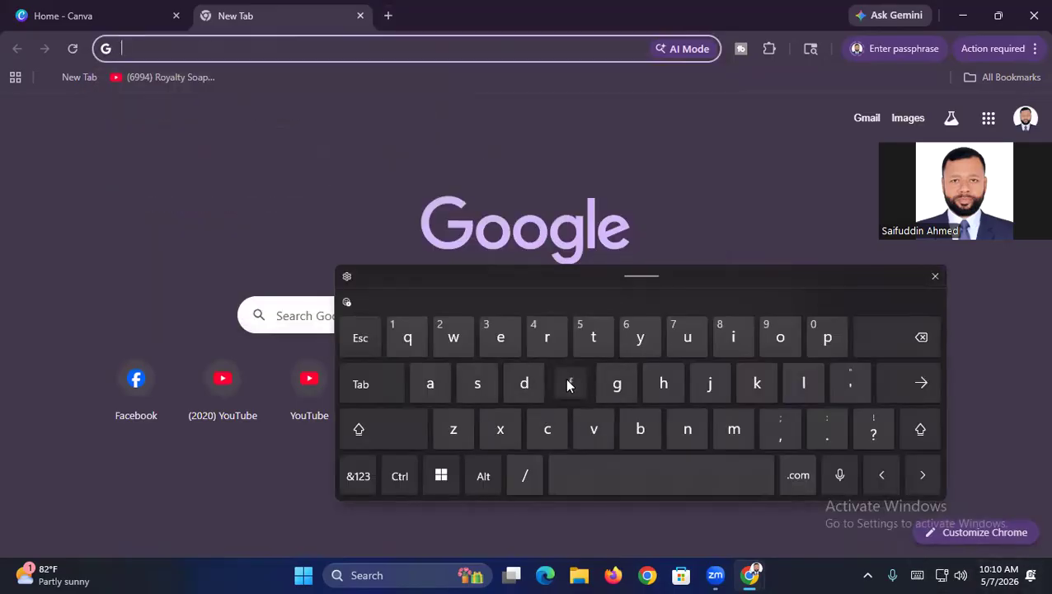
left_click(568, 385)
left_click(640, 428)
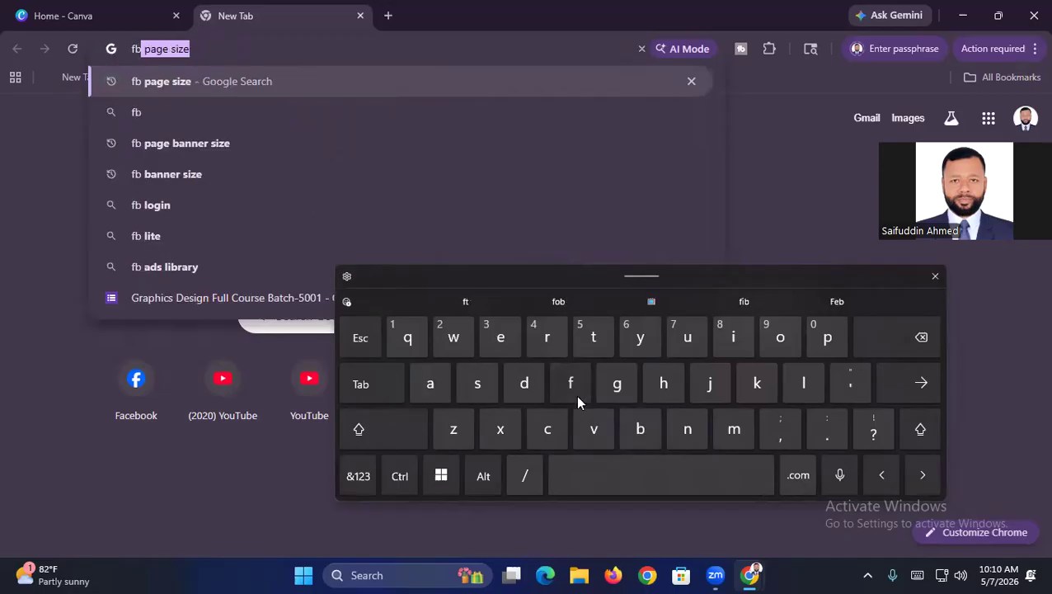
left_click(828, 338)
left_click(780, 338)
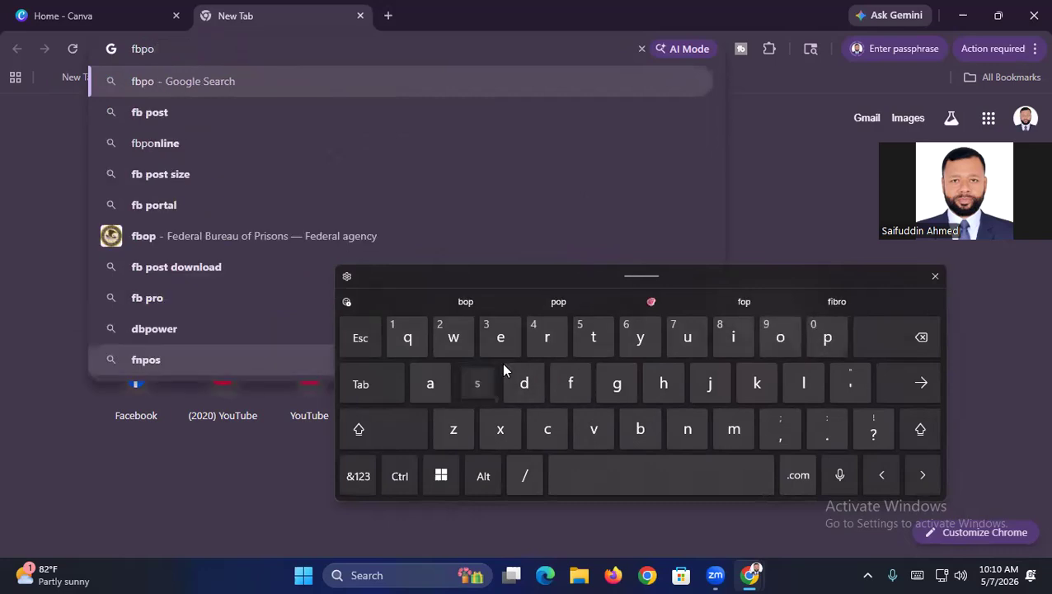
left_click(482, 382)
left_click(594, 336)
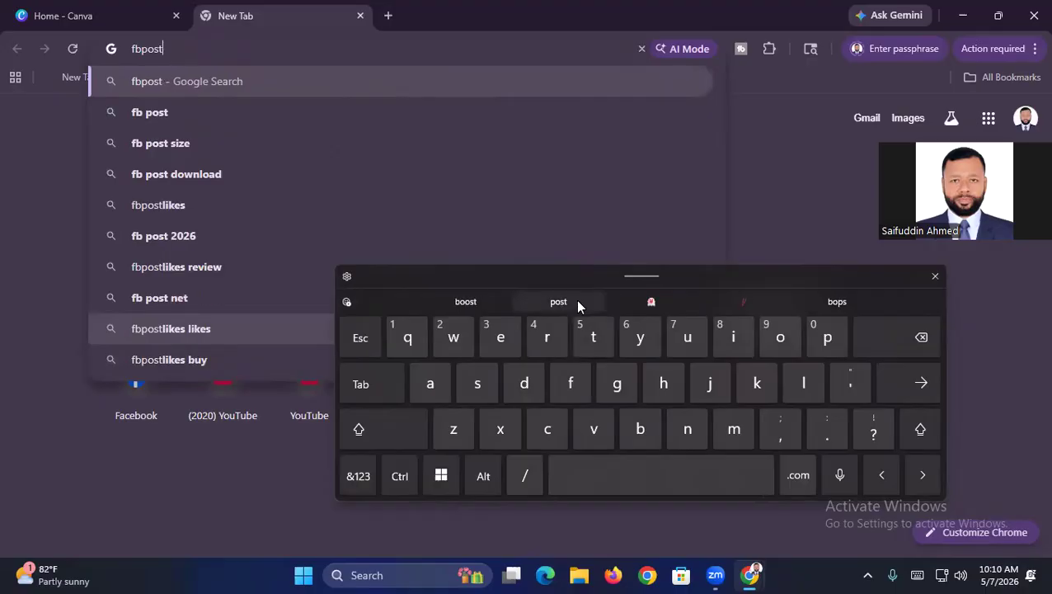
left_click(142, 48)
left_click(616, 464)
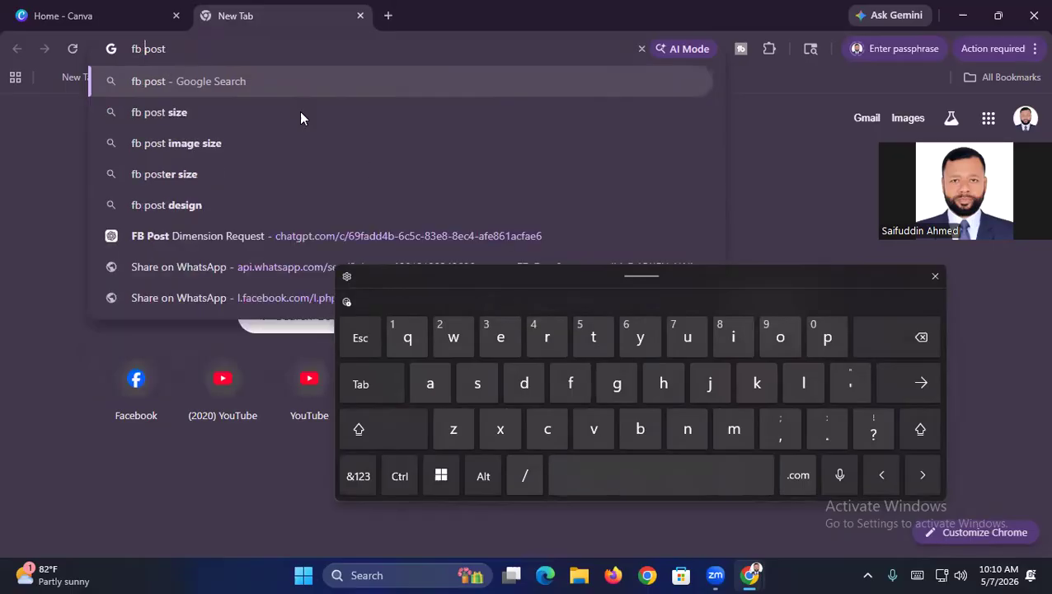
left_click(186, 145)
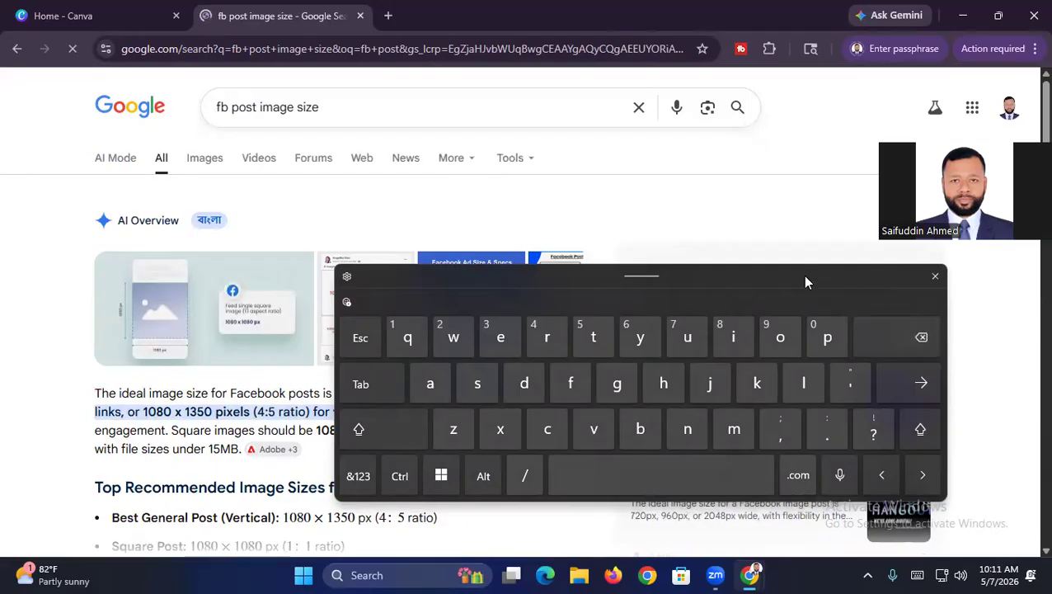
- Move the on-screen keyboard off the search results and close it
left_click_drag(789, 274, 903, 333)
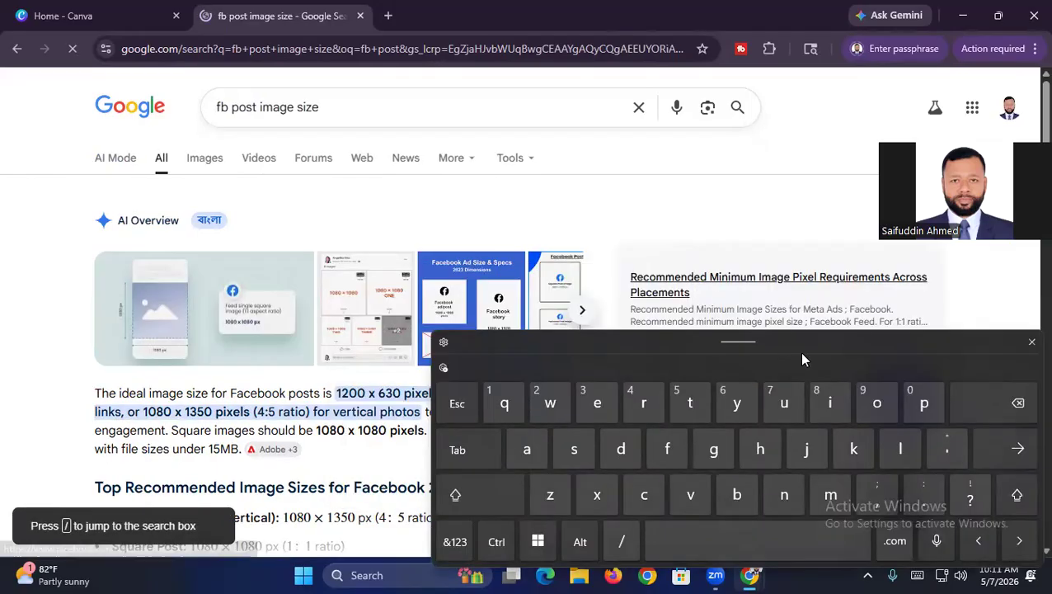
left_click_drag(801, 358, 858, 454)
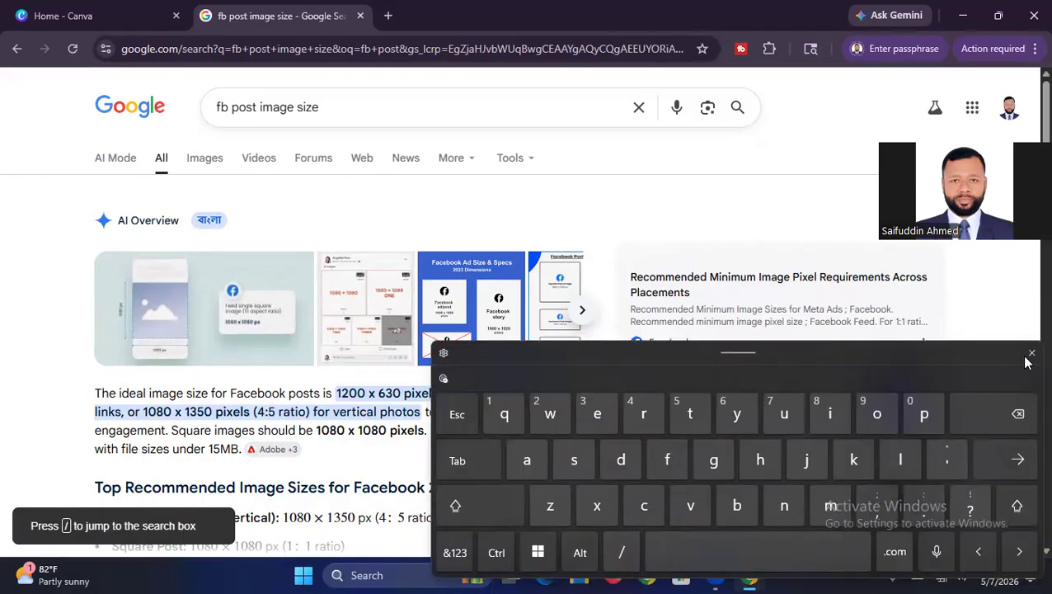
left_click(1030, 355)
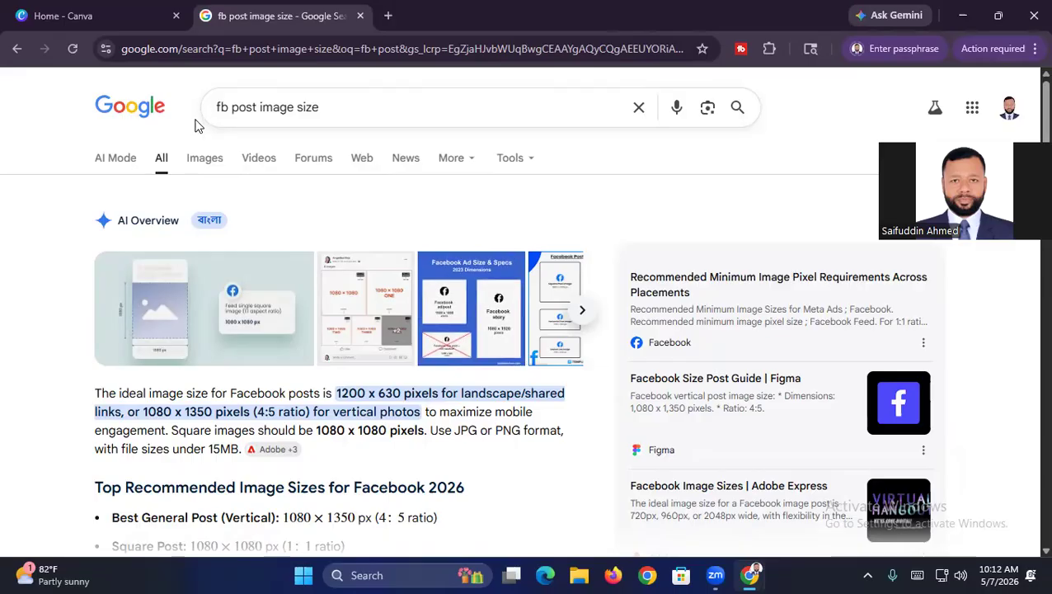
- Return to the Canva home page, start a custom-size design and set its width to 1080 px
left_click(95, 16)
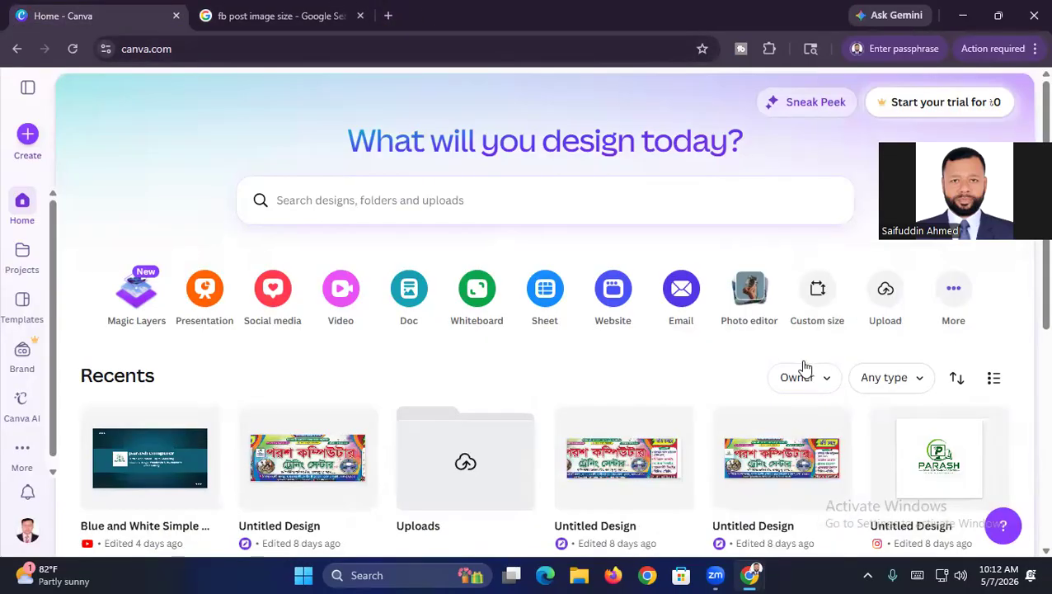
left_click(817, 290)
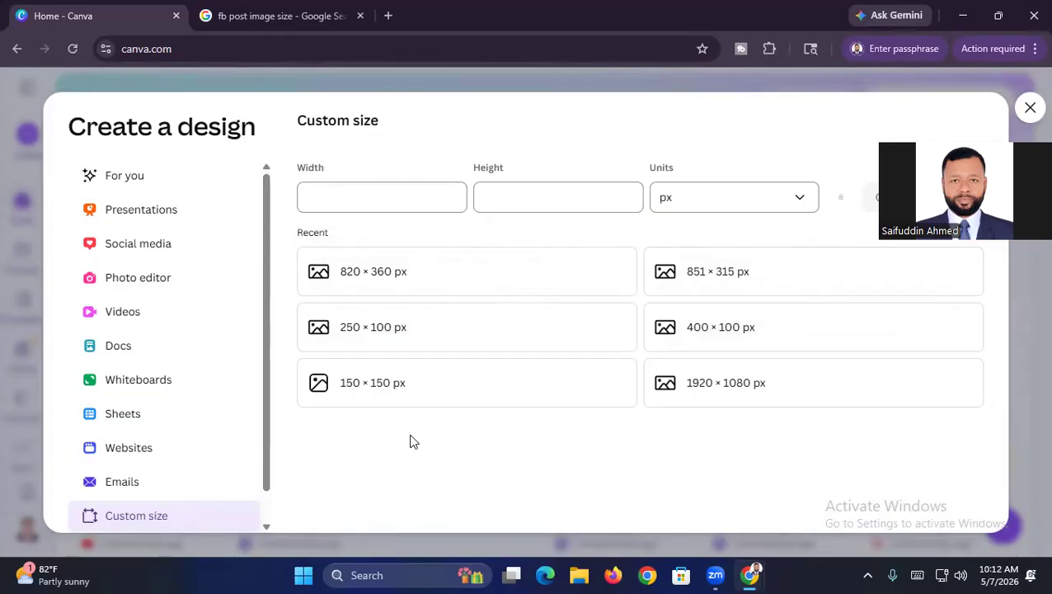
left_click(336, 202)
left_click(532, 190)
left_click(393, 204)
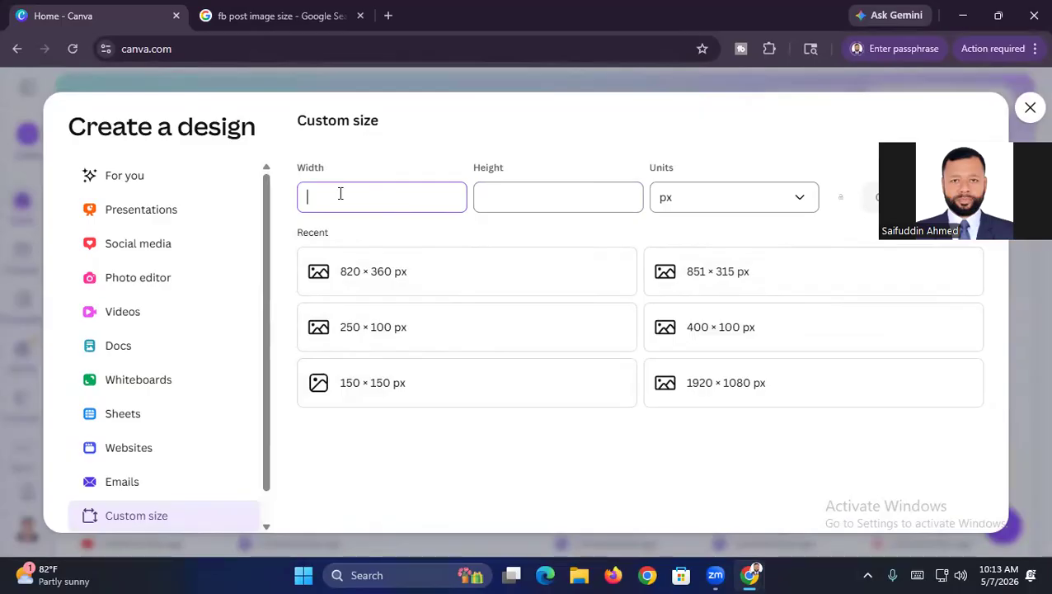
type("10")
left_click(914, 573)
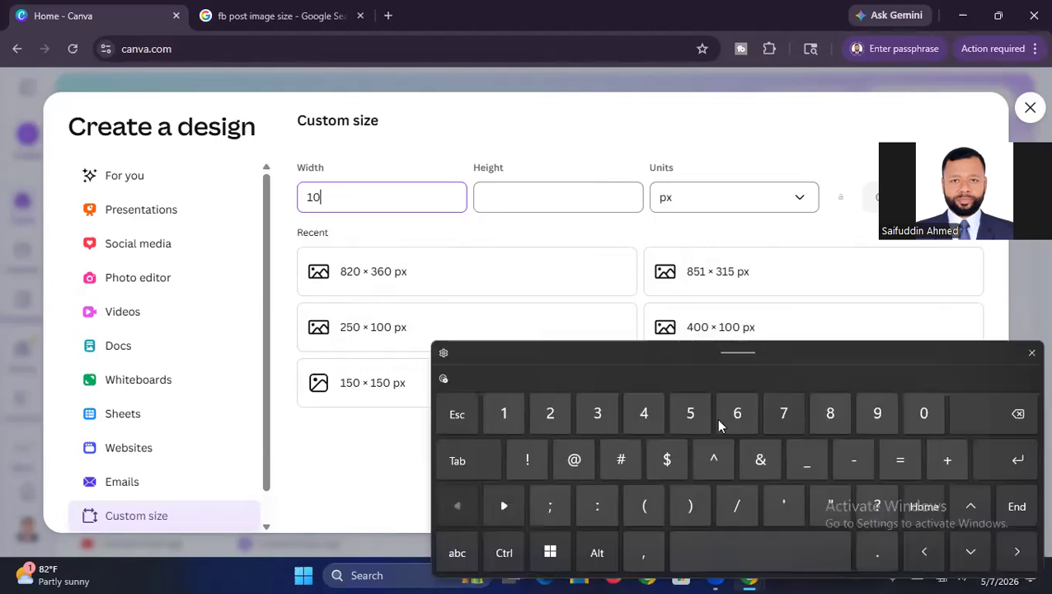
left_click(830, 413)
left_click(912, 412)
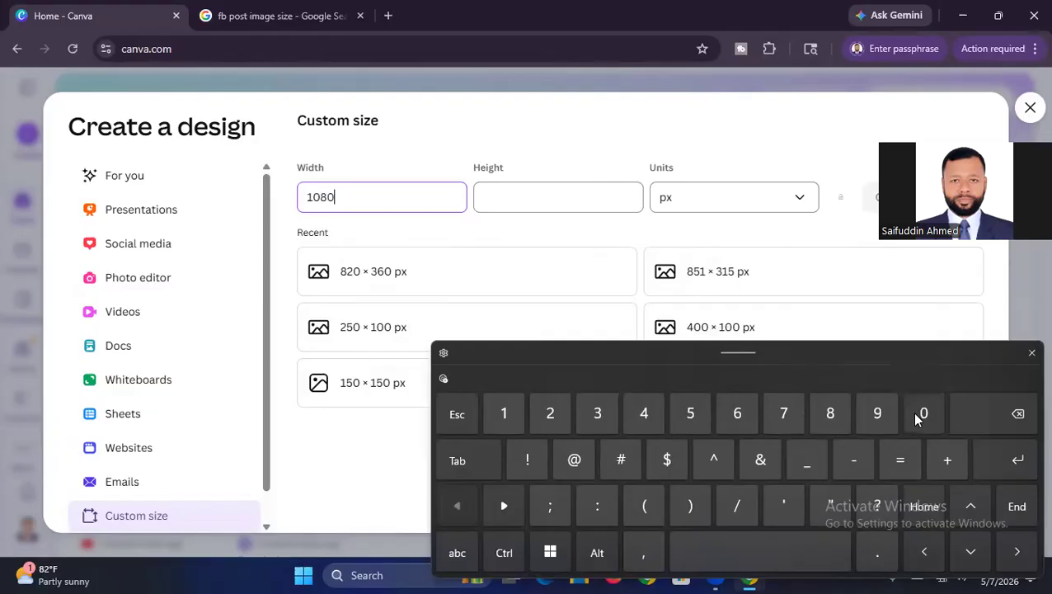
- Set the custom design's height to 1350 px
left_click(520, 197)
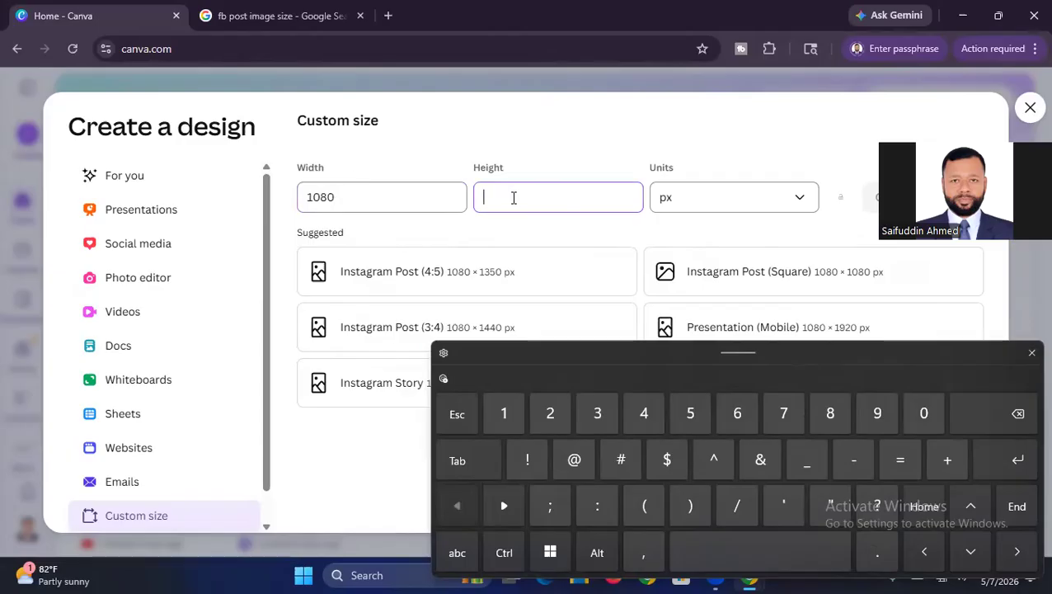
type("13")
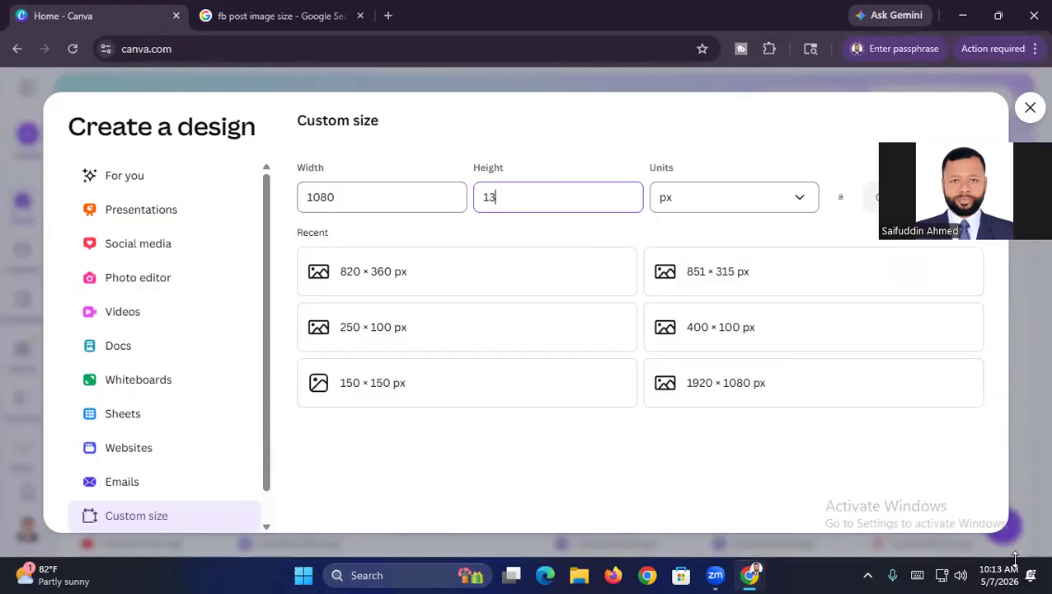
left_click(917, 575)
left_click(690, 412)
left_click(923, 412)
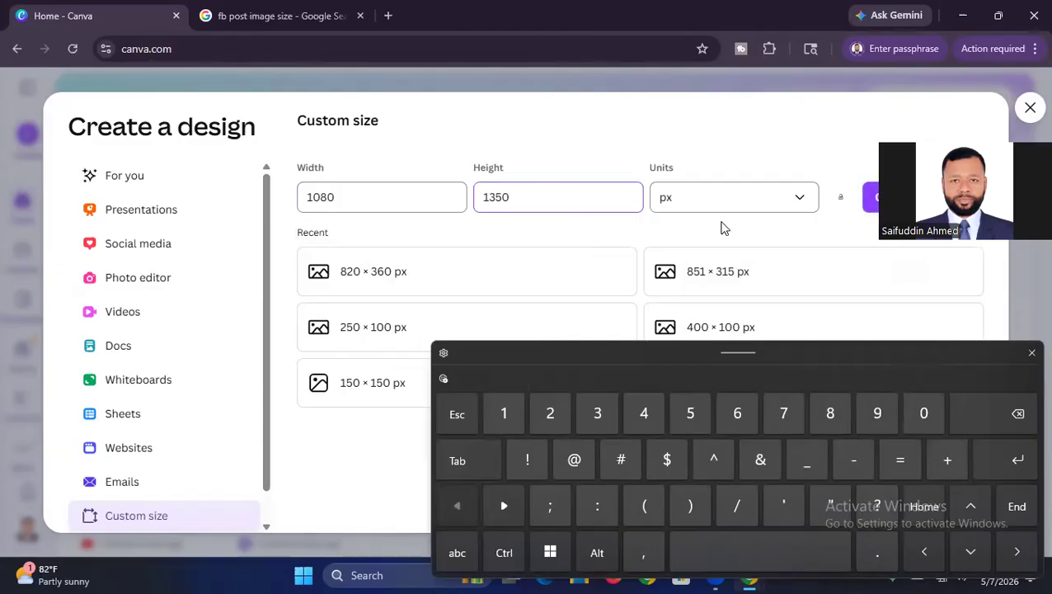
- Close the on-screen keyboard, keep px as the unit and create the new custom-size design
left_click(799, 200)
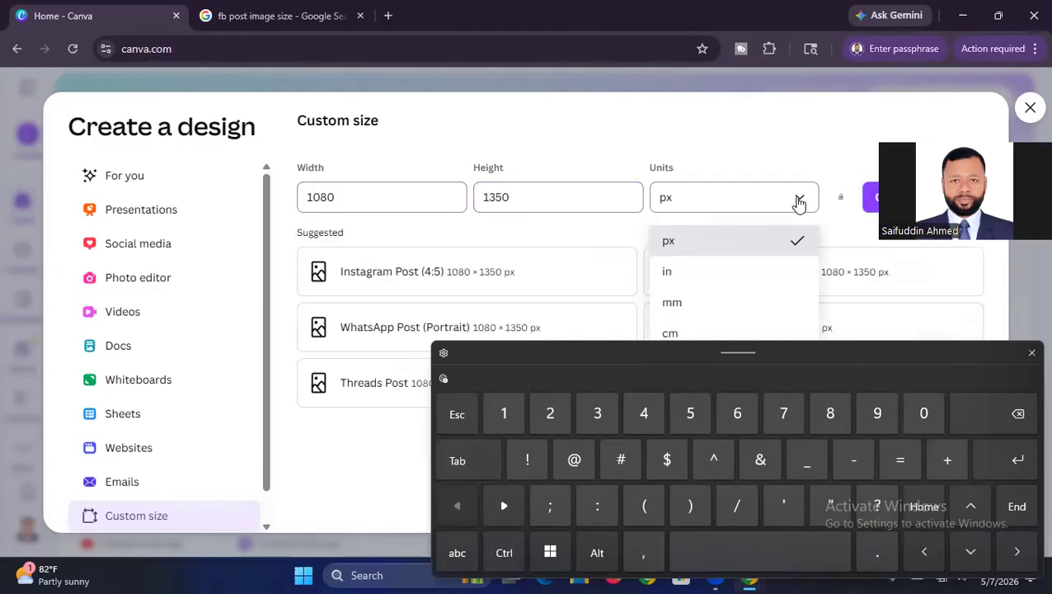
left_click(1032, 354)
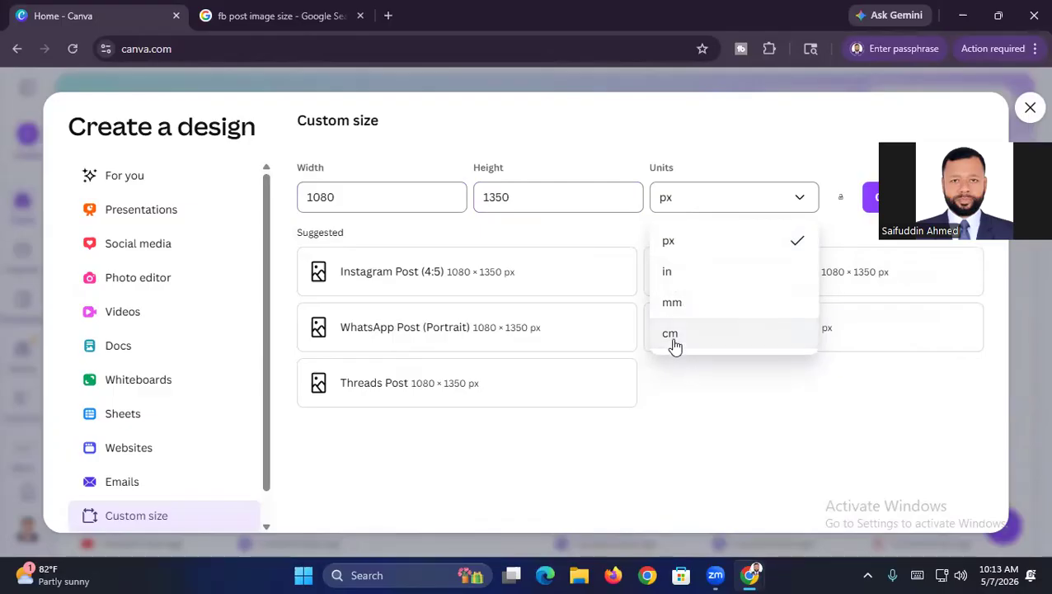
left_click(698, 248)
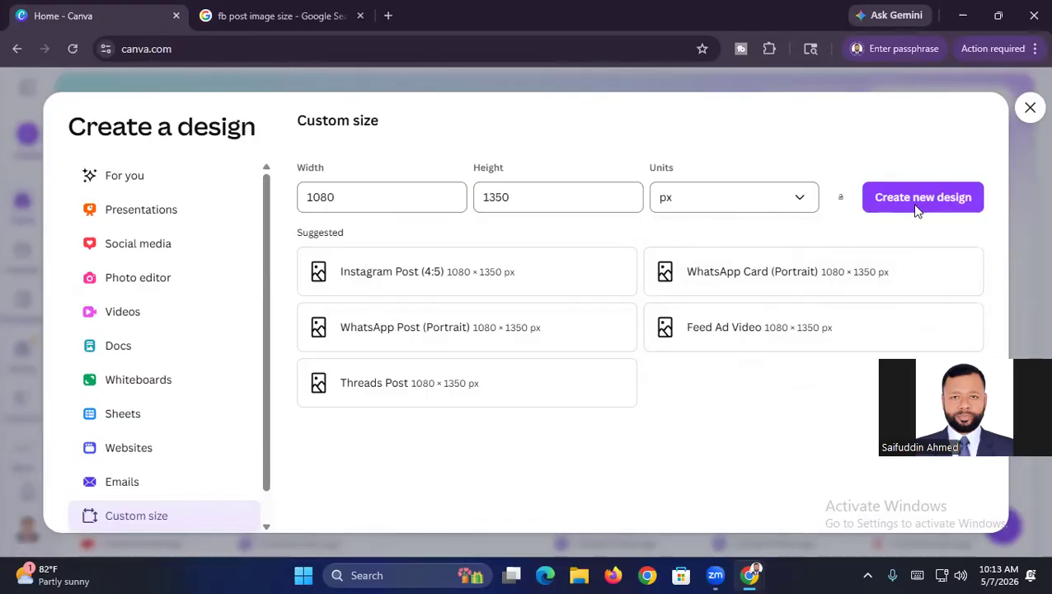
left_click(915, 202)
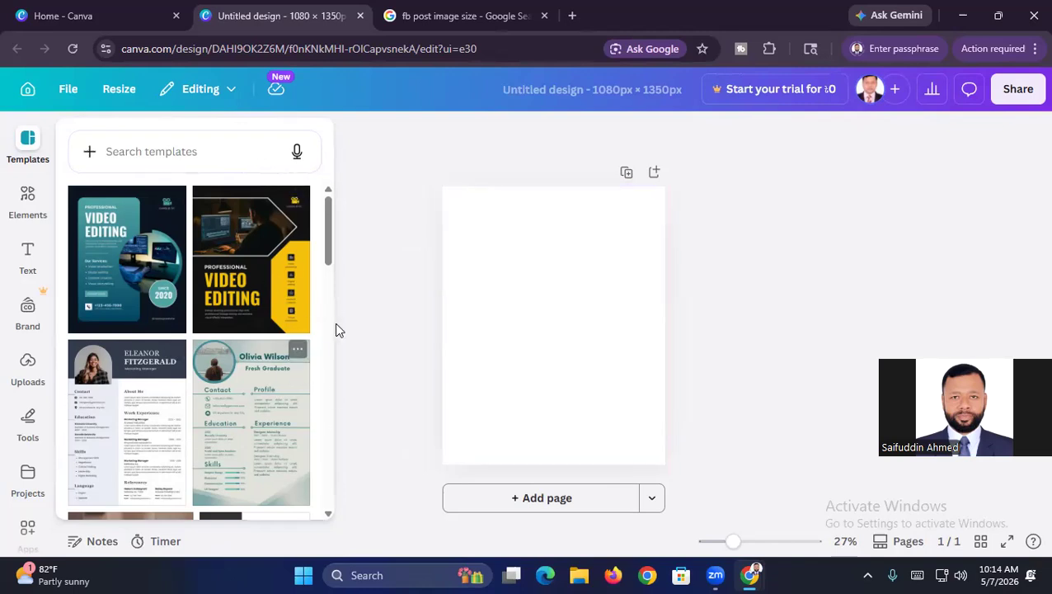
- Search the templates for "digital marketing" using the recent search suggestion
scroll(228, 286, "down", 3)
scroll(227, 285, "down", 2)
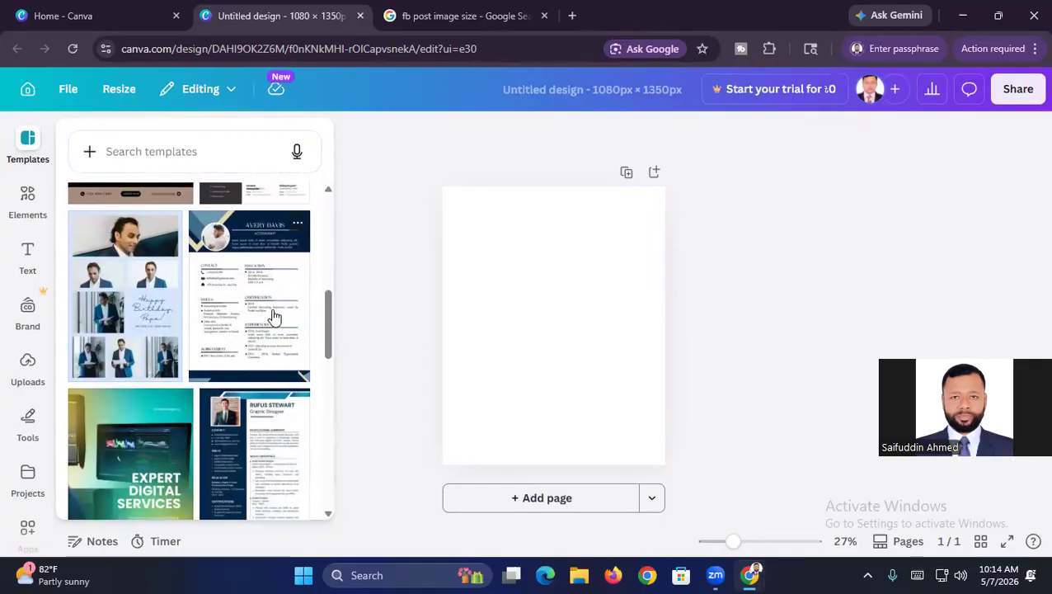
scroll(180, 341, "down", 1)
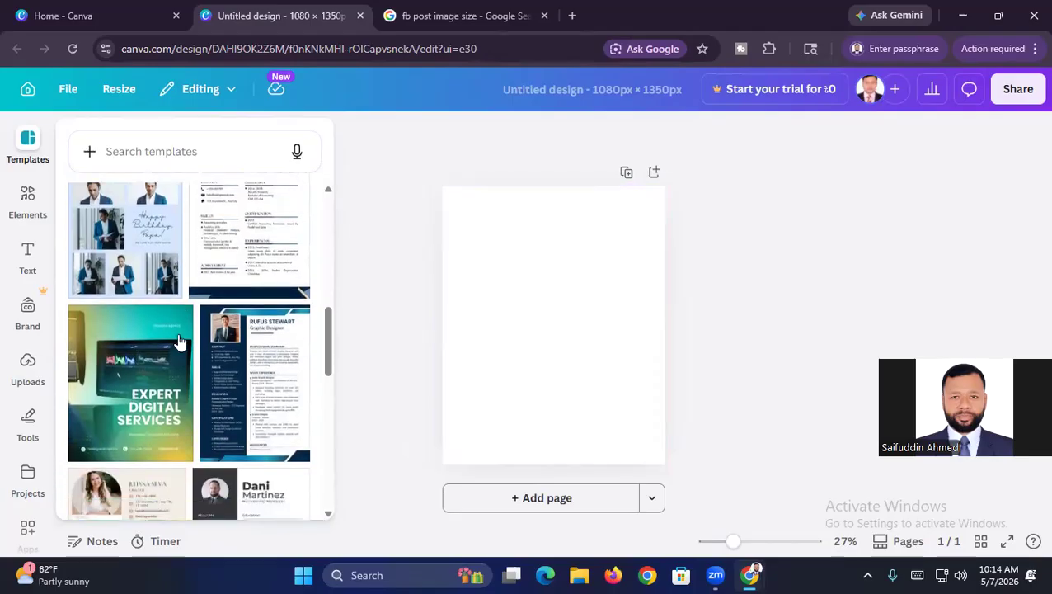
scroll(180, 341, "down", 5)
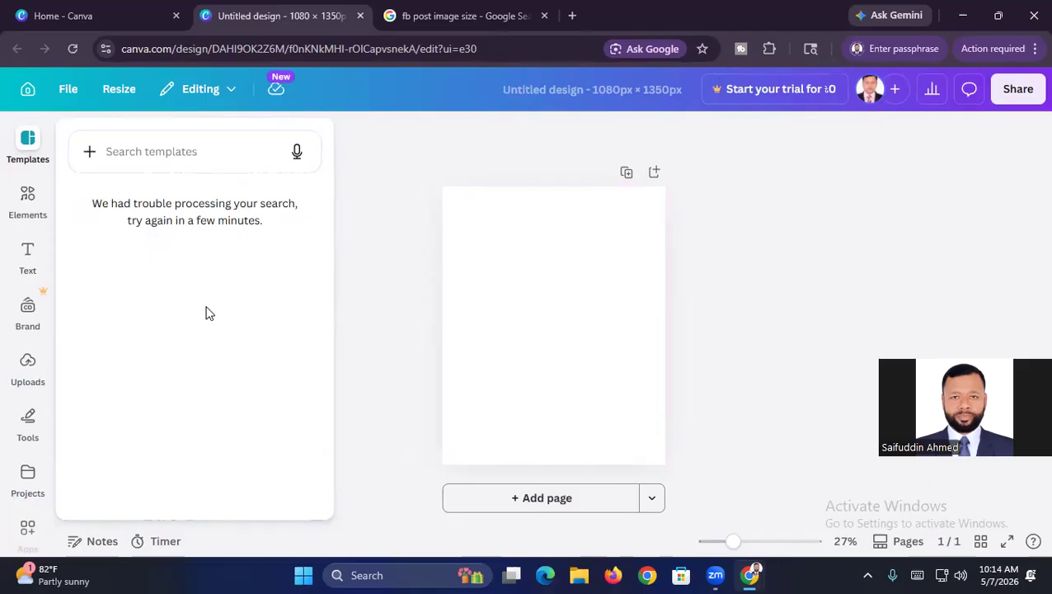
left_click(231, 156)
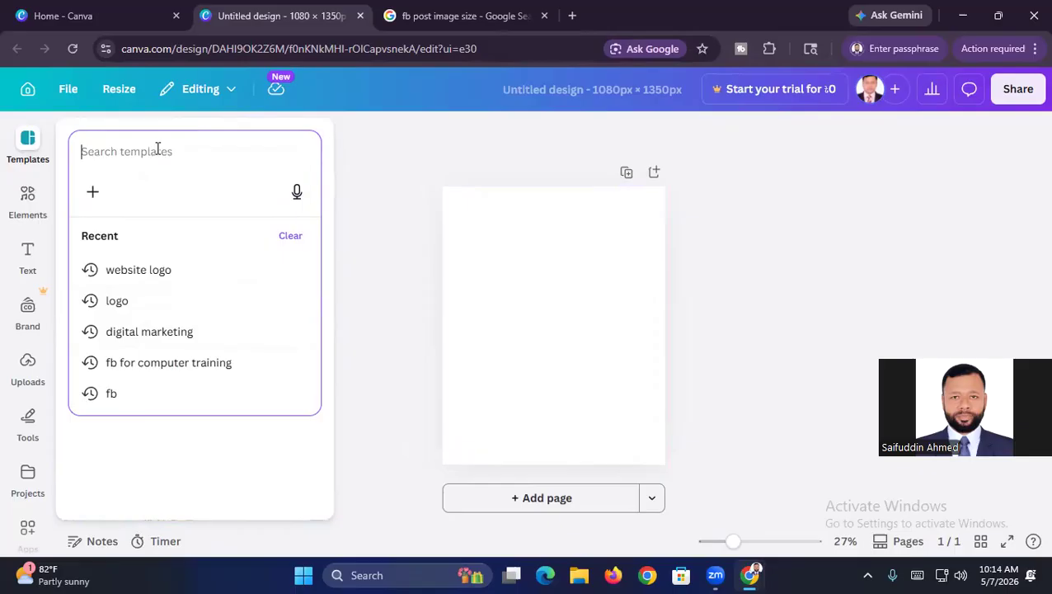
type("ma")
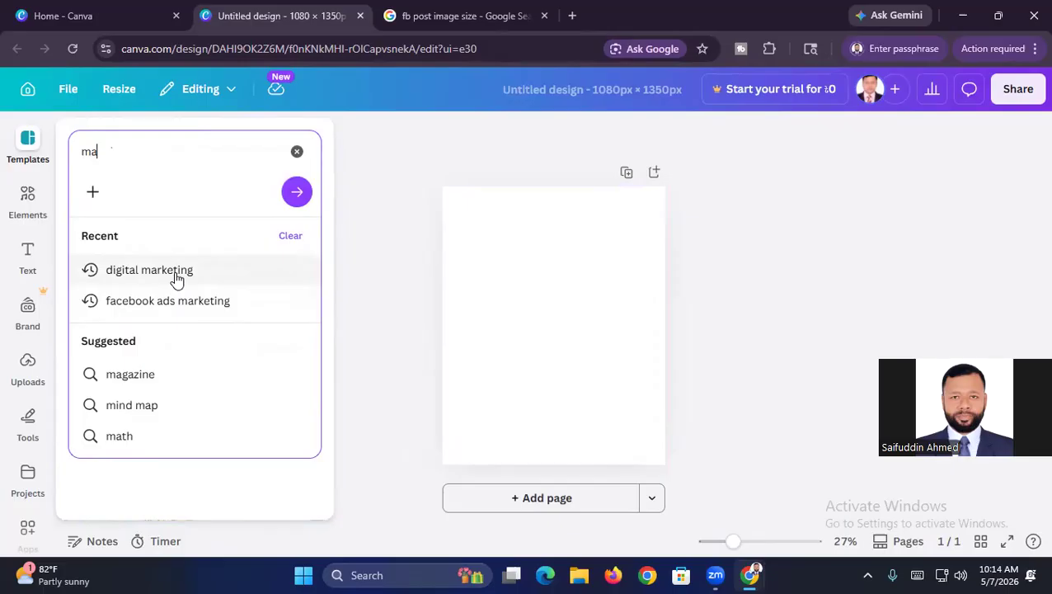
left_click(176, 278)
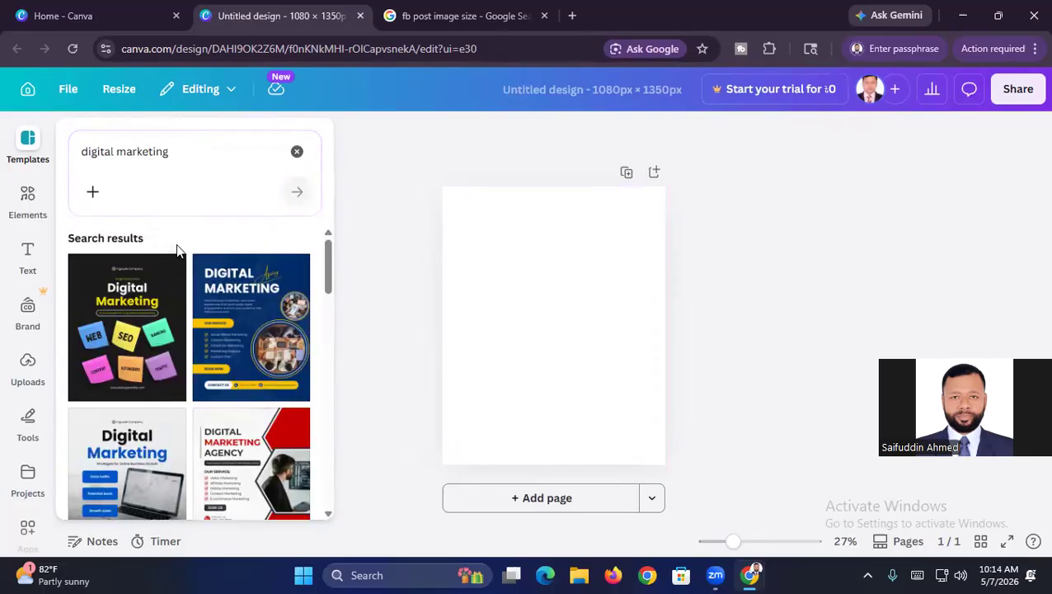
- Look through the digital marketing template results for a suitable post design and return to the first results
scroll(188, 271, "down", 2)
scroll(188, 273, "down", 5)
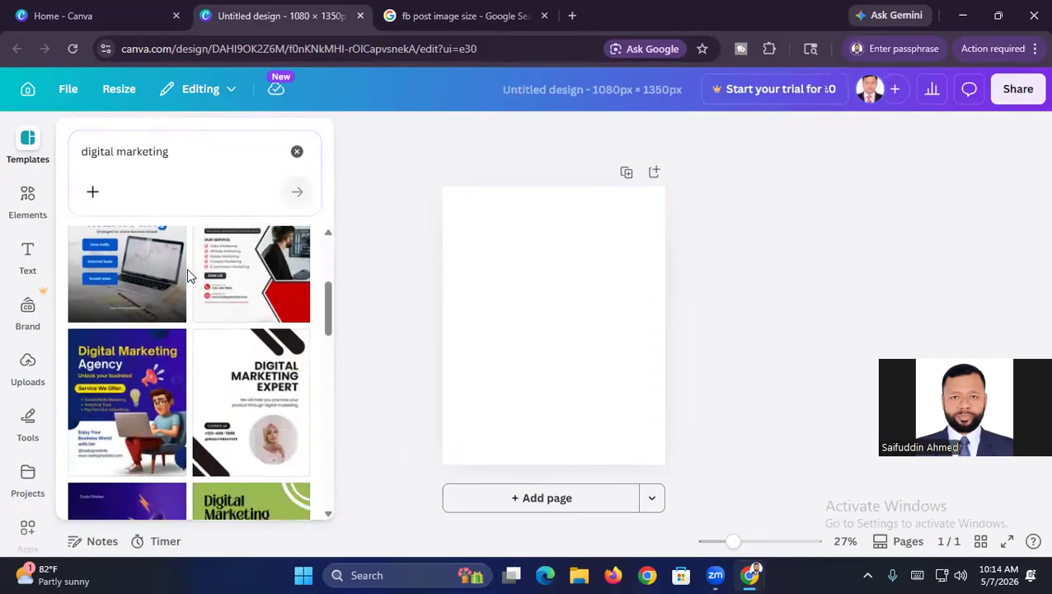
scroll(188, 274, "down", 5)
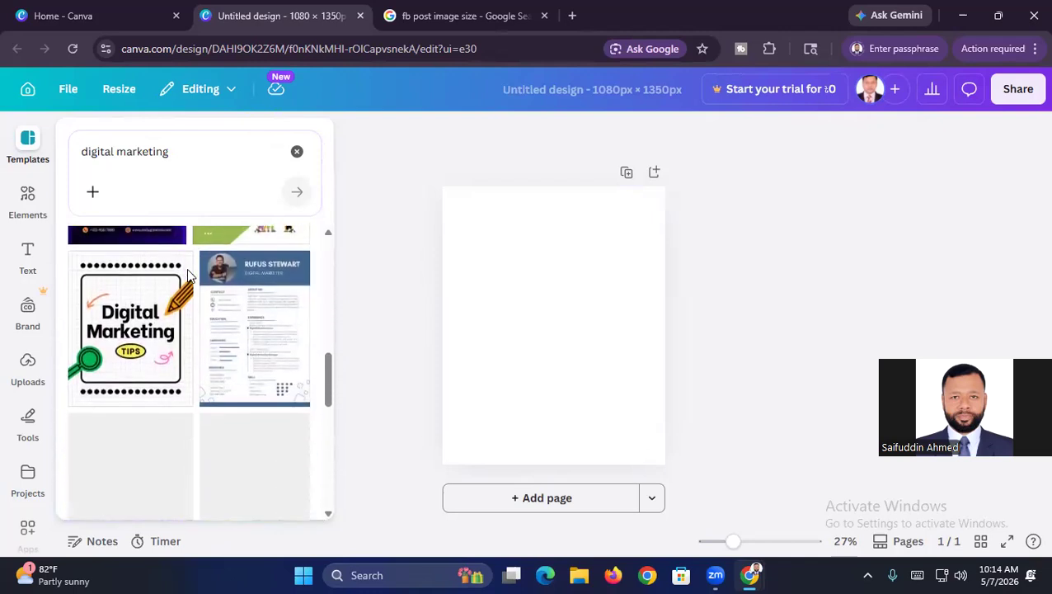
scroll(188, 277, "down", 1)
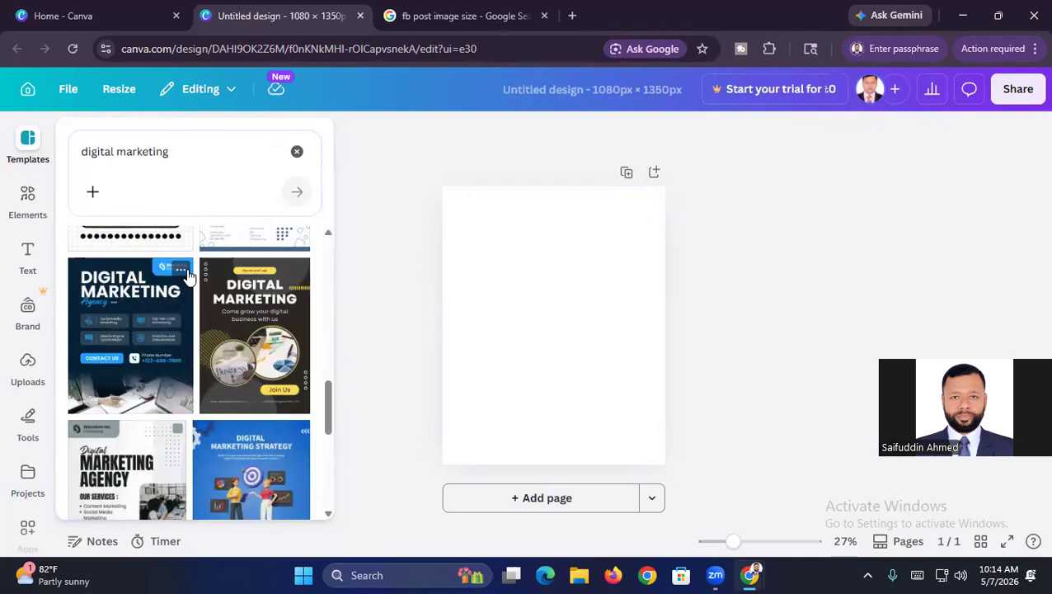
scroll(188, 276, "down", 5)
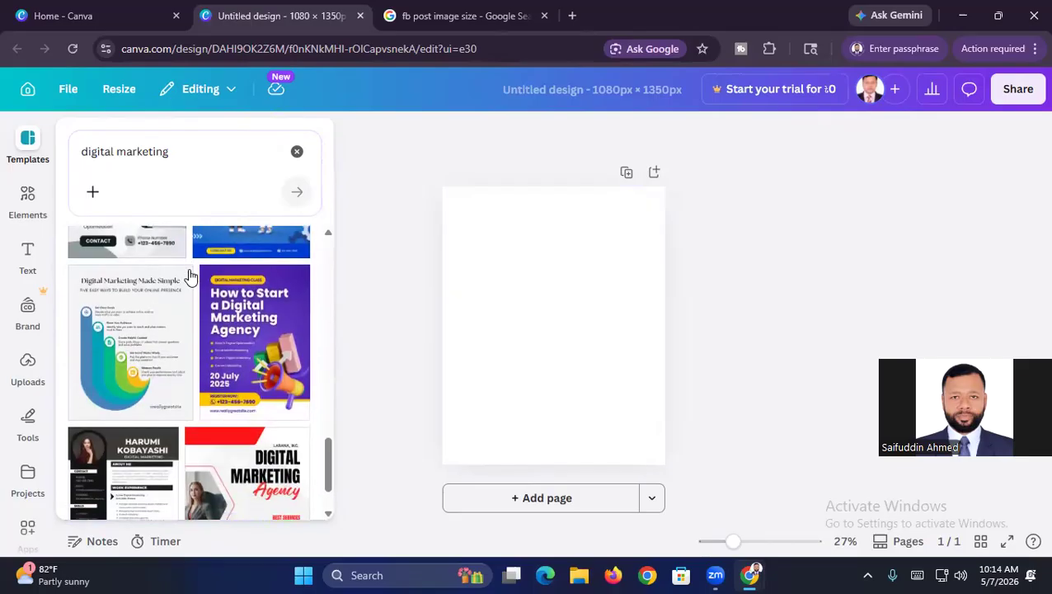
scroll(239, 302, "down", 10)
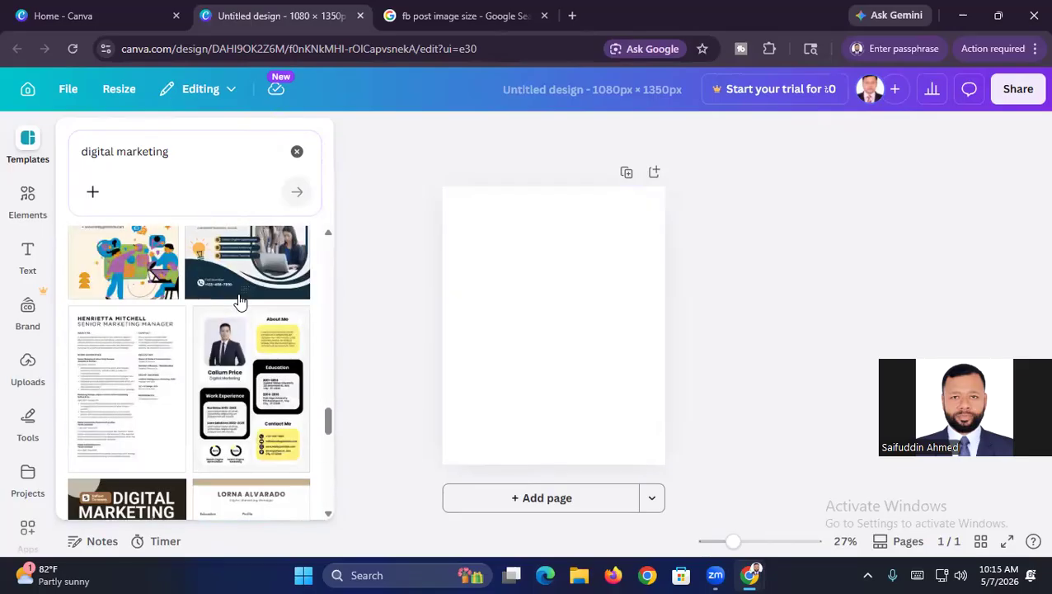
scroll(239, 302, "down", 5)
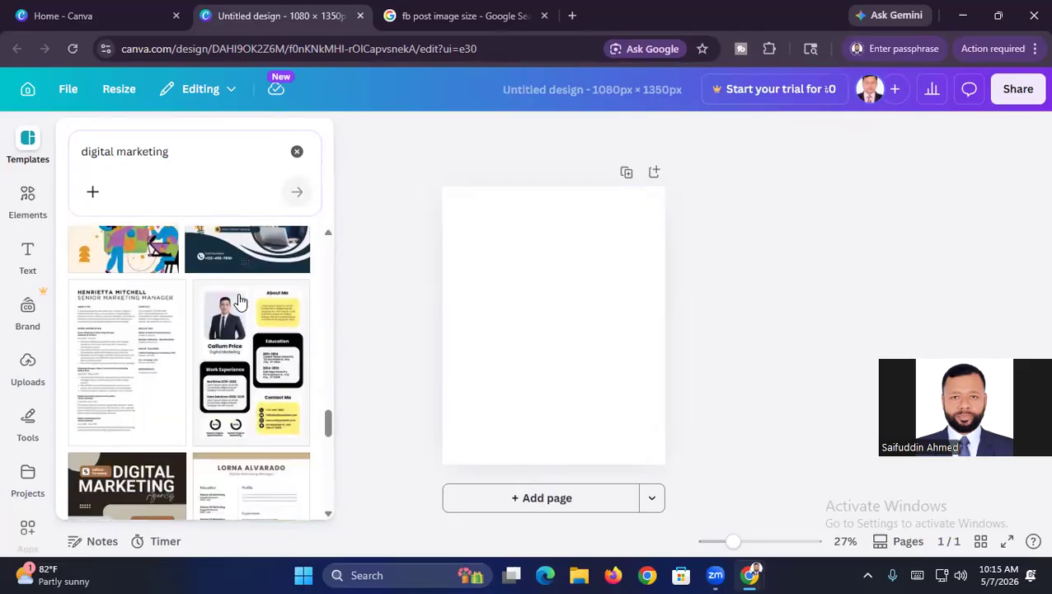
scroll(239, 302, "down", 5)
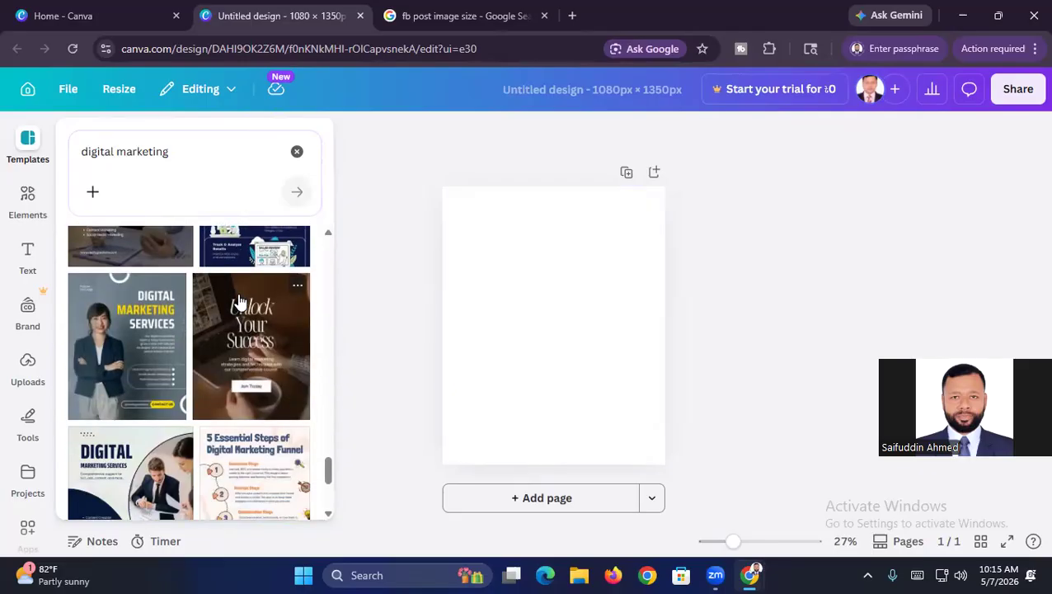
scroll(240, 302, "down", 2)
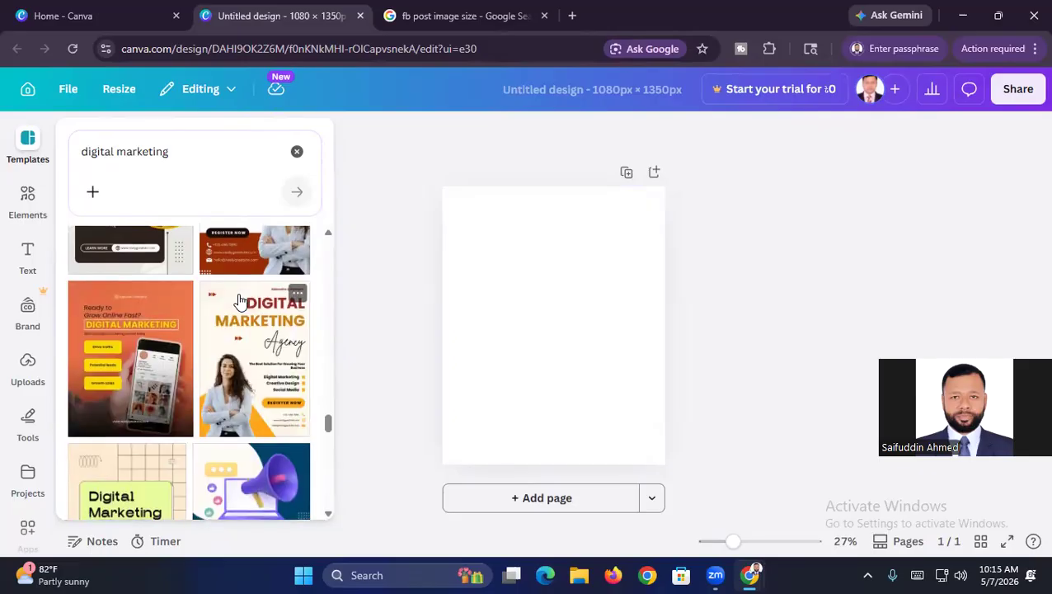
scroll(239, 302, "down", 2)
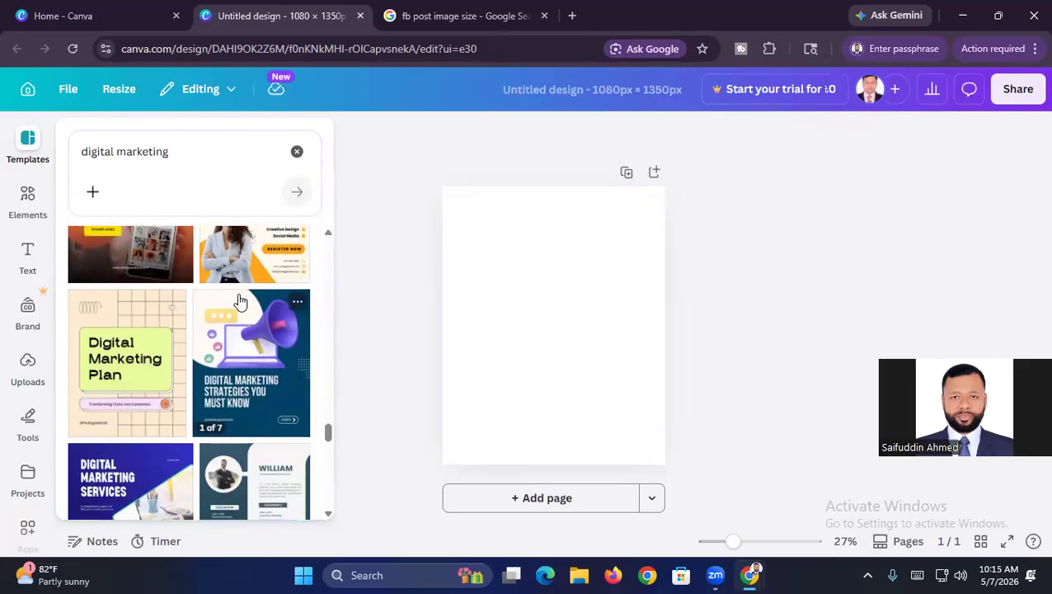
scroll(239, 302, "down", 2)
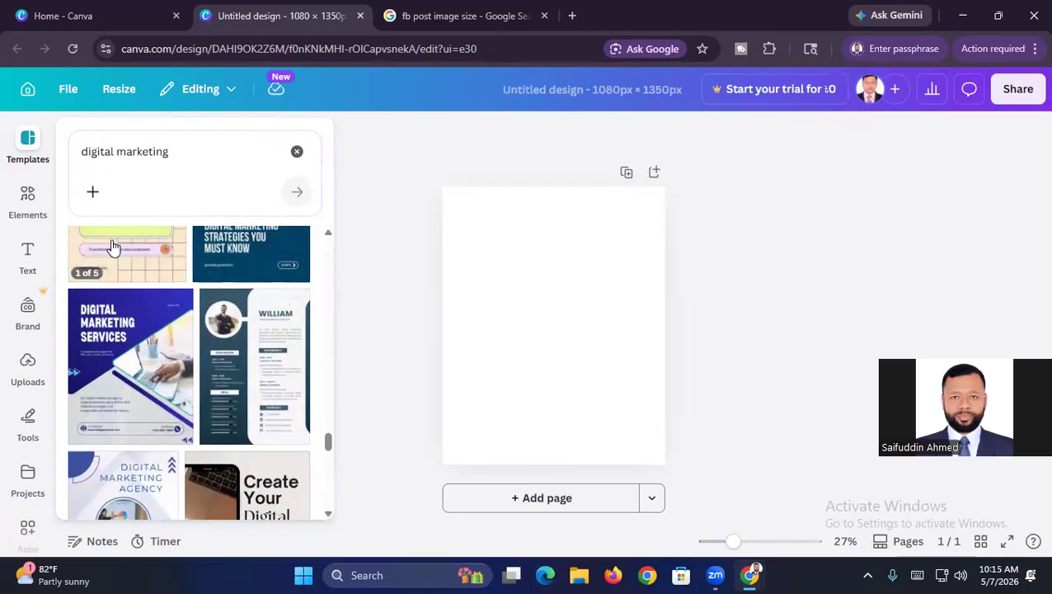
scroll(145, 265, "up", 10)
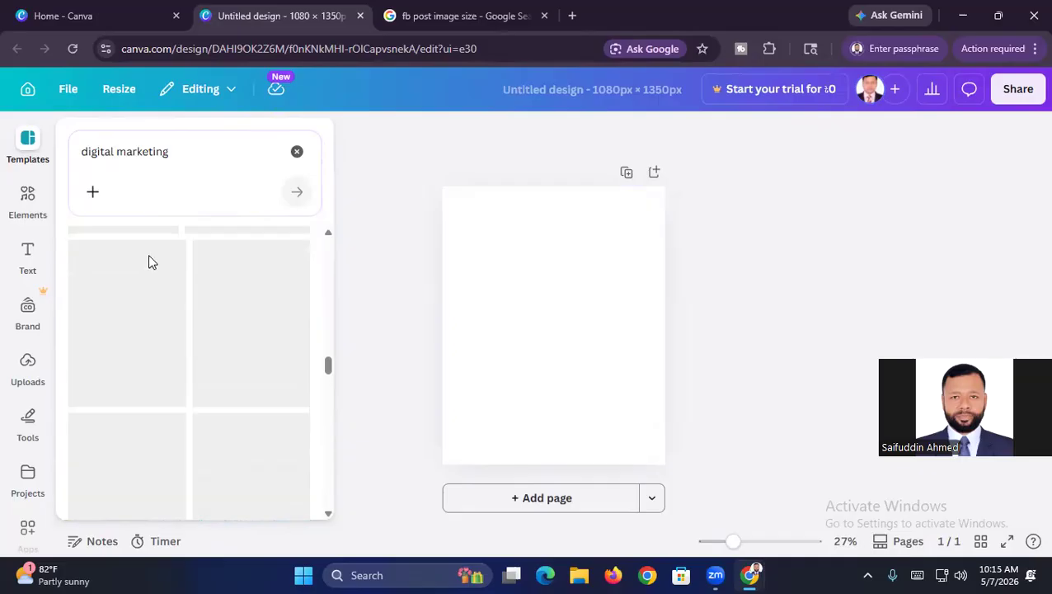
scroll(149, 257, "up", 5)
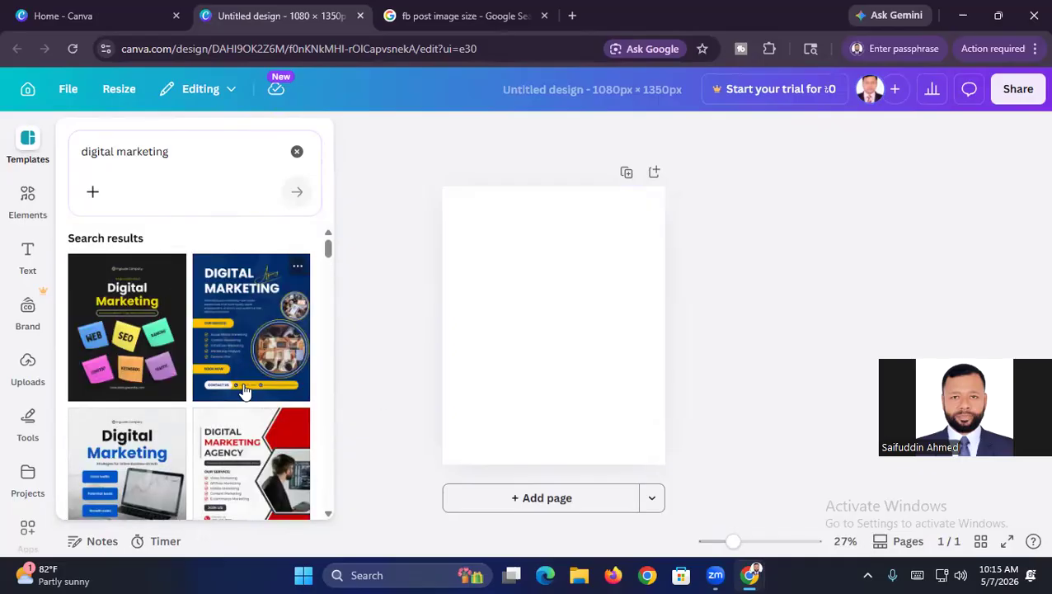
- Apply the black and yellow Digital Marketing template with the colorful sticky notes to the blank page
left_click(124, 332)
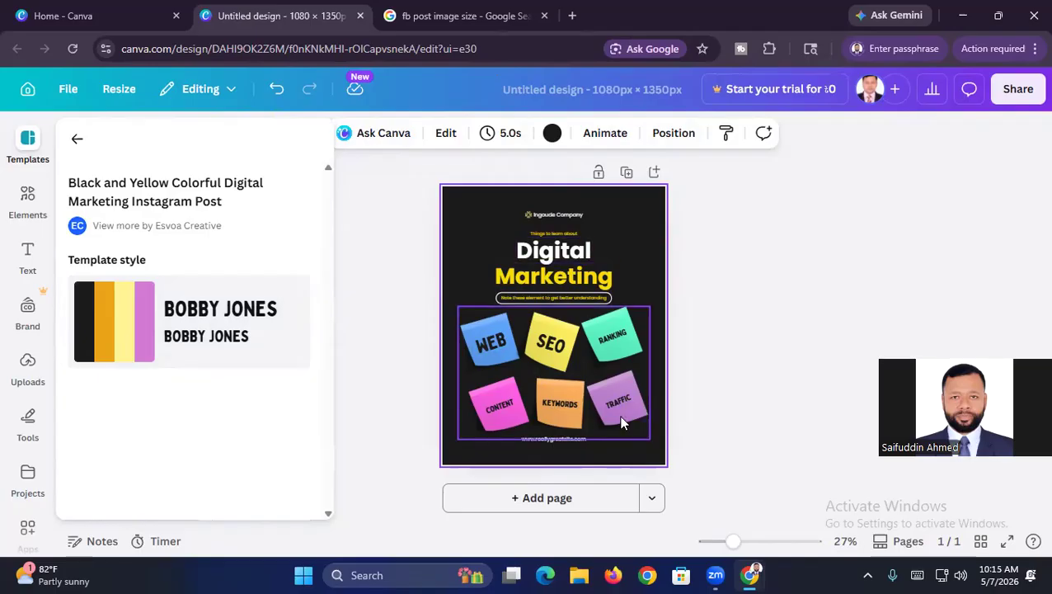
left_click(491, 349)
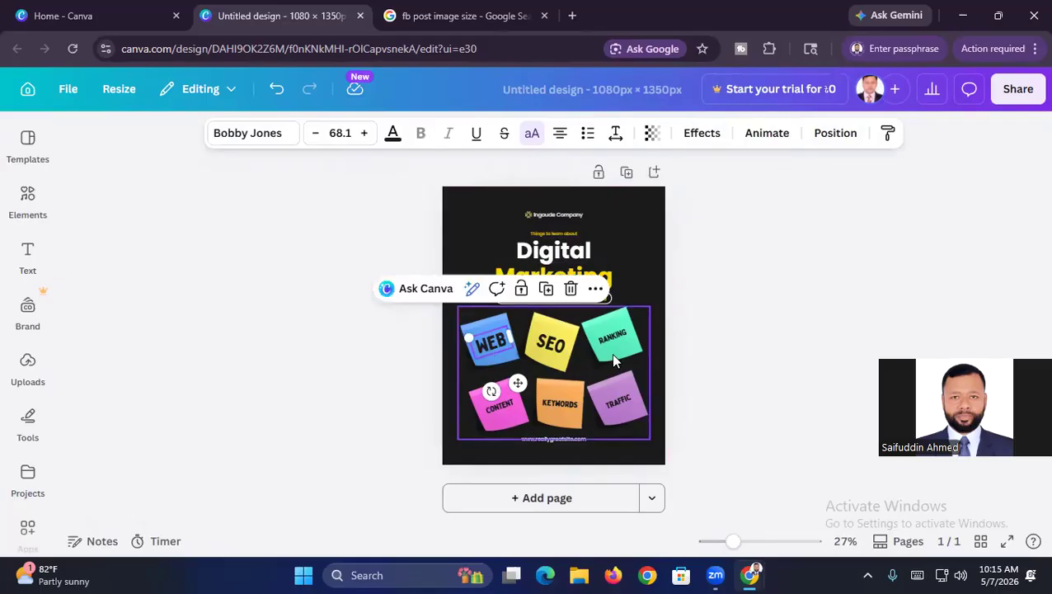
left_click(717, 334)
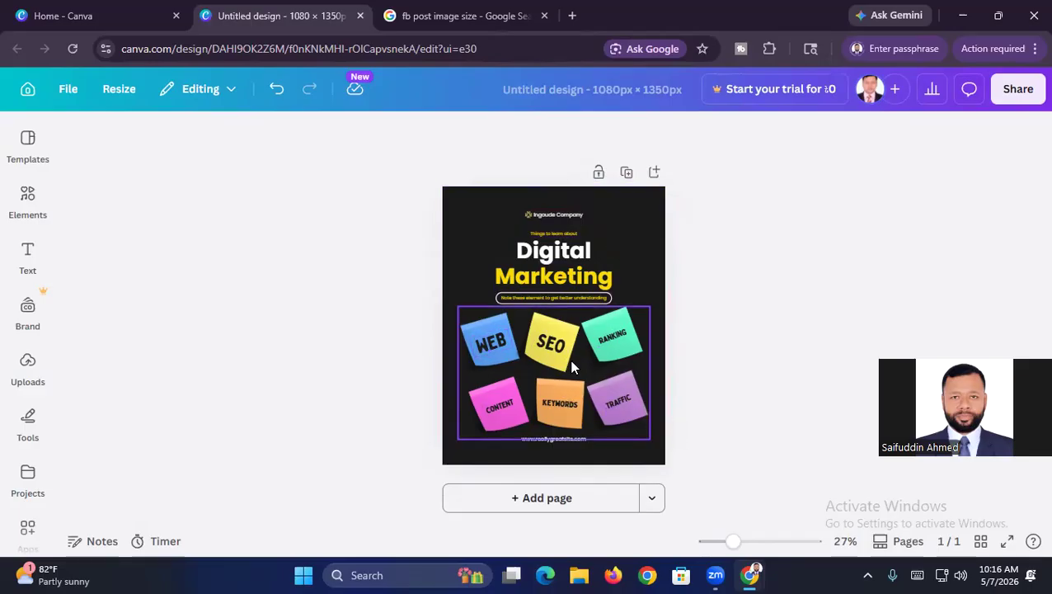
left_click(25, 136)
left_click(29, 367)
left_click(29, 416)
left_click(28, 196)
left_click(25, 247)
left_click(28, 363)
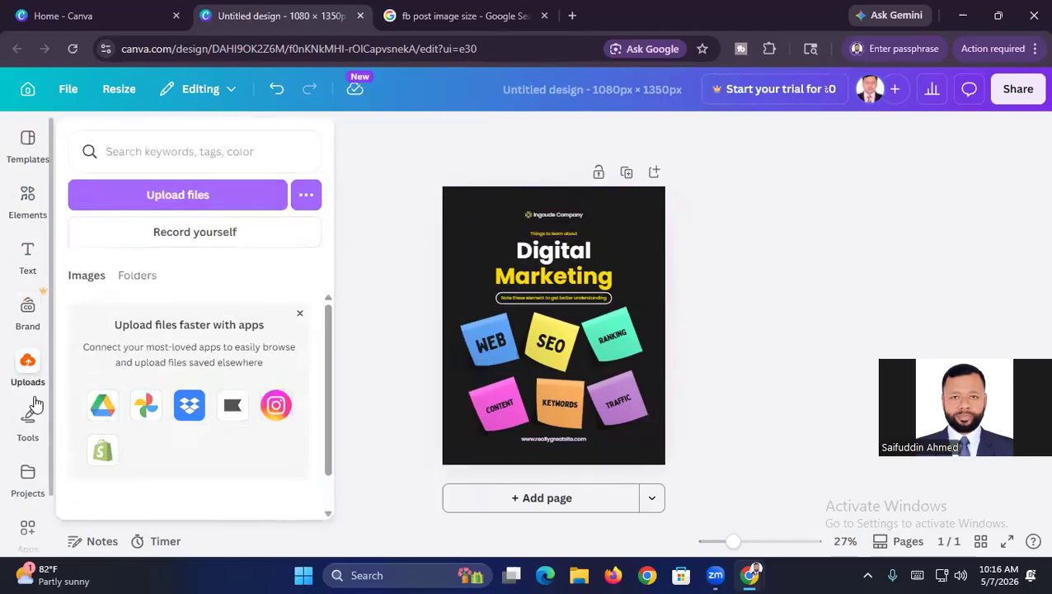
left_click(27, 363)
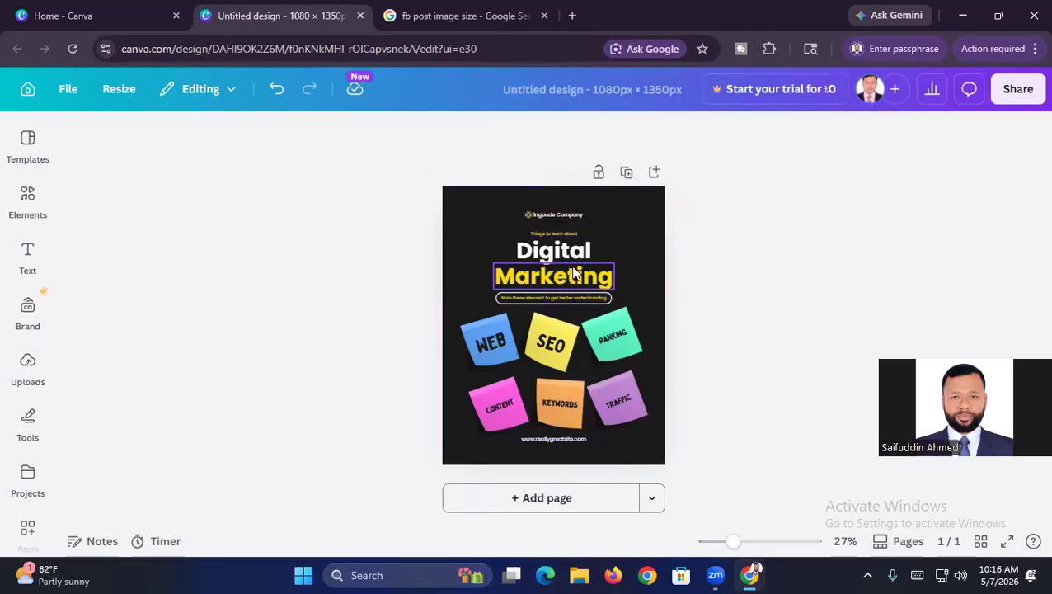
- Delete the grouped Ingoude Company logo and name above the Digital Marketing heading
left_click(558, 218)
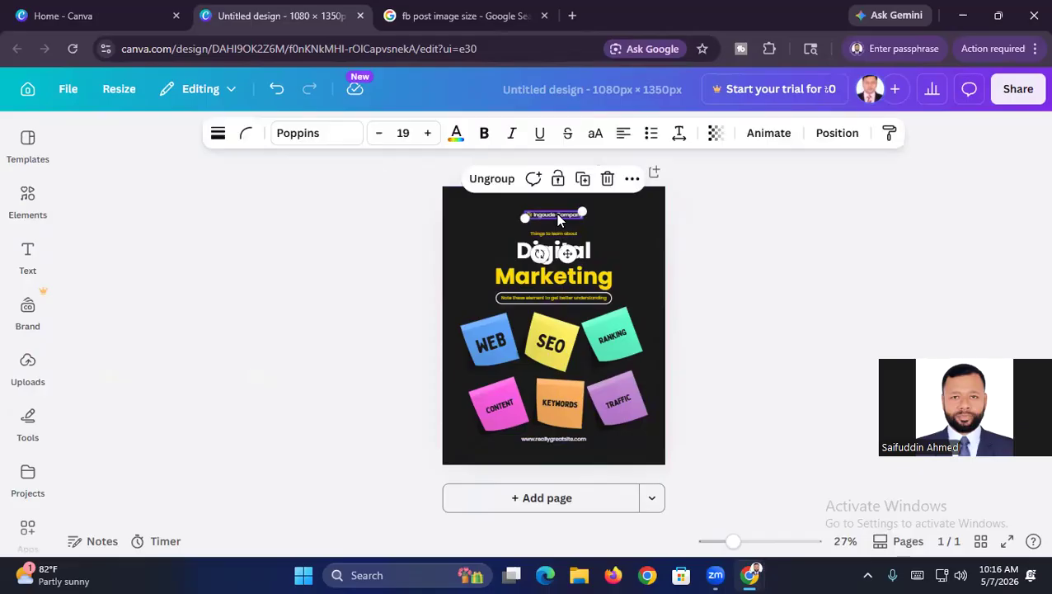
left_click(607, 179)
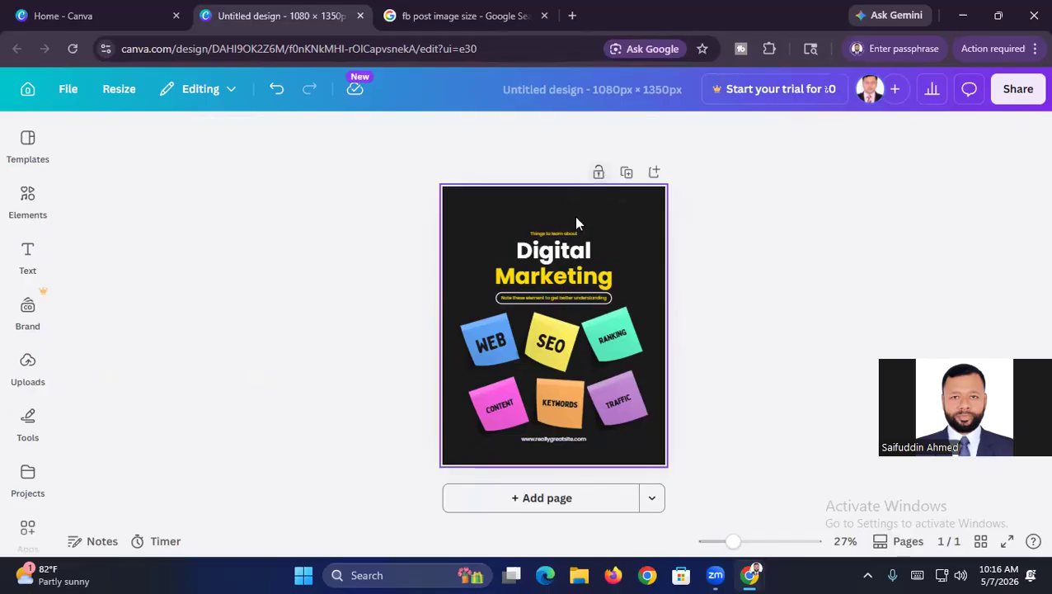
- Upload the Parash Computer Training Center logo file "ChatGPT Image Apr 28, 2026, 12_10_04 PM.png" from Downloads
left_click(26, 260)
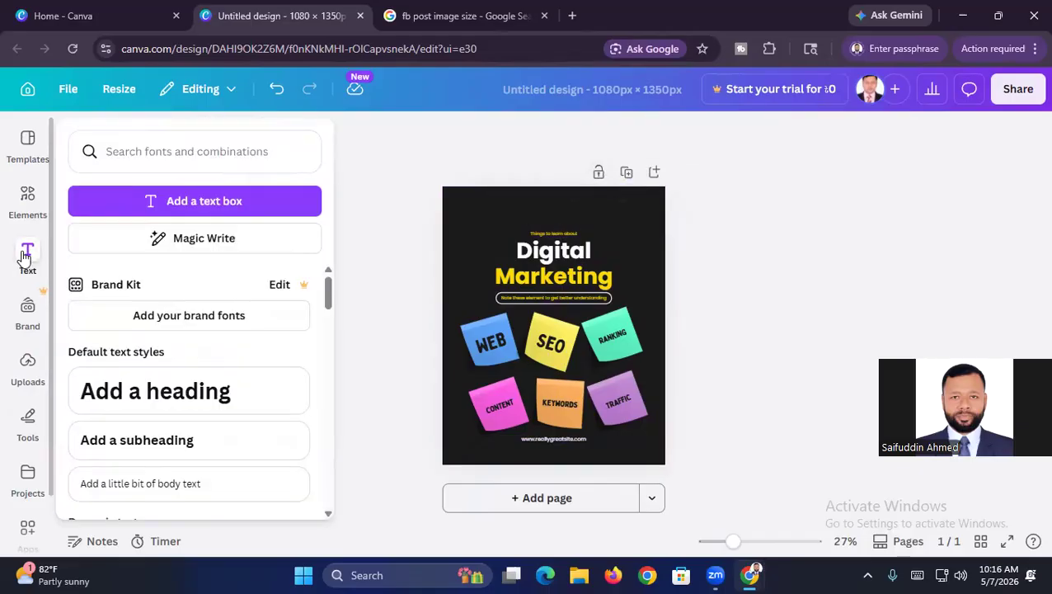
left_click(28, 374)
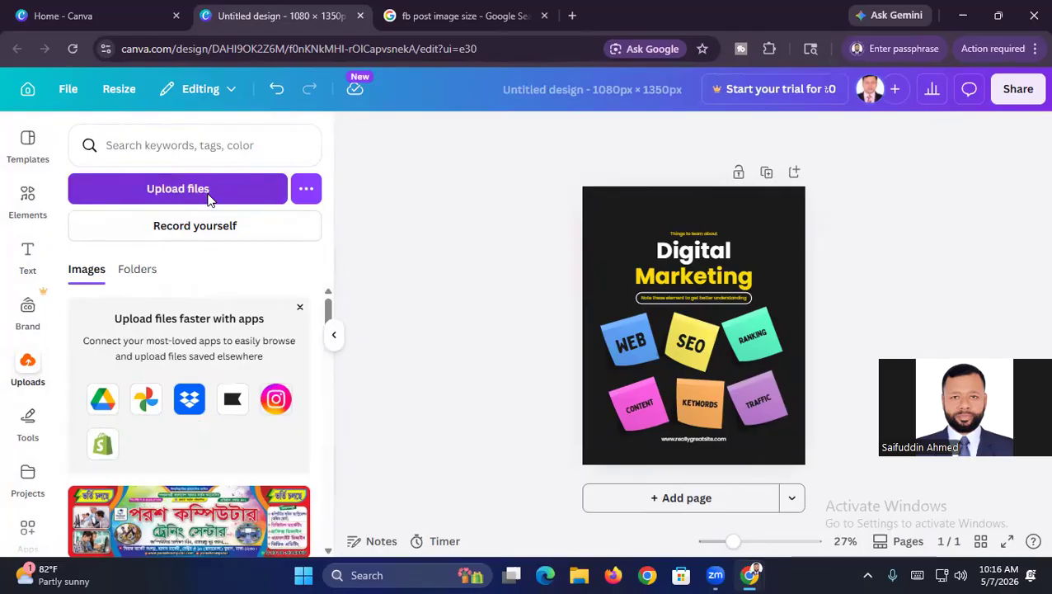
left_click(181, 189)
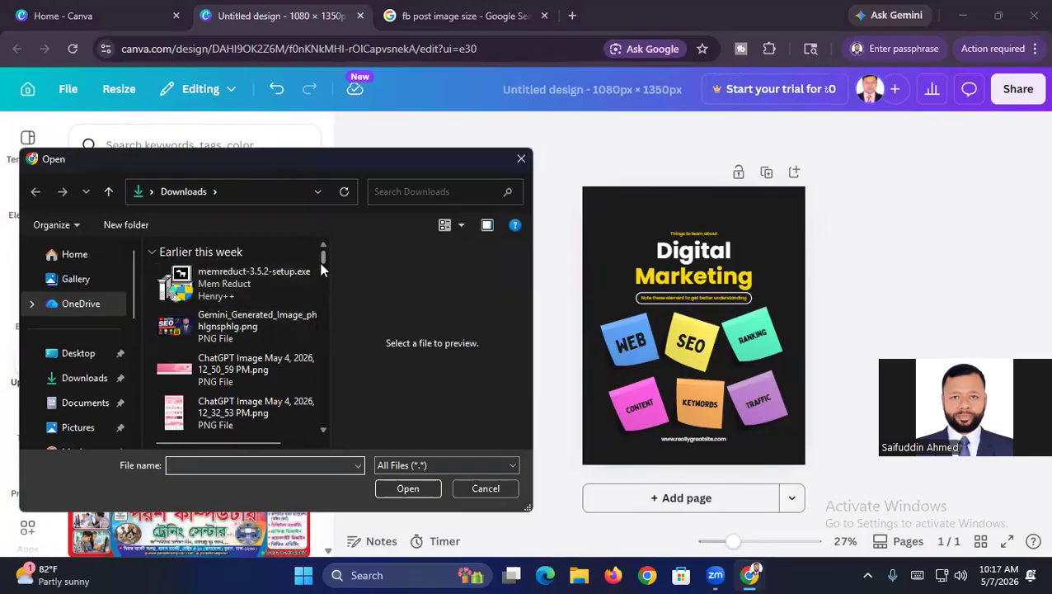
left_click_drag(321, 262, 324, 293)
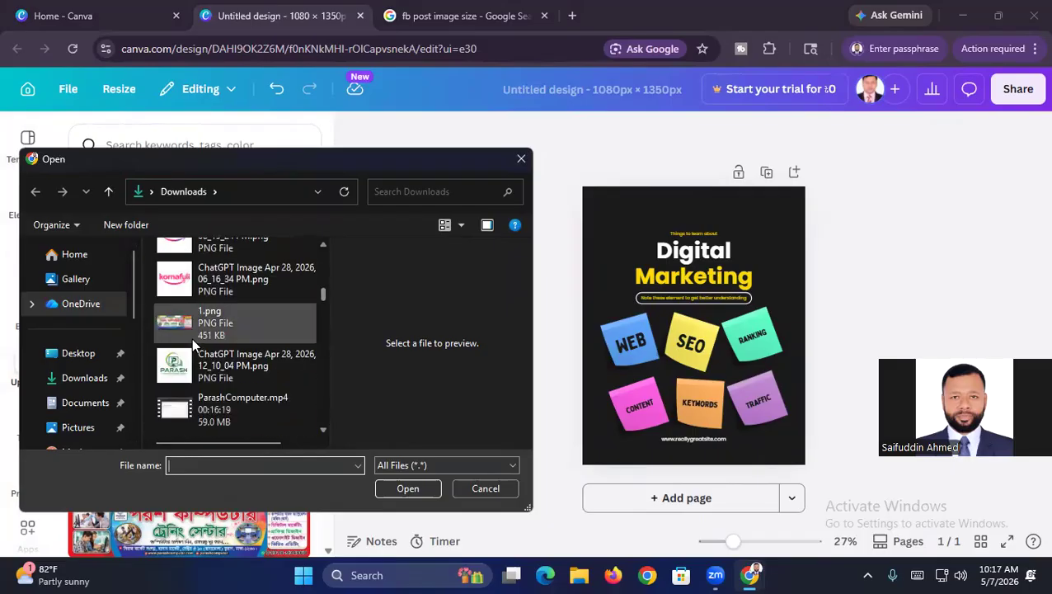
left_click(248, 366)
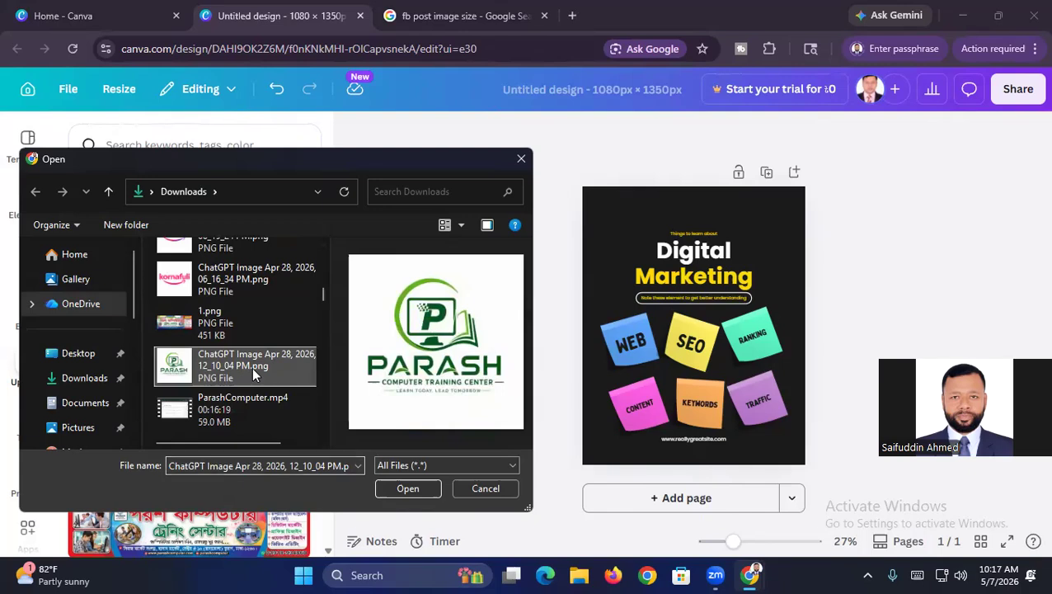
left_click(408, 488)
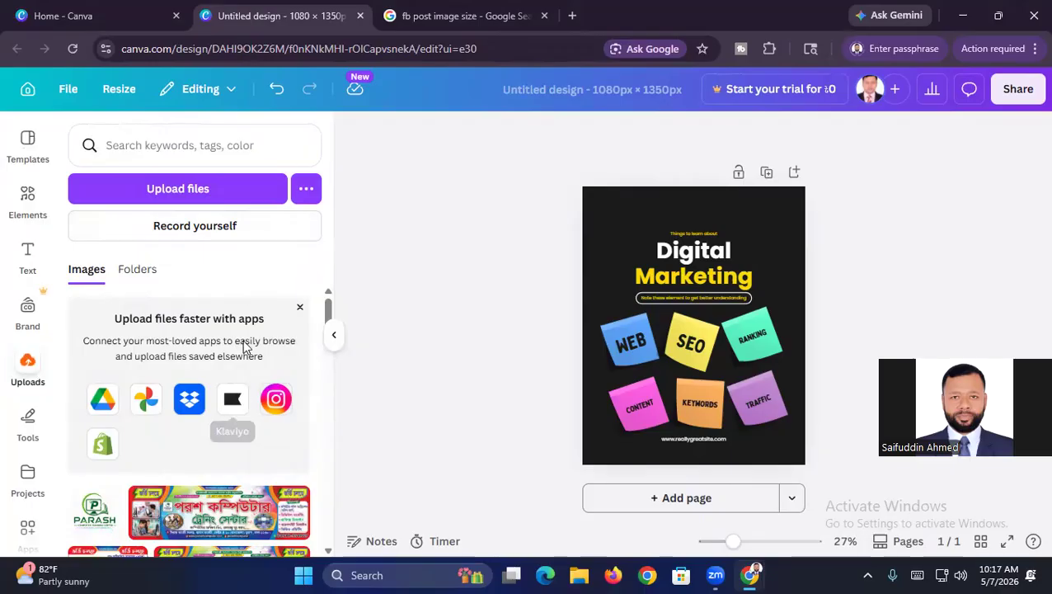
- Look through the uploaded images for a suitable version of the Parash Computer Training Center logo
scroll(235, 412, "down", 3)
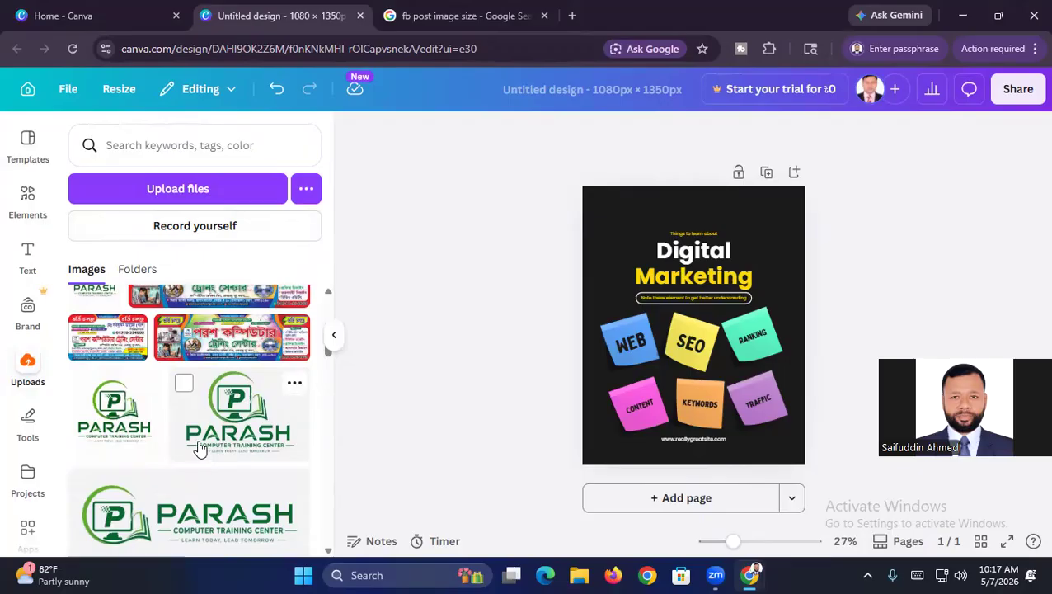
scroll(204, 416, "up", 1)
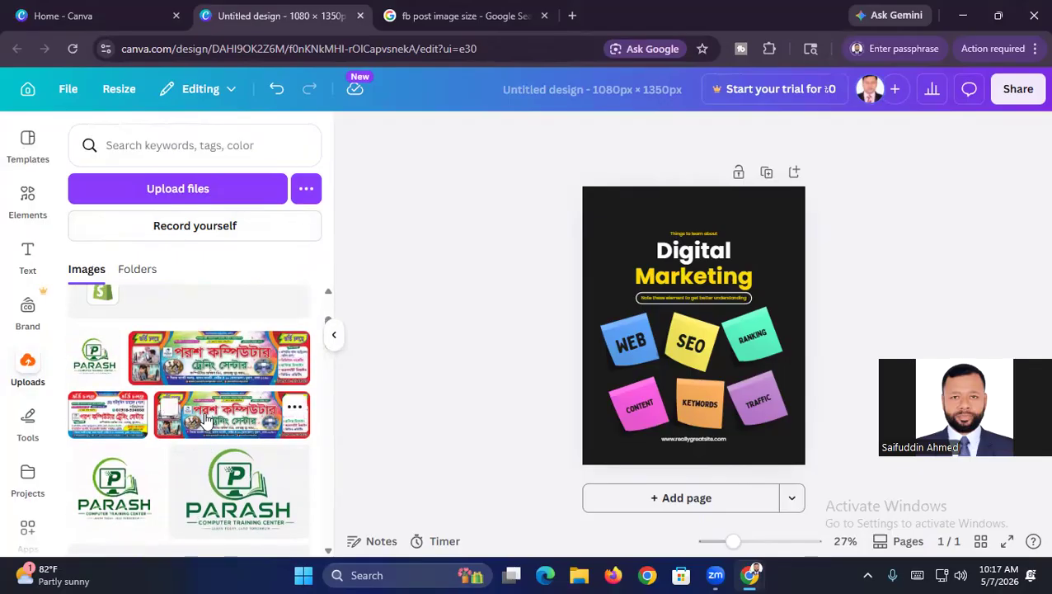
scroll(223, 319, "down", 5)
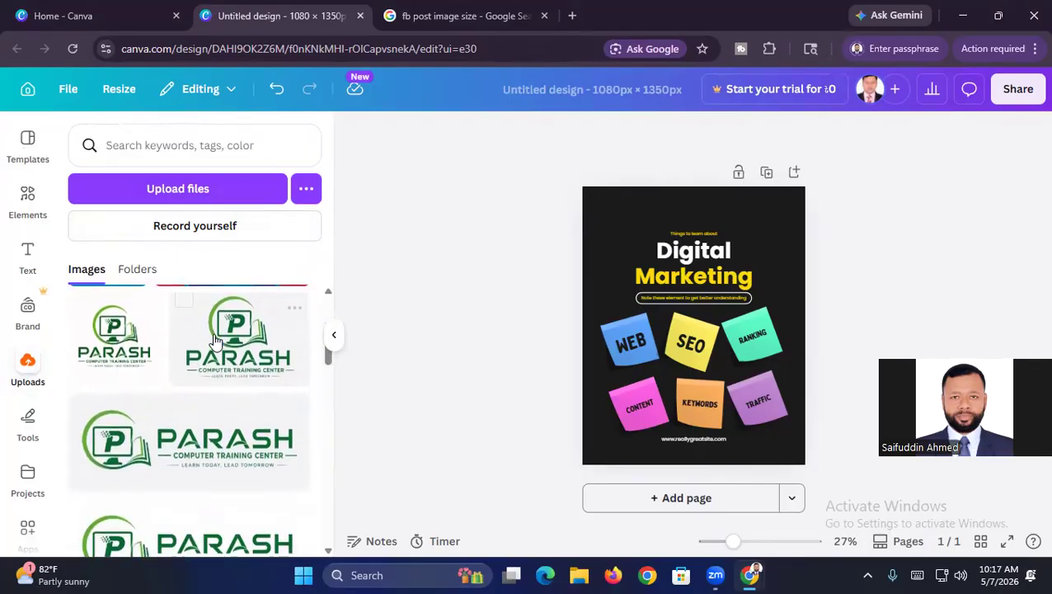
scroll(211, 338, "down", 5)
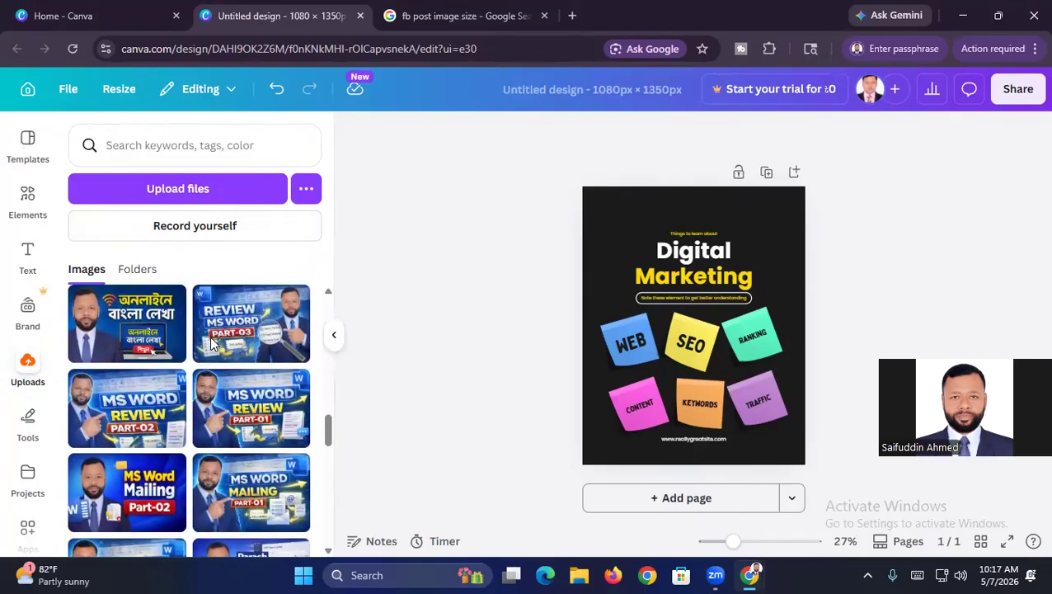
scroll(212, 344, "down", 1)
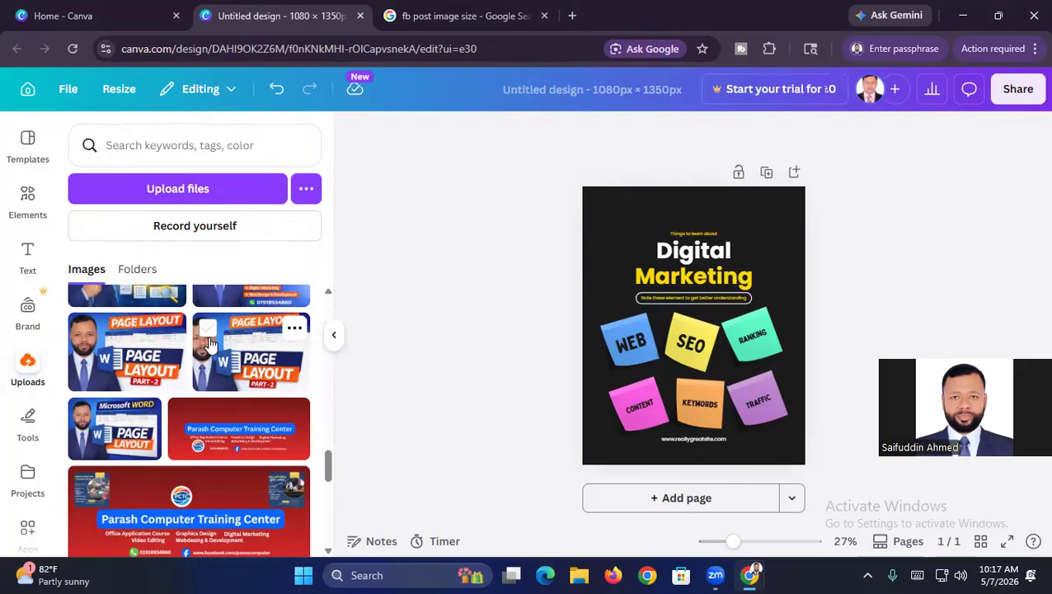
scroll(211, 345, "up", 5)
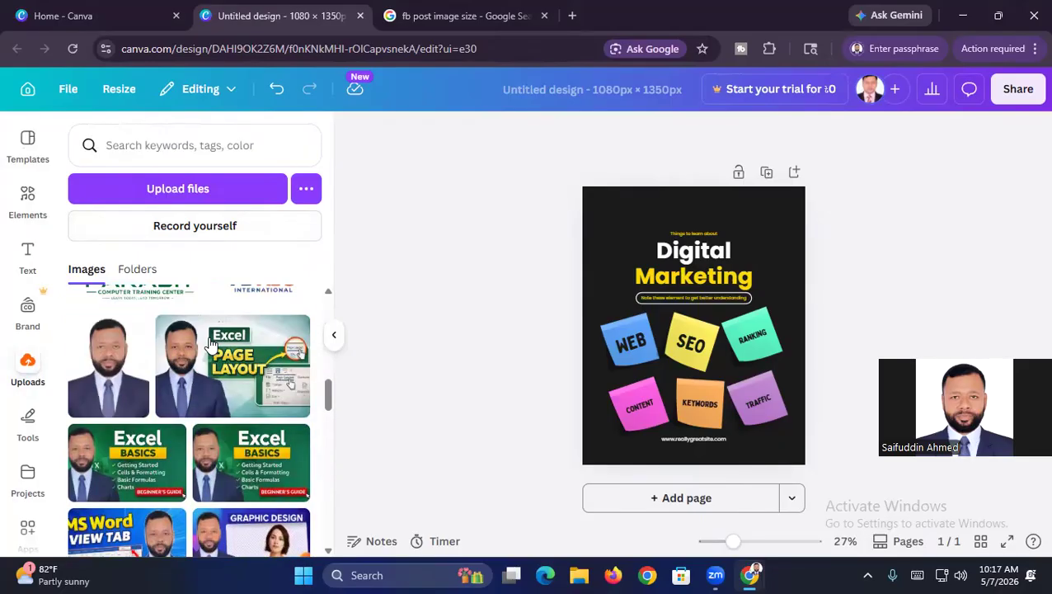
scroll(211, 345, "up", 2)
scroll(124, 328, "up", 1)
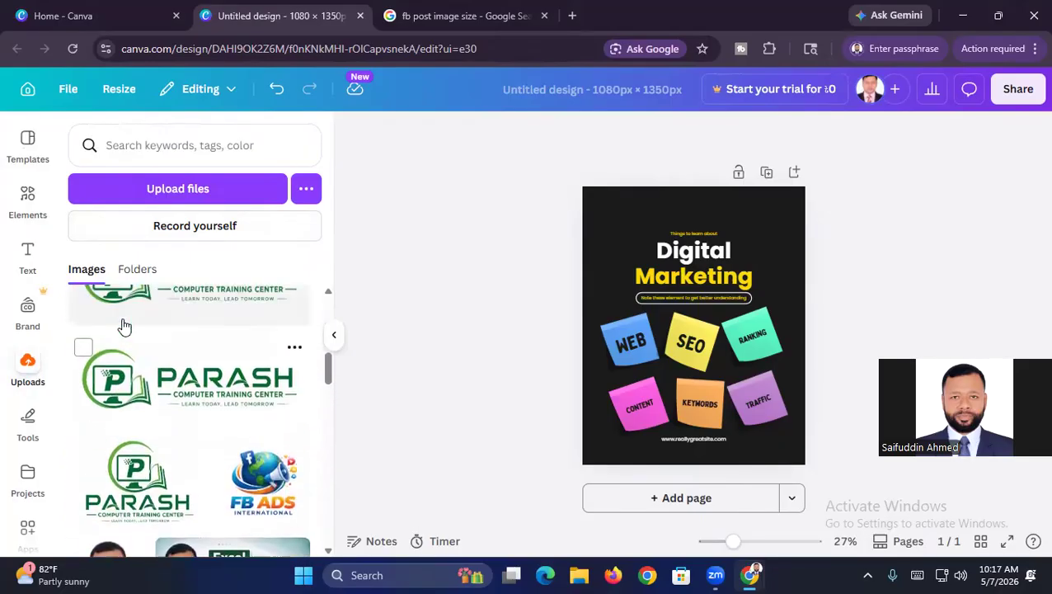
scroll(125, 327, "up", 1)
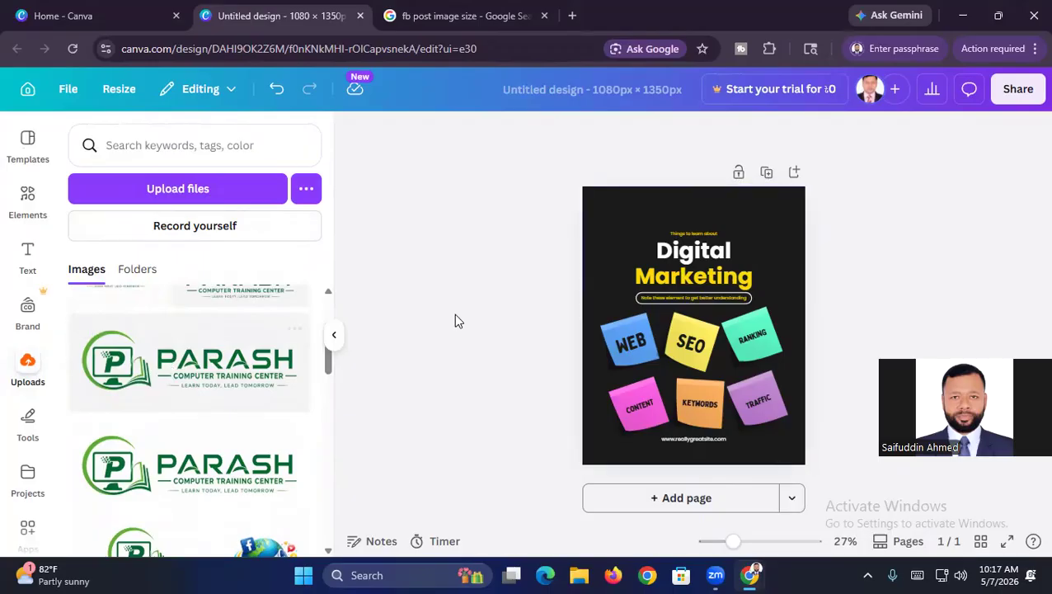
scroll(299, 354, "down", 2)
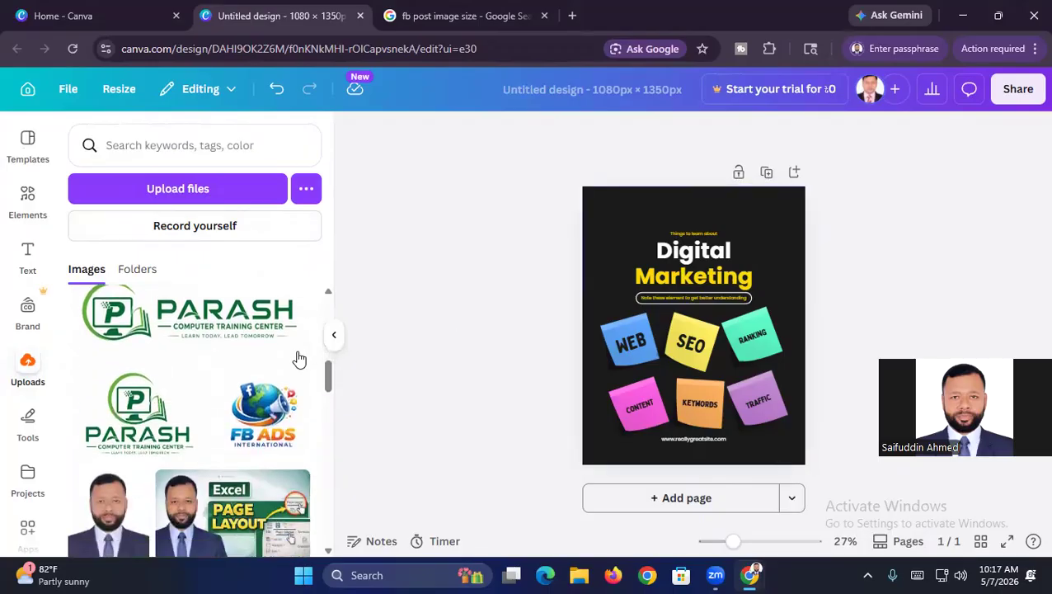
- Try resizing the stacked Parash logo on the page from its corners and sides, and delete it
left_click(122, 404)
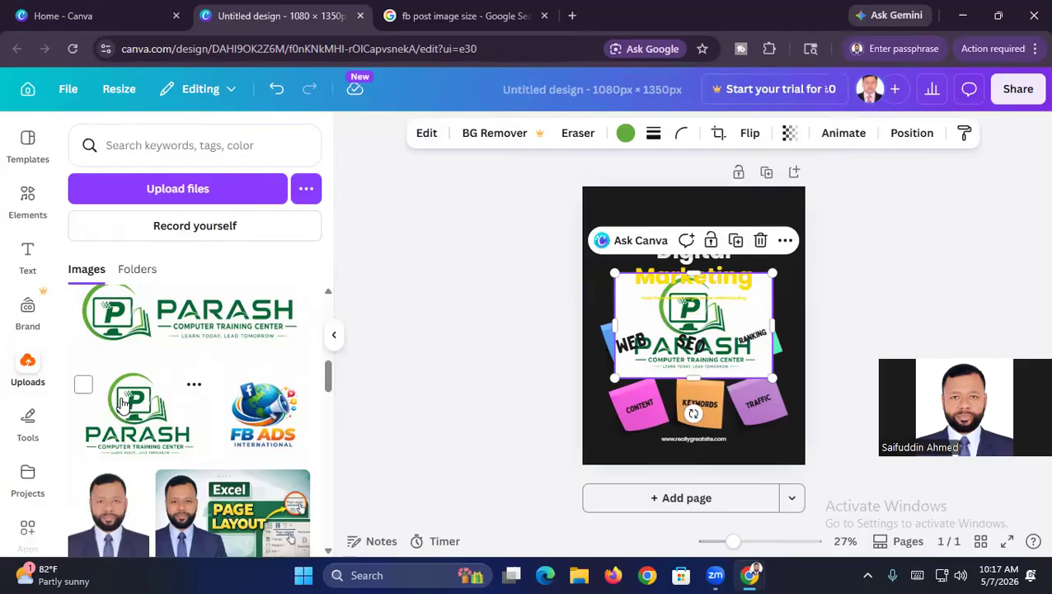
left_click_drag(773, 272, 724, 304)
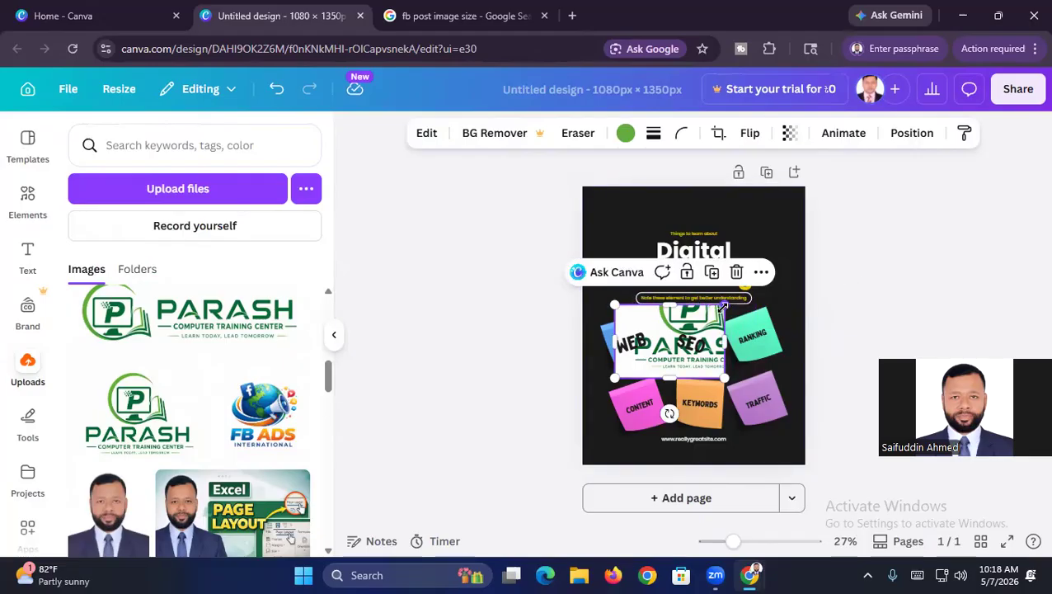
mouse_move(722, 309)
left_mouse_down()
mouse_move(700, 326)
mouse_move(723, 309)
left_mouse_up()
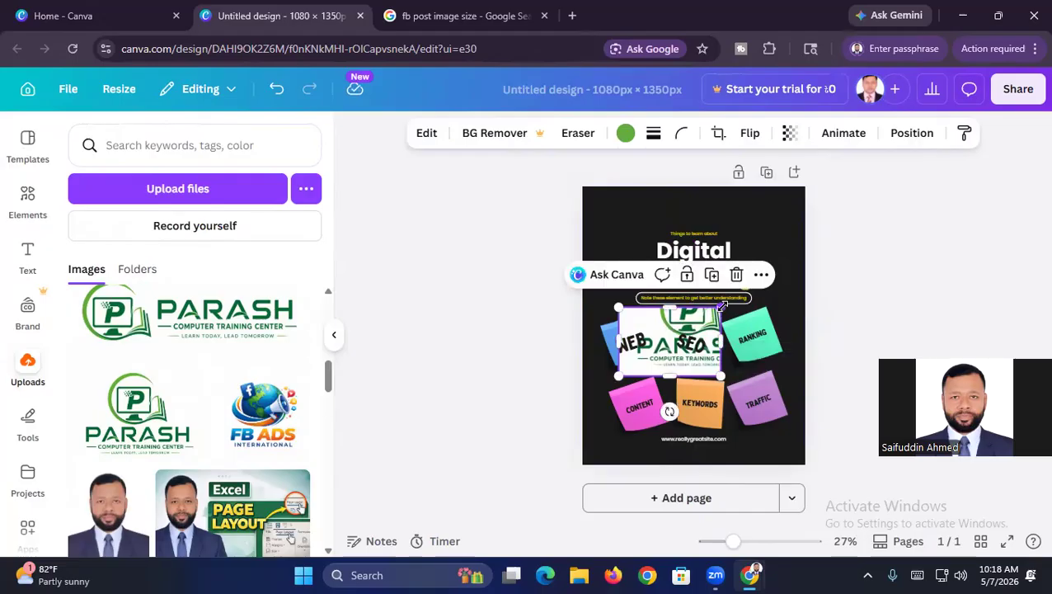
left_click_drag(670, 306, 670, 275)
left_click_drag(720, 319, 773, 321)
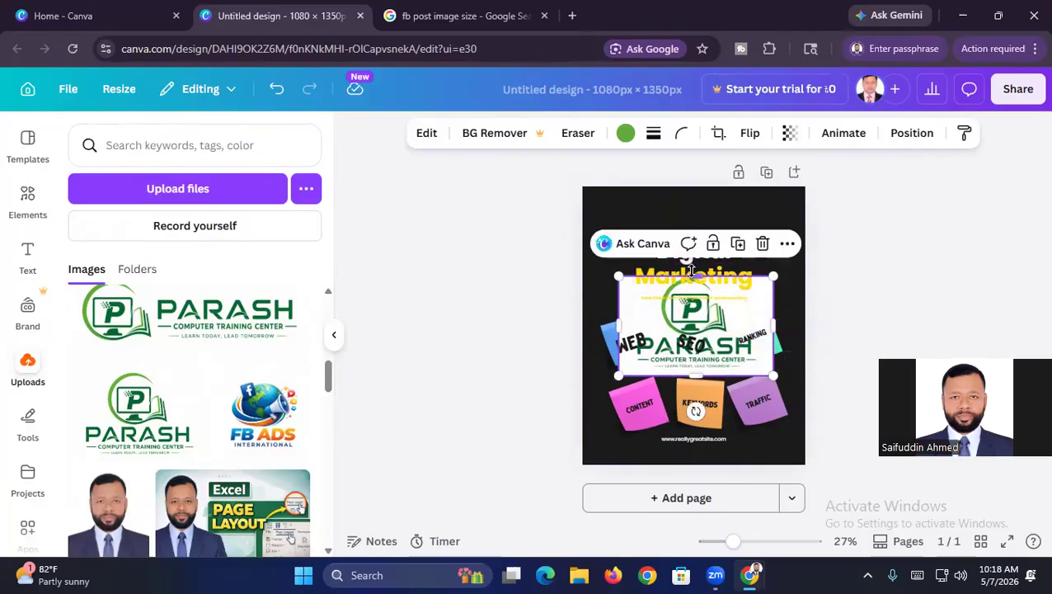
left_click_drag(691, 276, 691, 251)
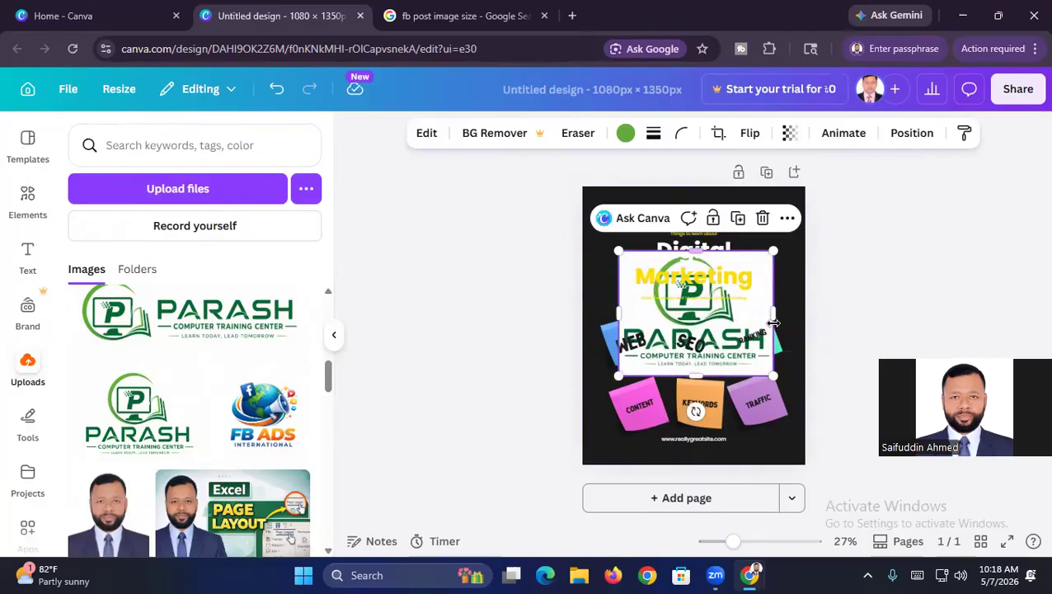
left_click(789, 395)
key("Delete")
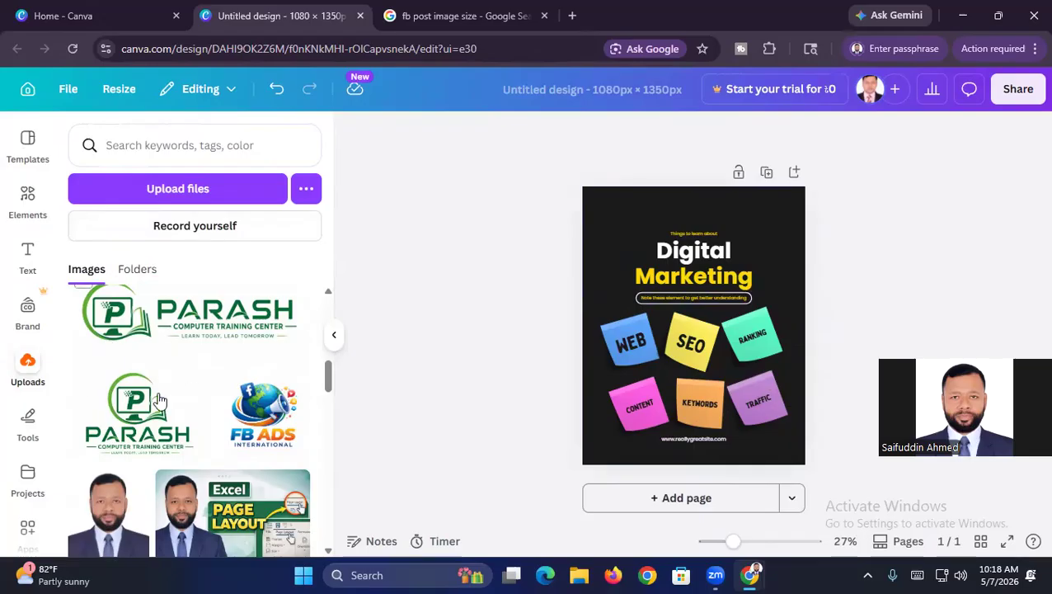
- Add the stacked Parash Computer Training Center logo, shrink it proportionally, and place it in the page's top-left corner
left_click(126, 422)
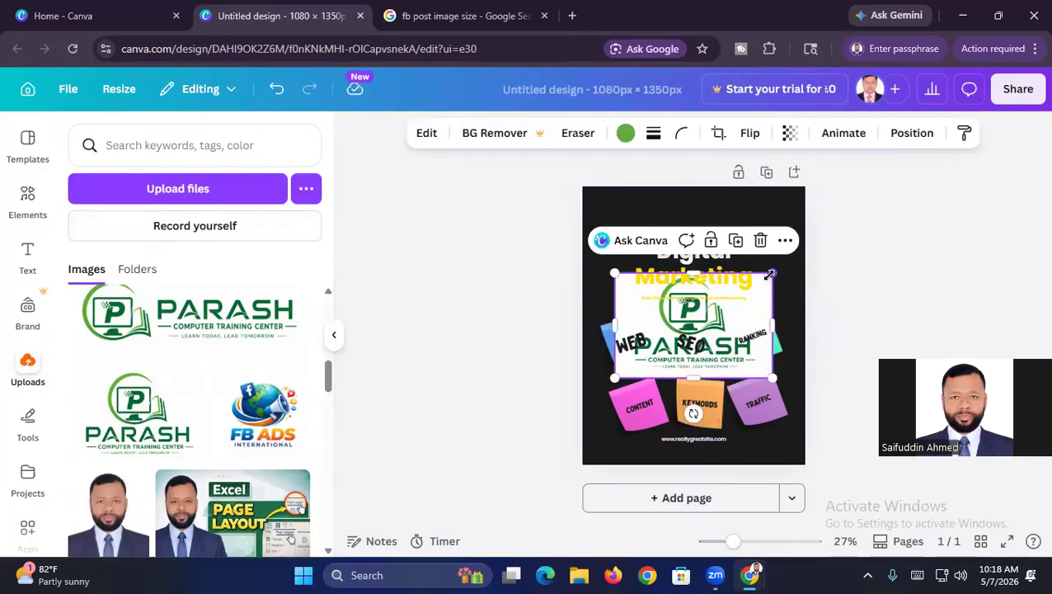
left_click_drag(771, 273, 725, 307)
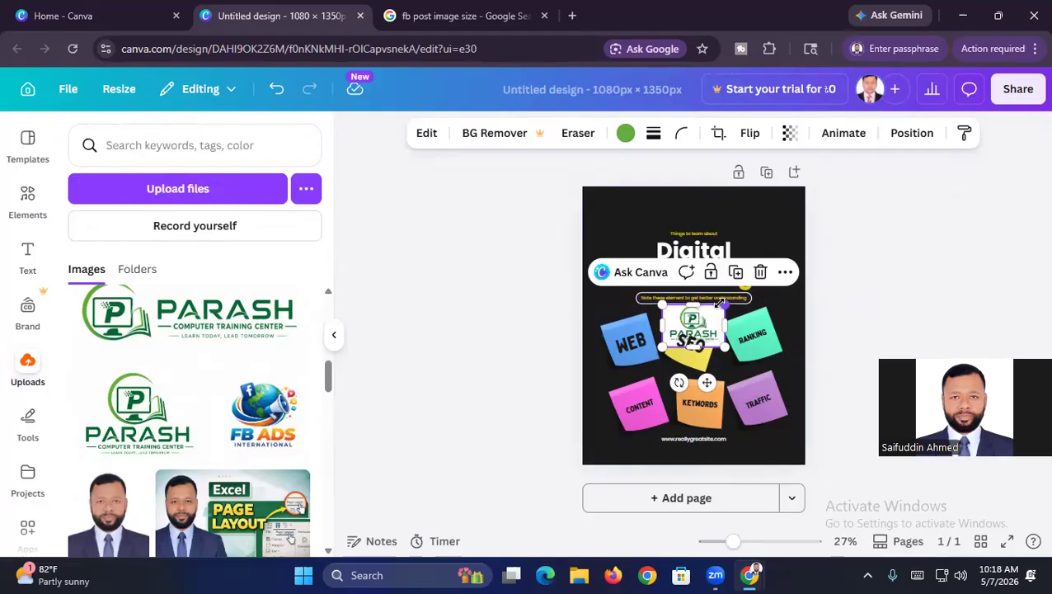
left_click_drag(711, 332, 629, 207)
left_click(774, 456)
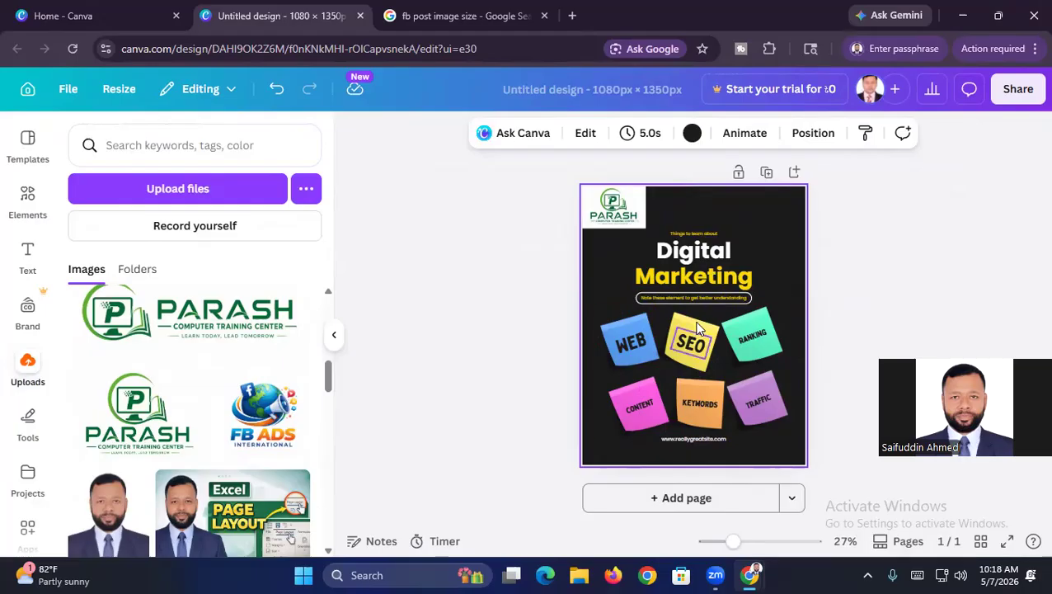
- Delete the small yellow "Things to learn about" line above the Digital heading
left_click(688, 231)
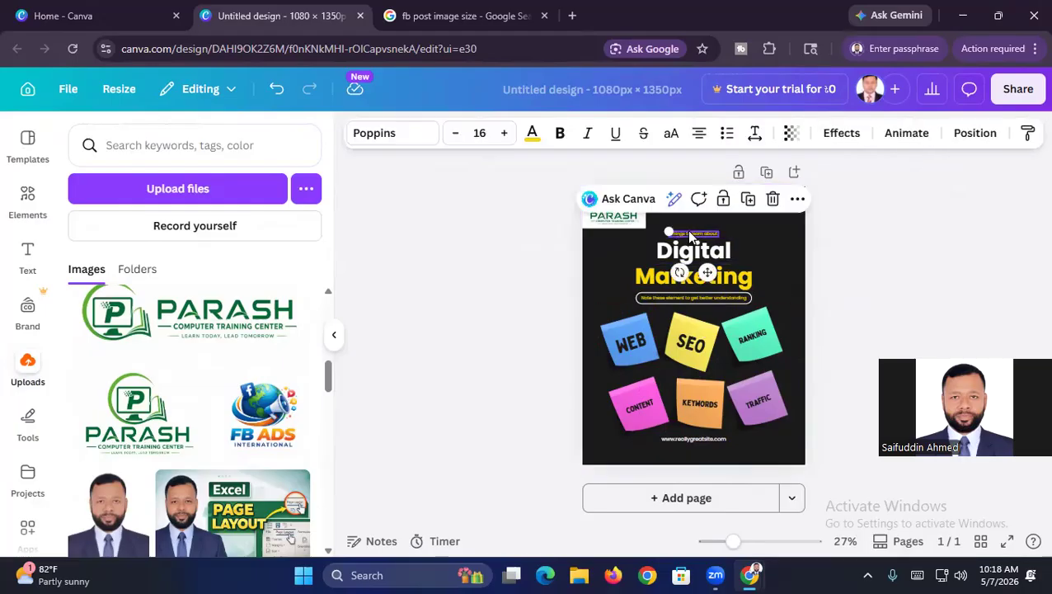
key("Escape")
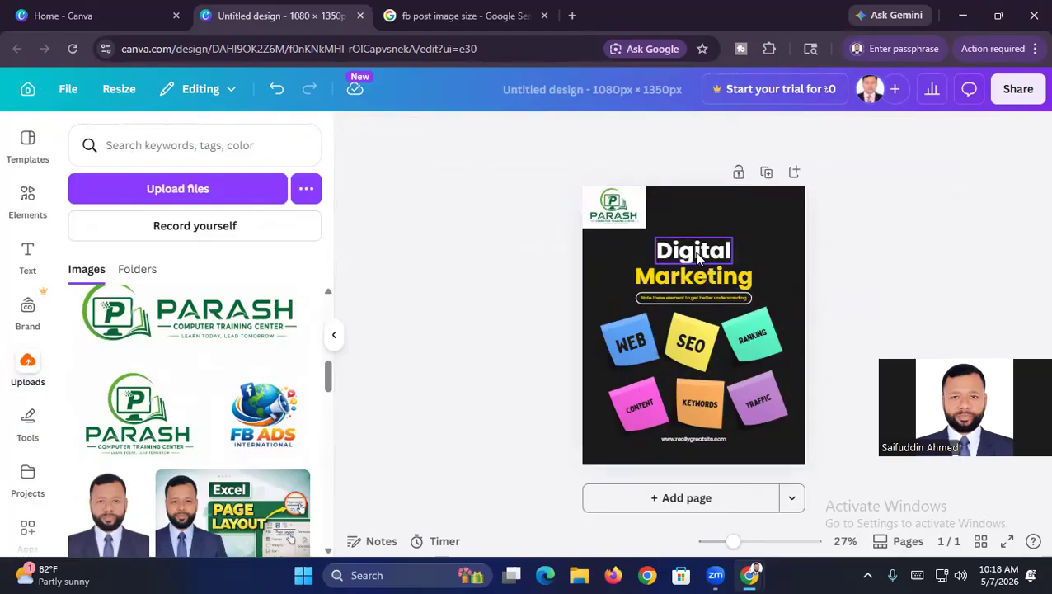
- Try larger font sizes on the word Digital in the heading and return it to 80.8
left_click(697, 258)
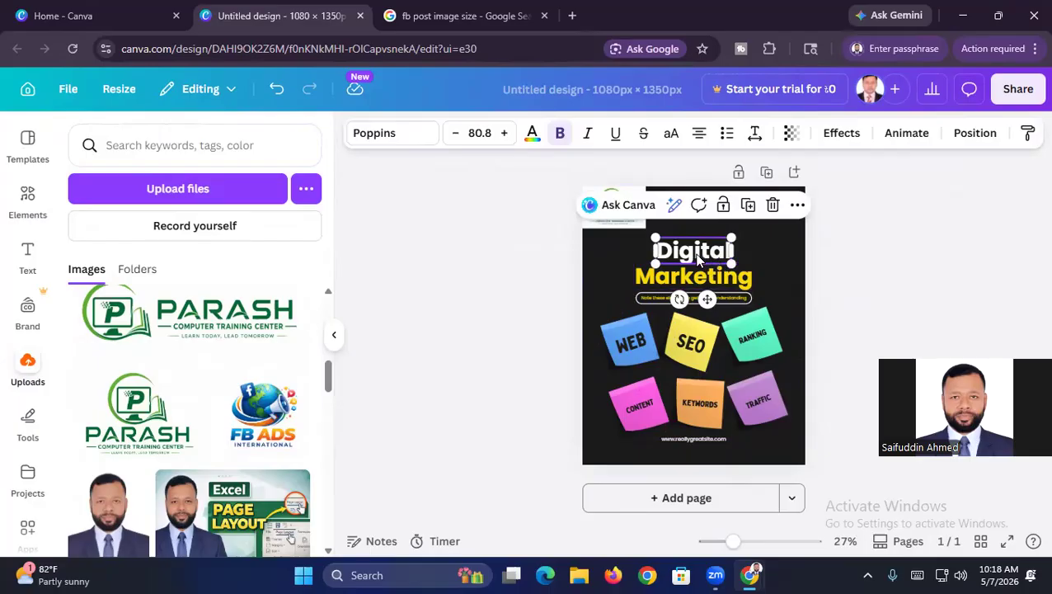
left_click(505, 133)
left_click(505, 133)
left_click(505, 133)
left_click(455, 133)
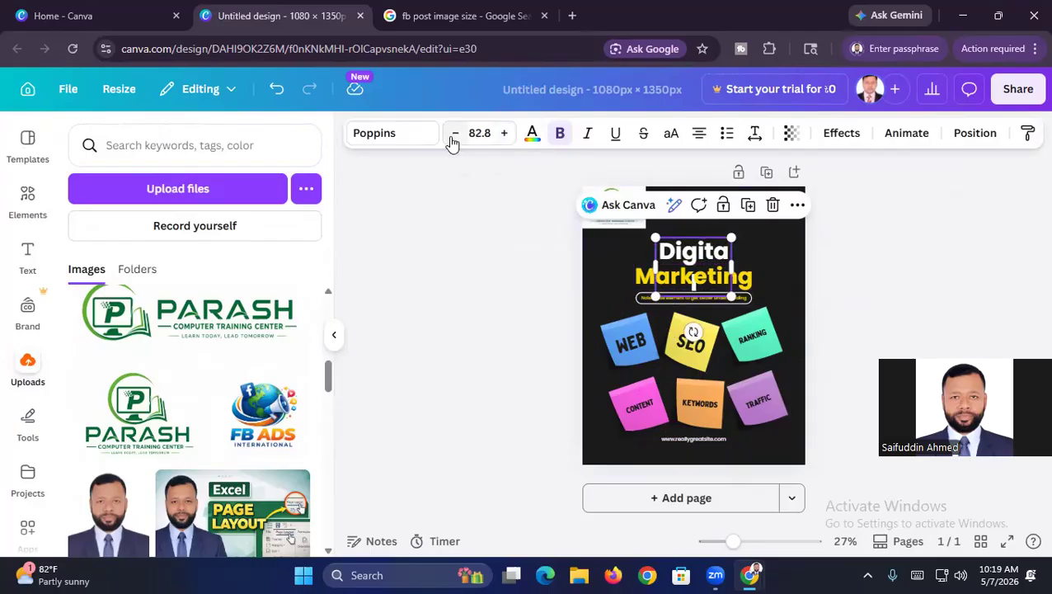
left_click(455, 133)
left_click(455, 133)
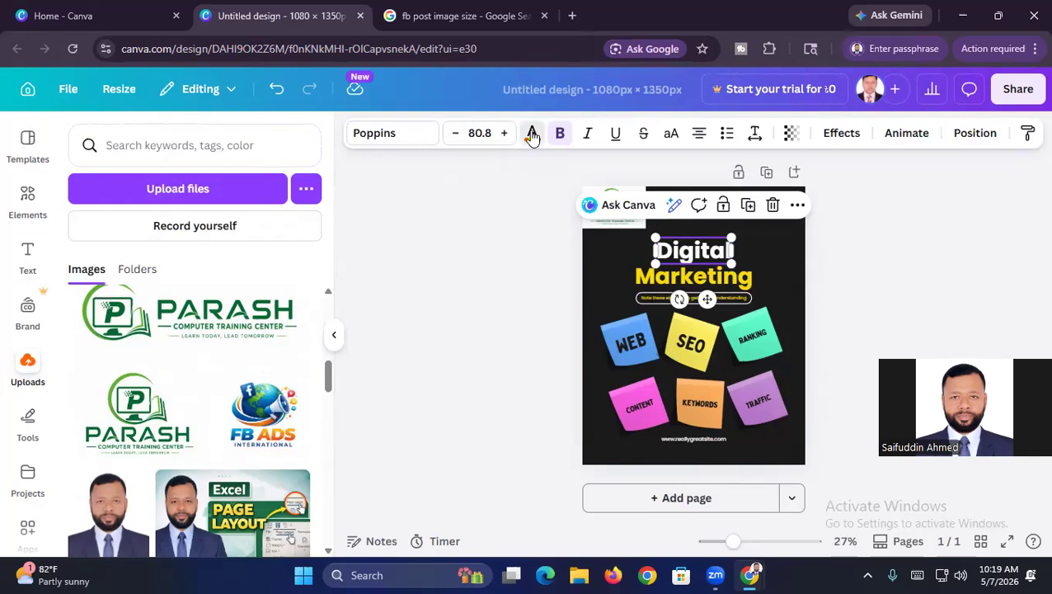
- Recolor the word Digital pink and the word Marketing dark green, using the photo colors
left_click(532, 135)
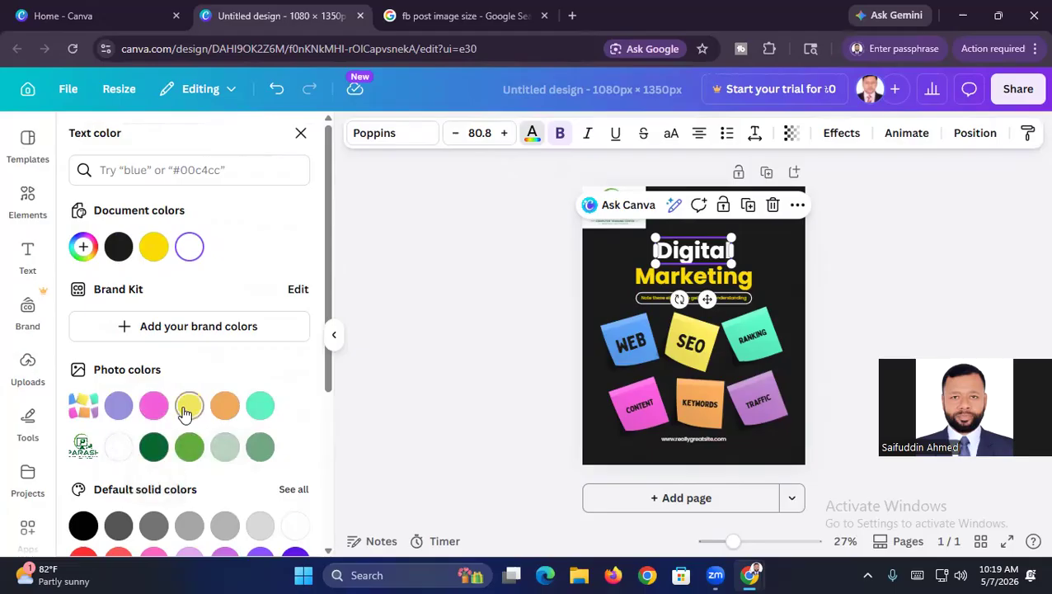
left_click(152, 408)
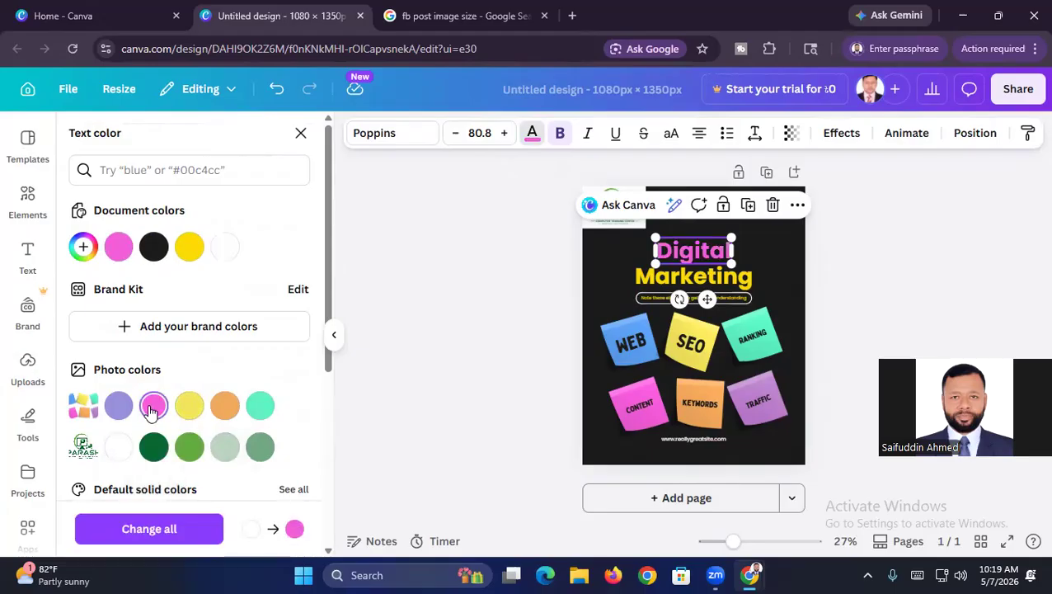
left_click(703, 280)
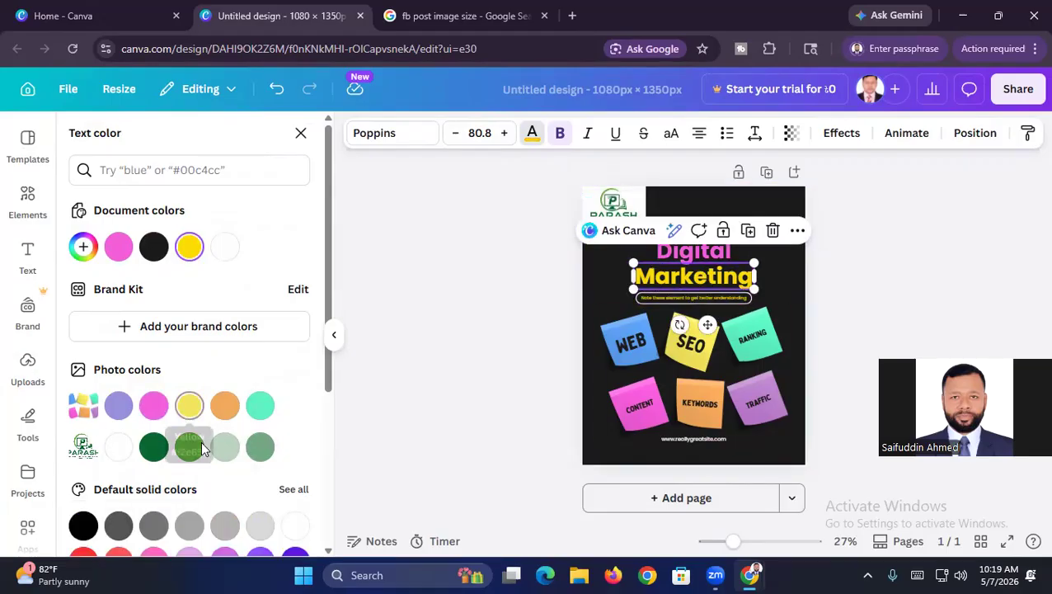
left_click(153, 450)
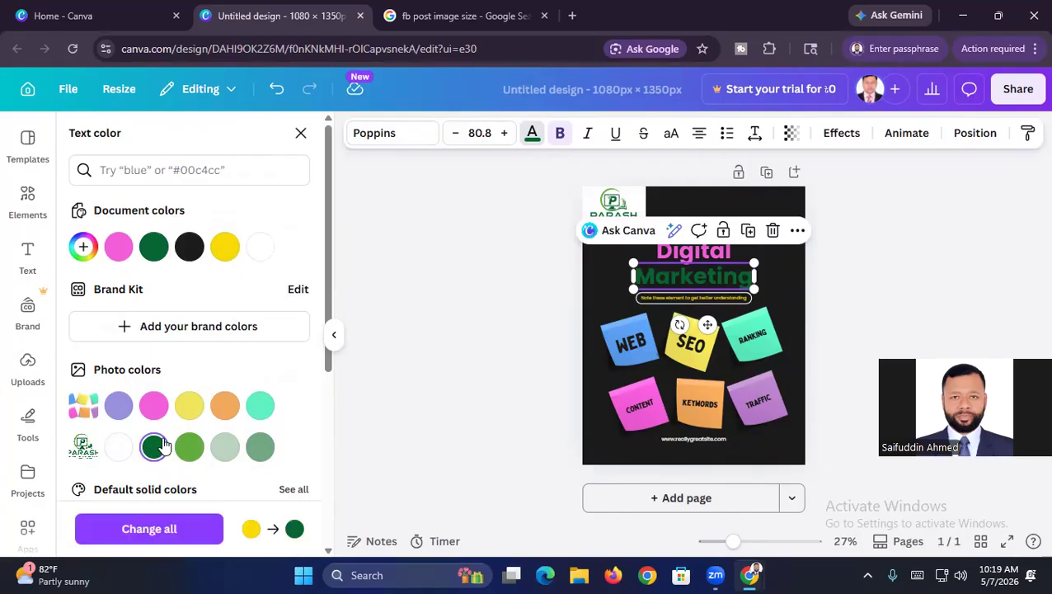
left_click(788, 274)
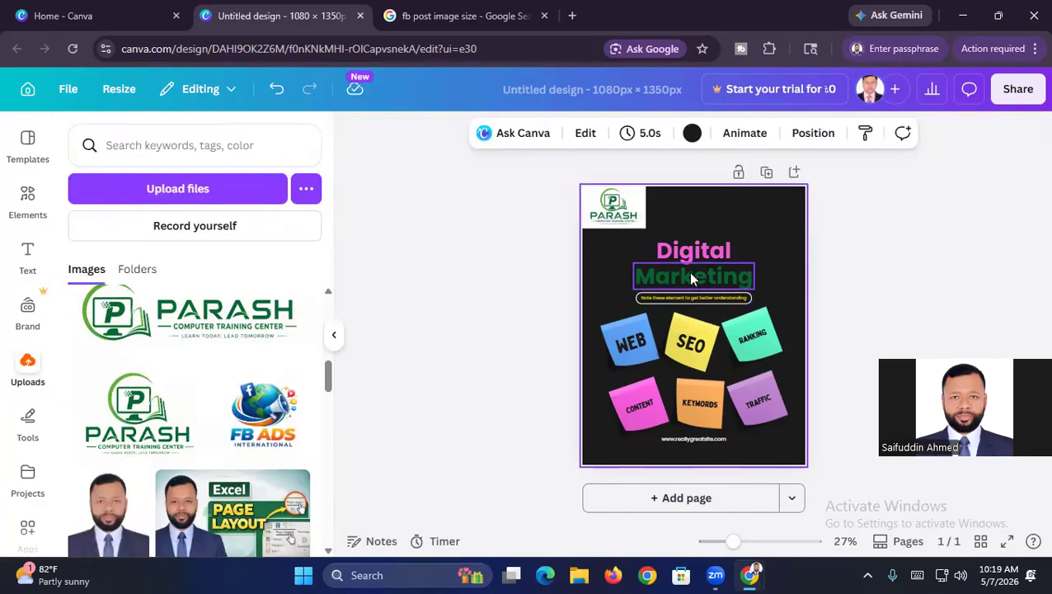
- Examine the default solid and gradient text colors available for the word Marketing in the heading
left_click(686, 283)
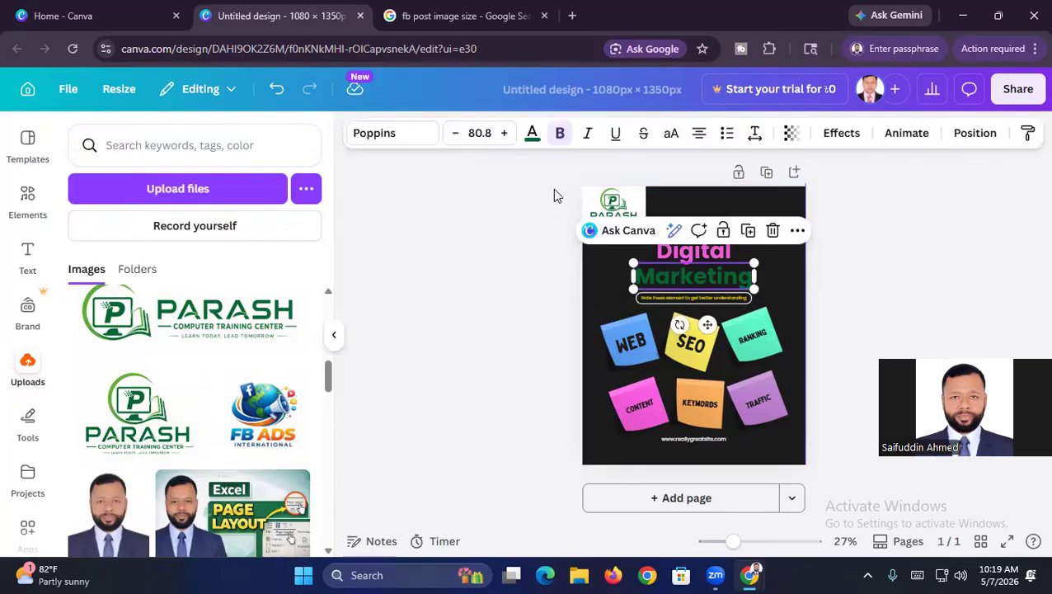
left_click(532, 135)
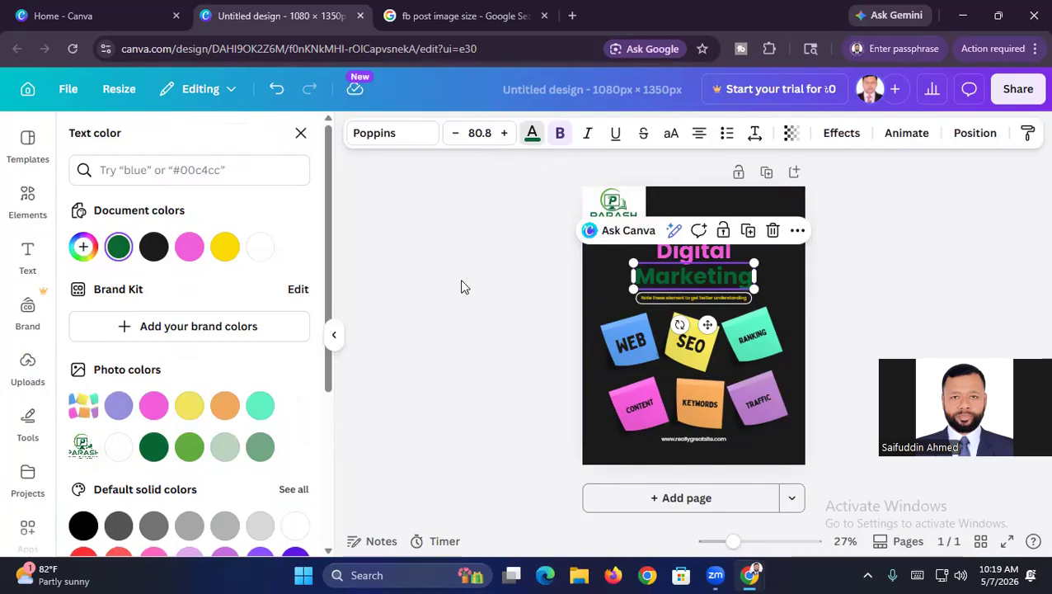
scroll(263, 357, "down", 3)
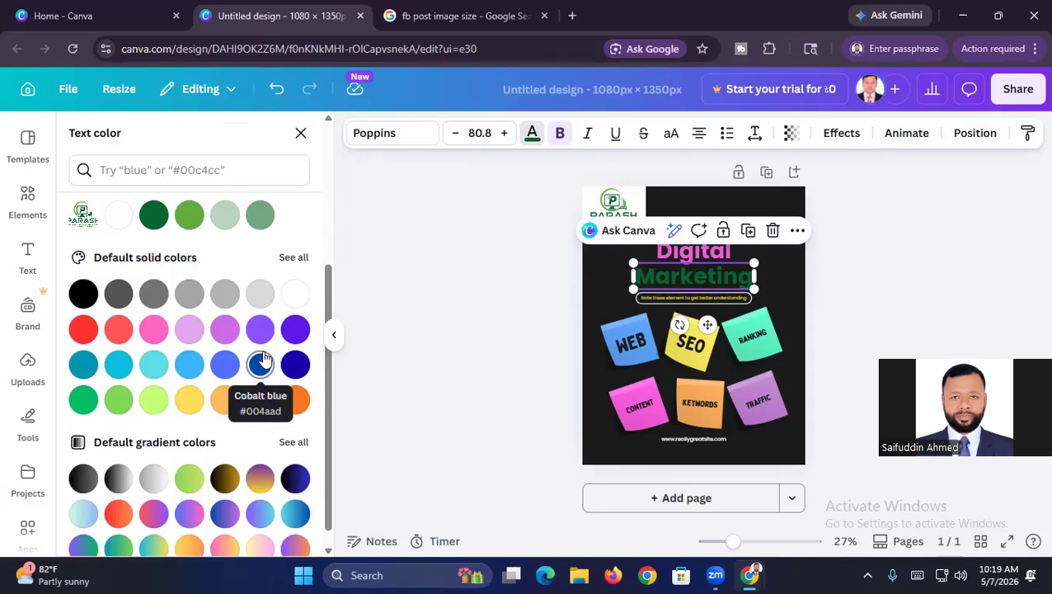
scroll(265, 356, "down", 1)
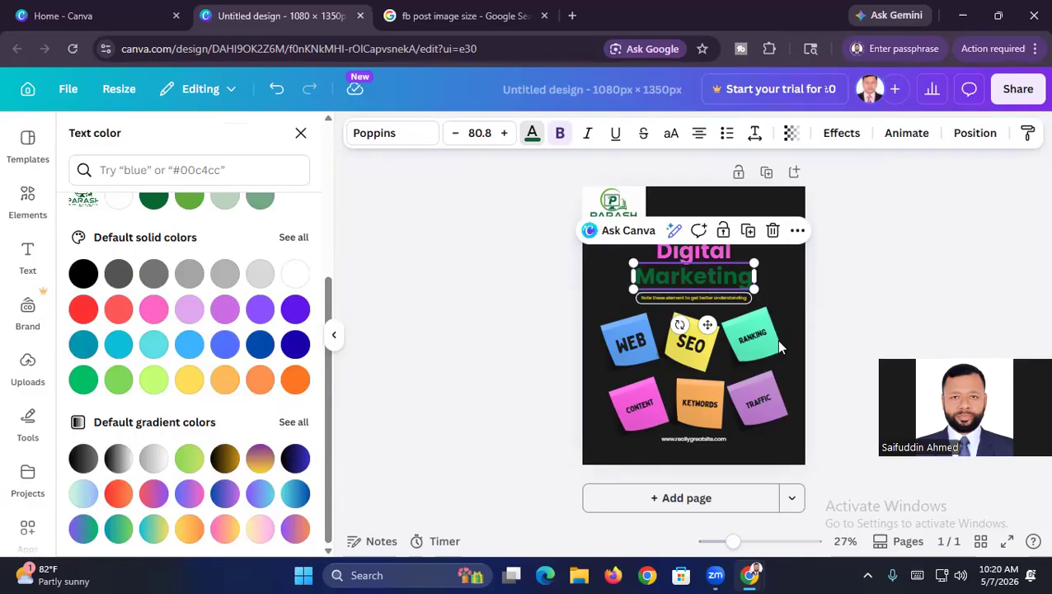
left_click(461, 390)
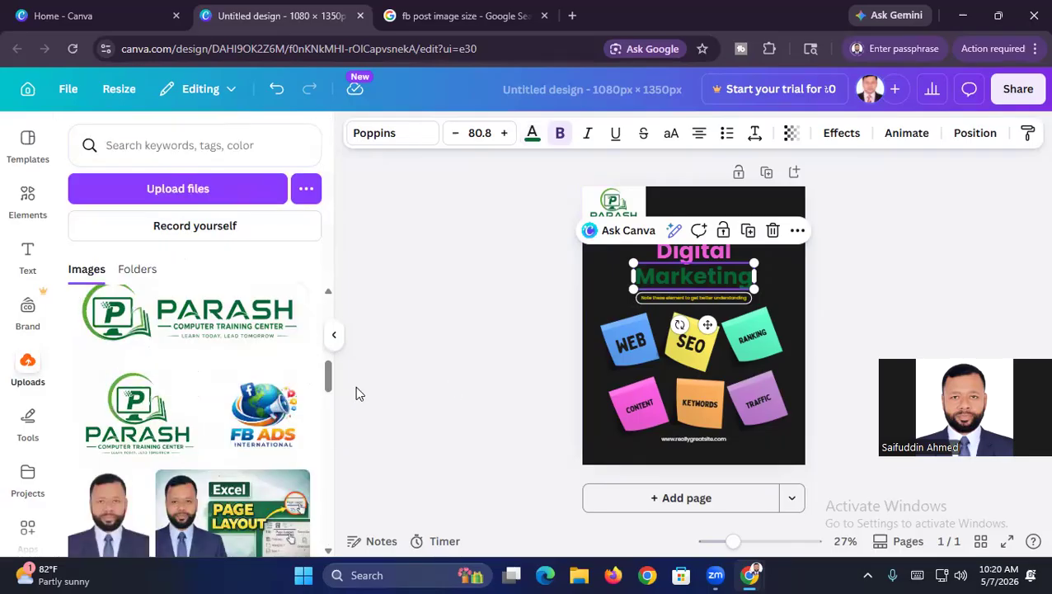
left_click(548, 366)
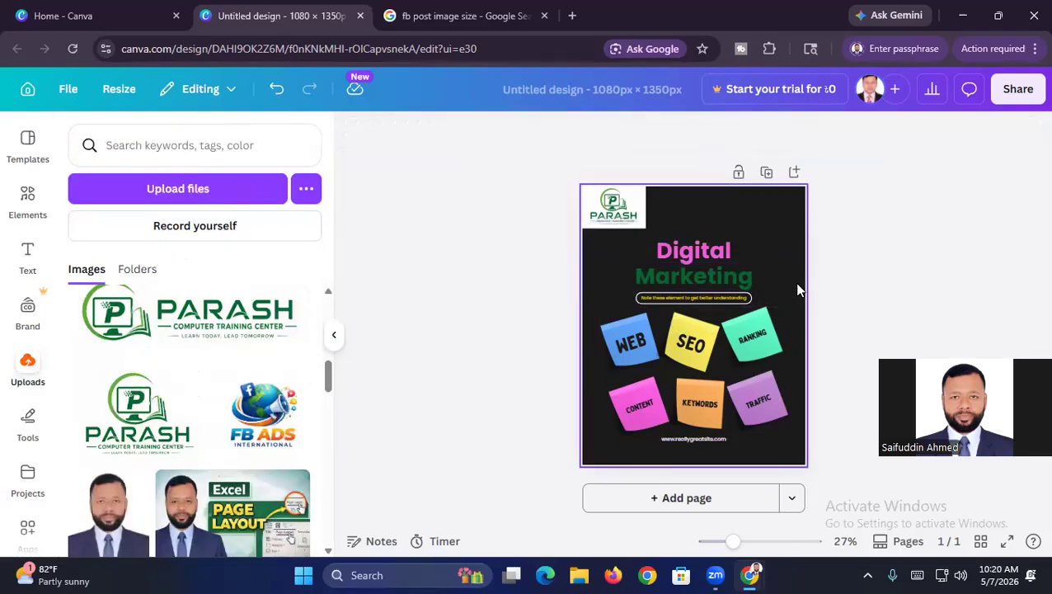
left_click(710, 282)
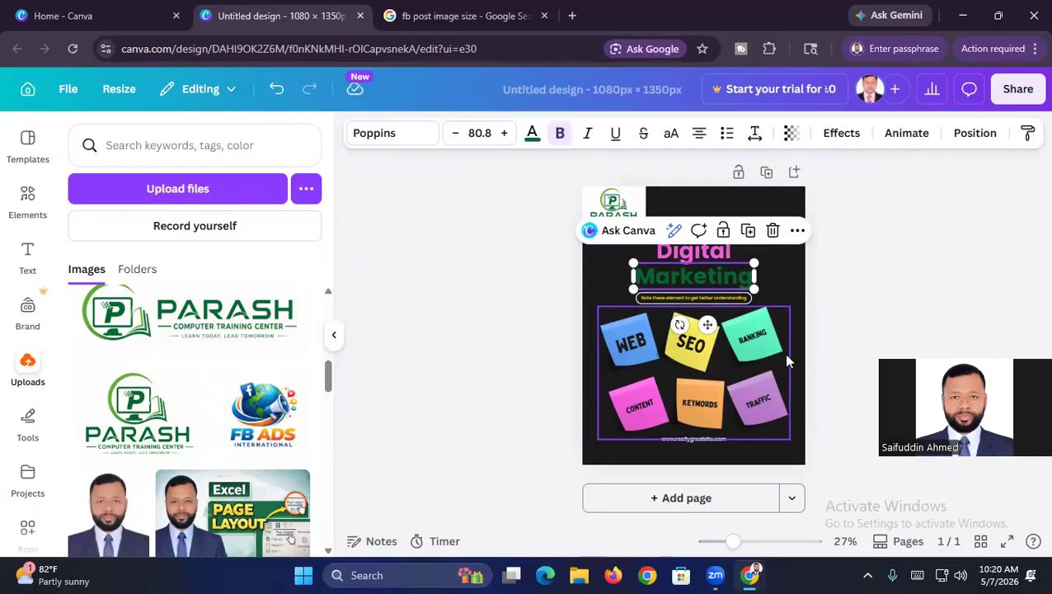
- Delete the rounded frame and the yellow "Note these element to get better understanding" line below the Marketing heading
left_click(631, 342)
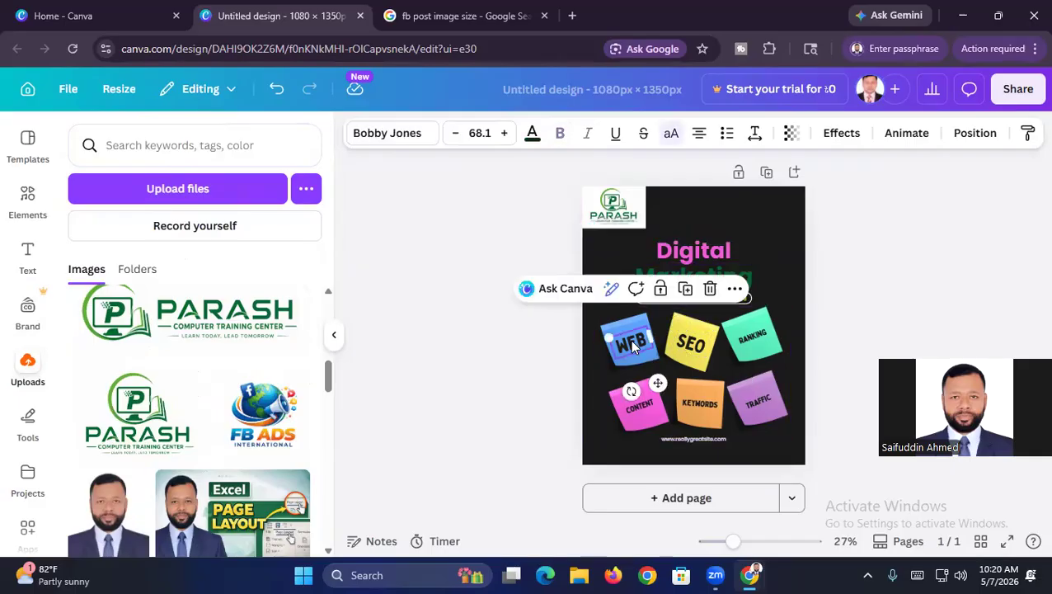
left_click(868, 301)
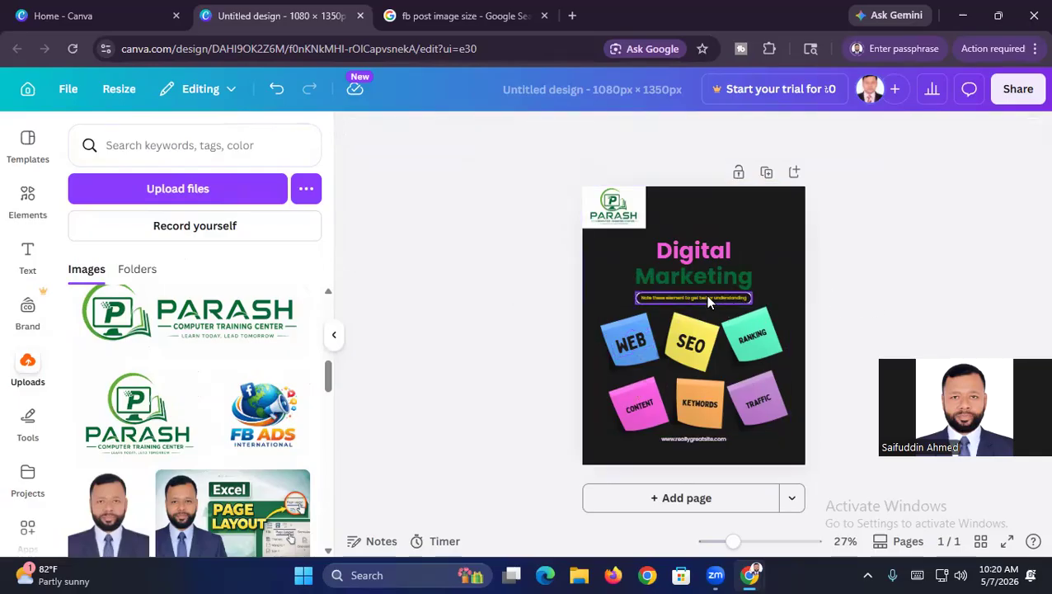
left_click(699, 301)
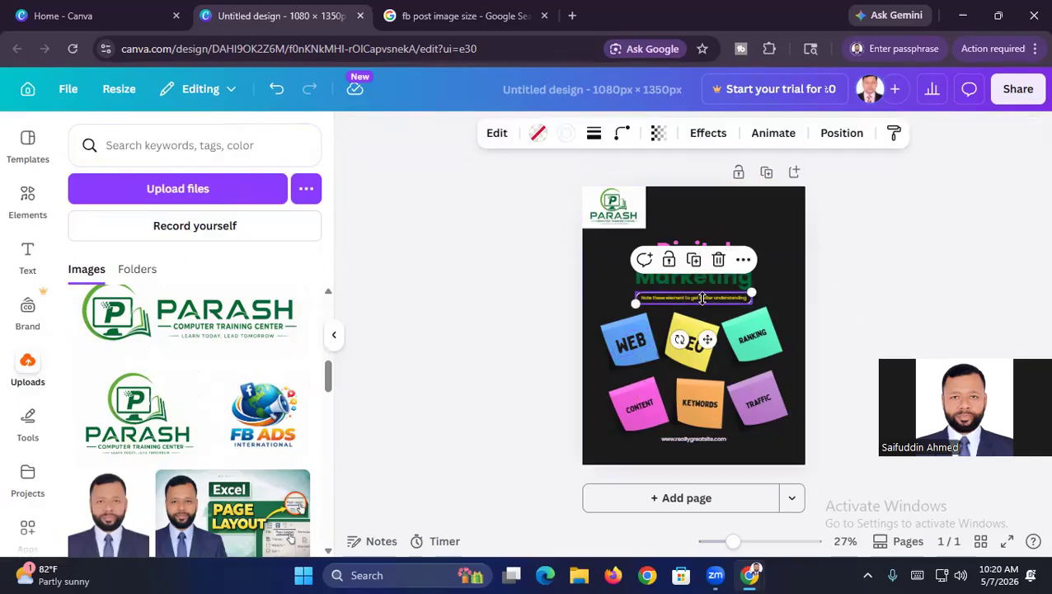
left_click(811, 326)
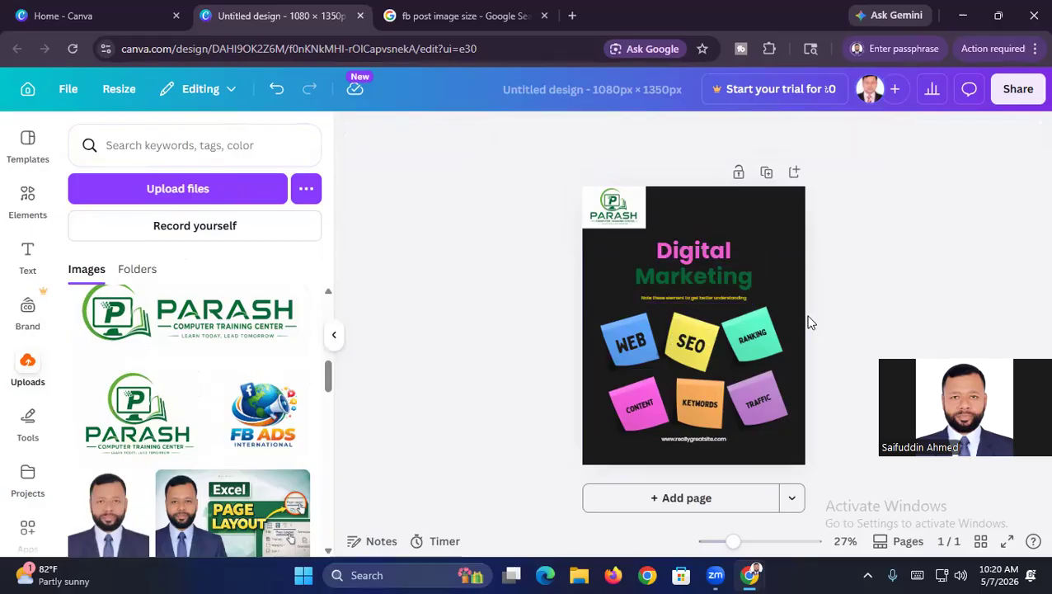
left_click(699, 300)
key("Delete")
left_click(691, 279)
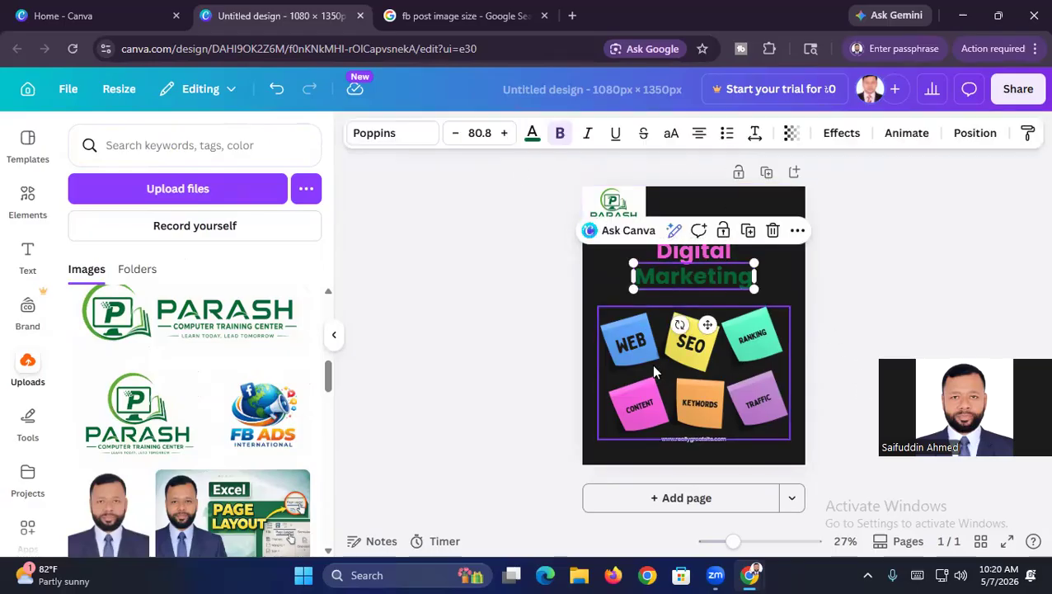
- Replace the word WEB on the blue sticky note with CONTENT
left_click(632, 347)
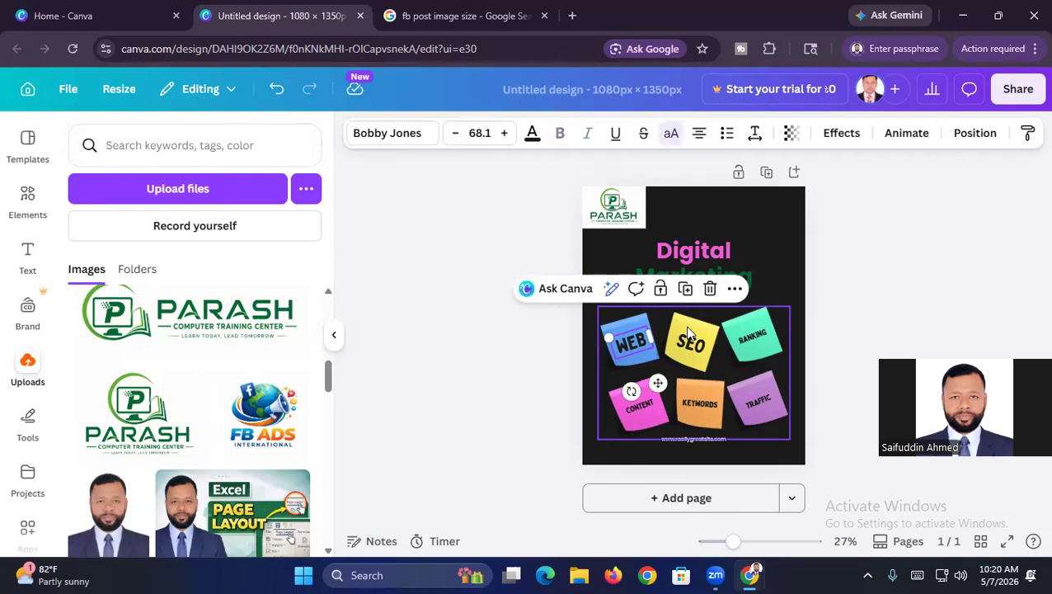
double_click(641, 350)
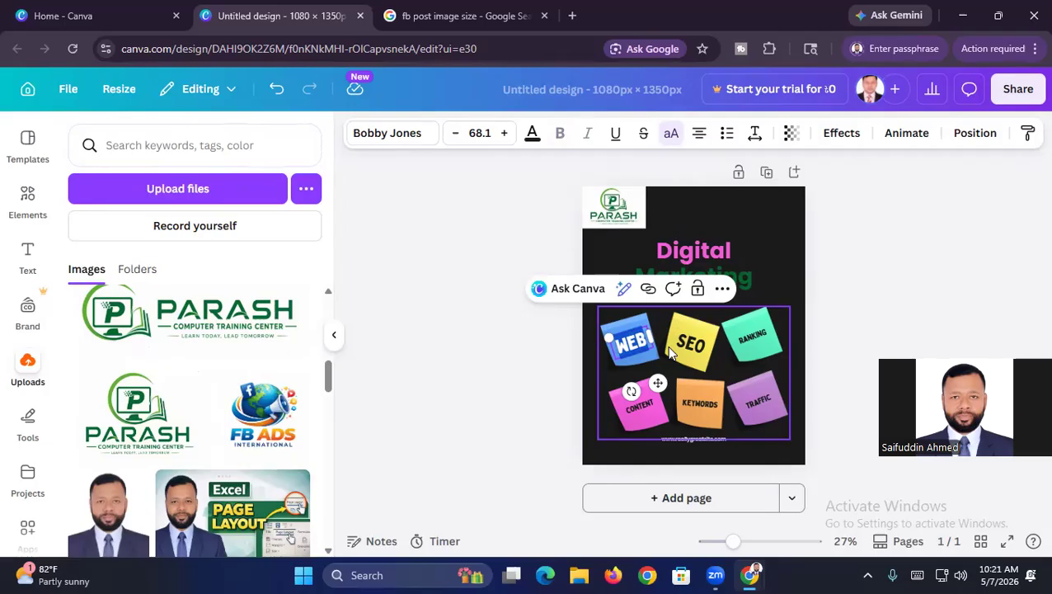
left_click(920, 575)
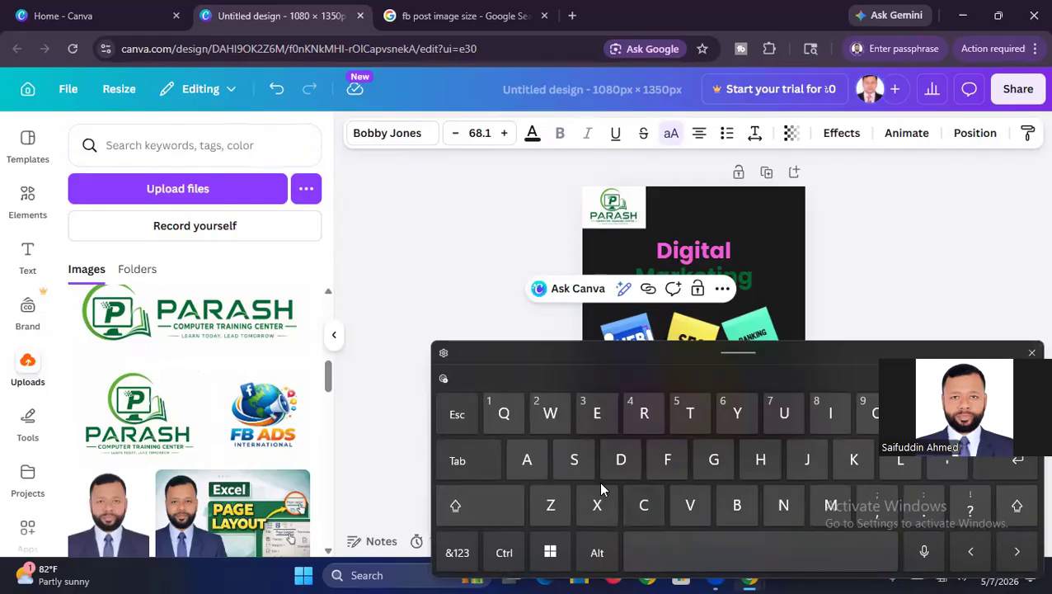
left_click(644, 505)
left_click(874, 421)
left_click(801, 486)
left_click(591, 416)
left_click(752, 482)
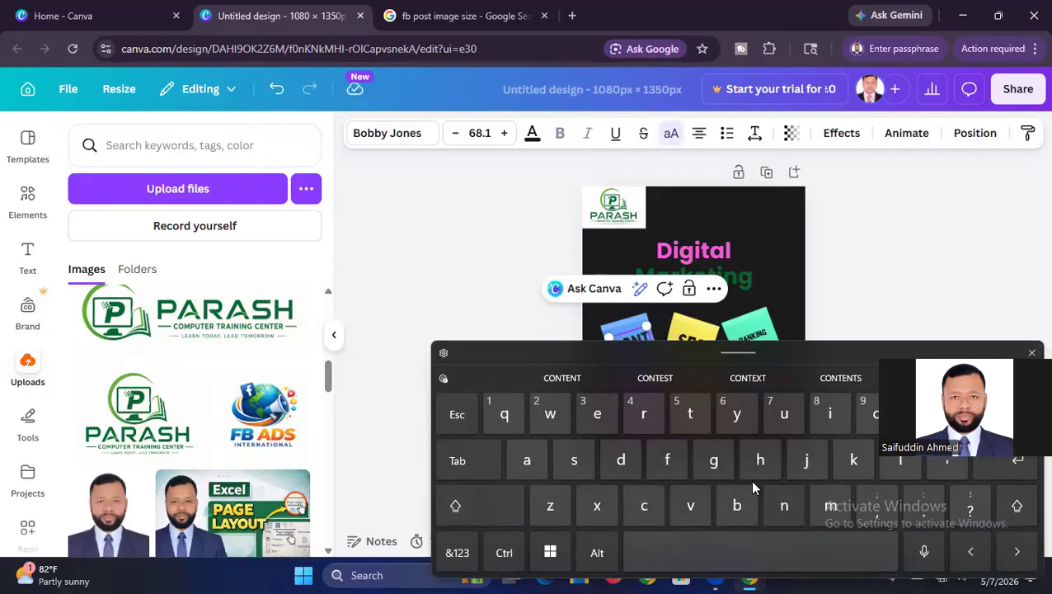
left_click(686, 409)
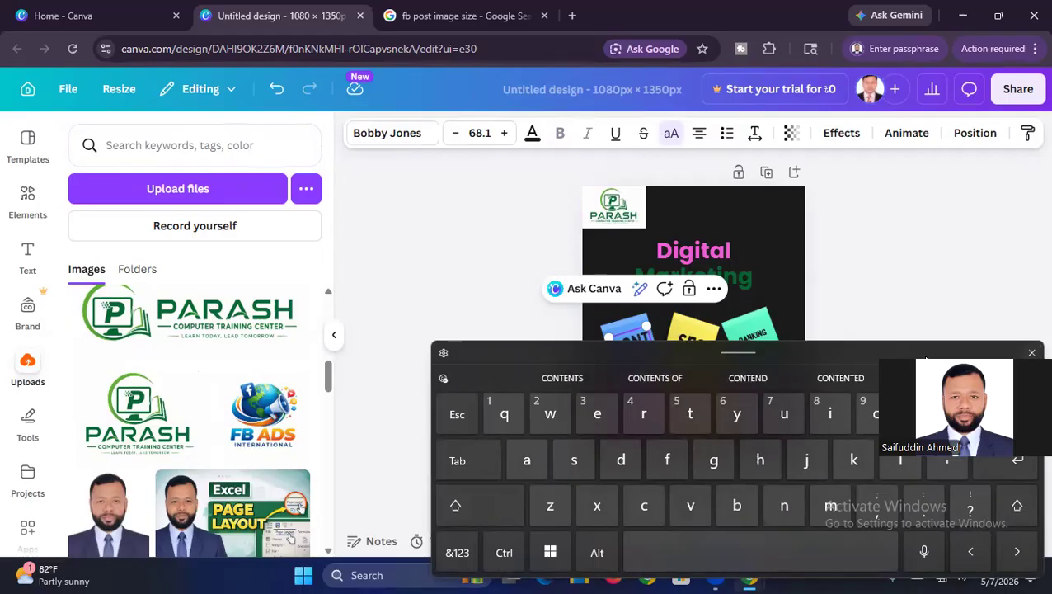
left_click(1031, 353)
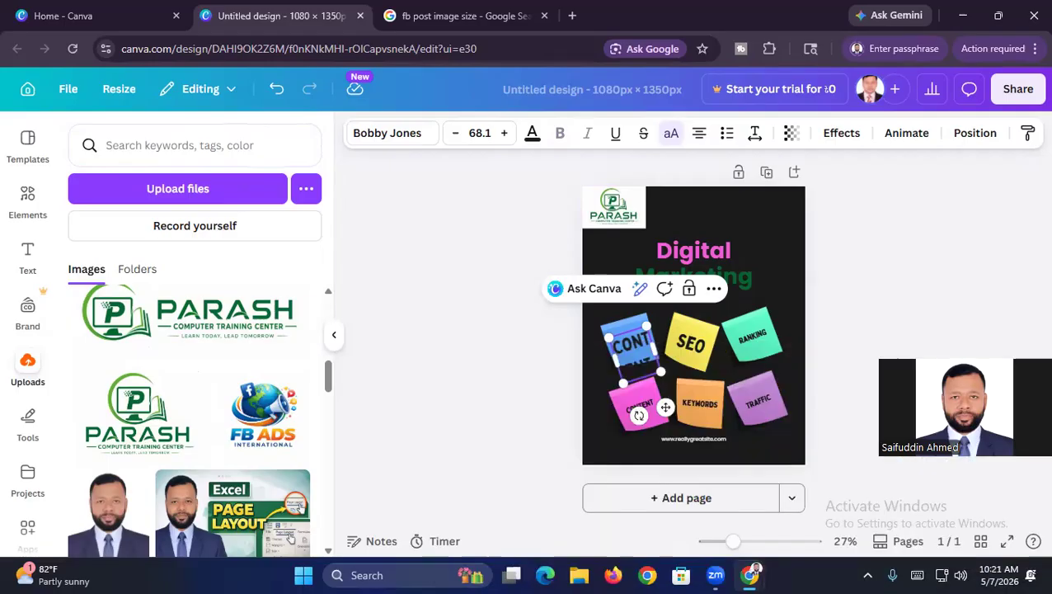
- Enlarge the word RANKING on the green sticky note to font size 32.8
left_click(689, 347)
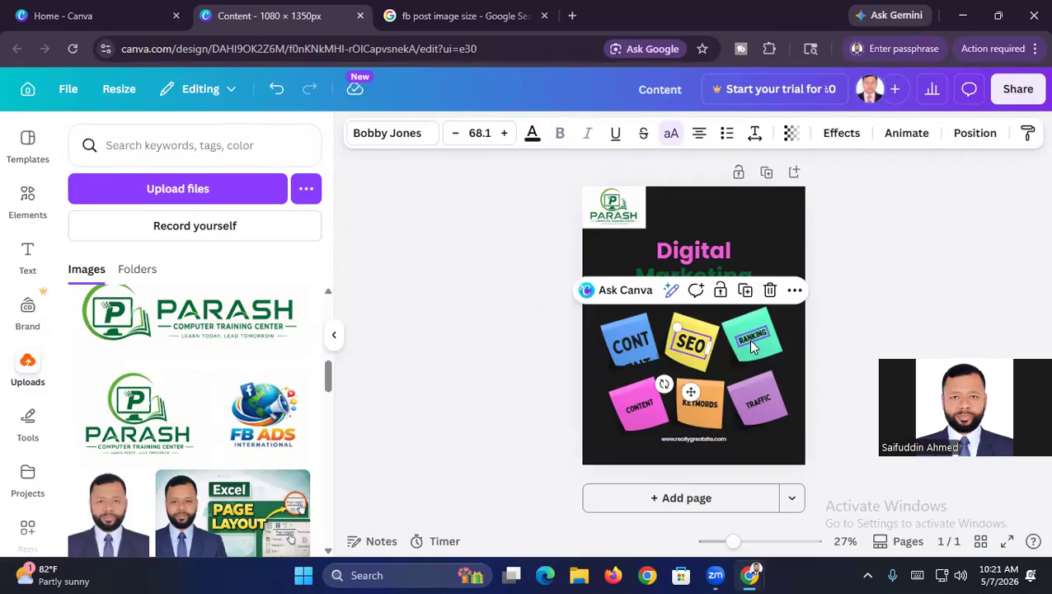
double_click(751, 342)
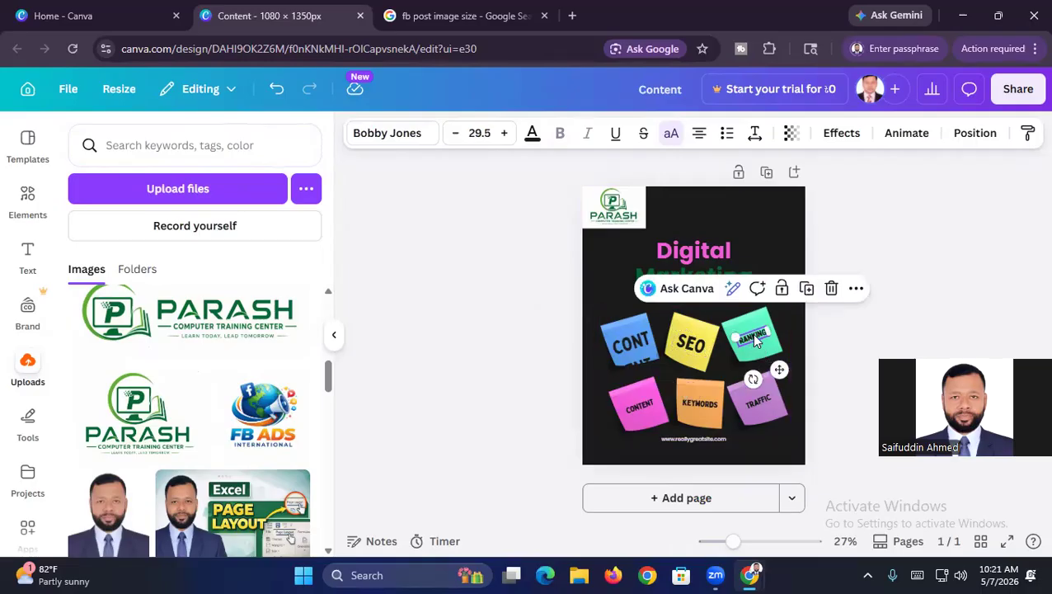
left_click_drag(727, 334, 774, 337)
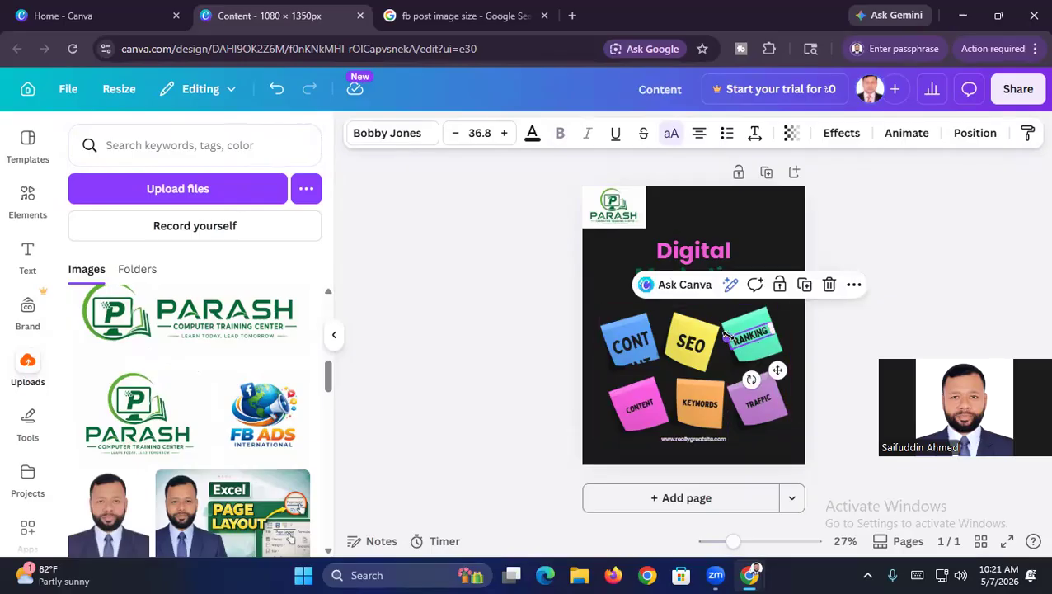
mouse_move(726, 334)
left_mouse_down()
mouse_move(717, 331)
mouse_move(734, 345)
left_mouse_up()
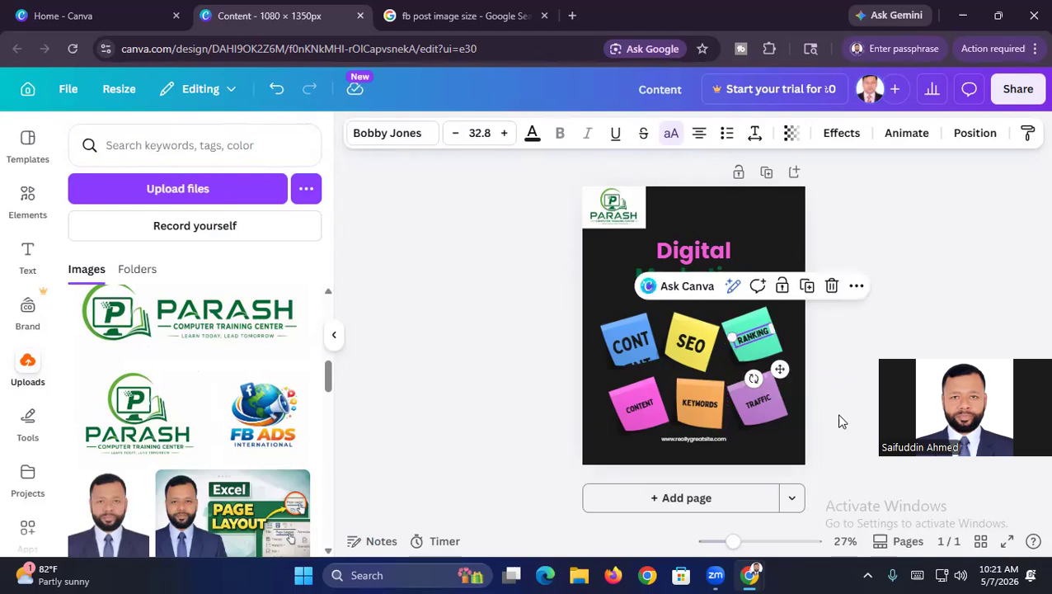
left_click(765, 358)
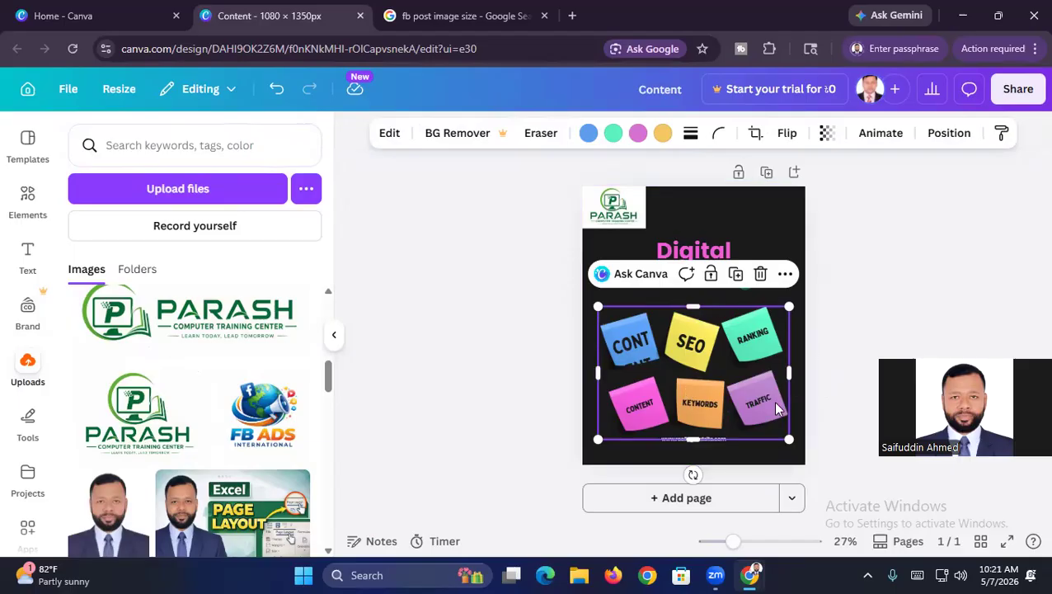
left_click(707, 253)
left_click(729, 277)
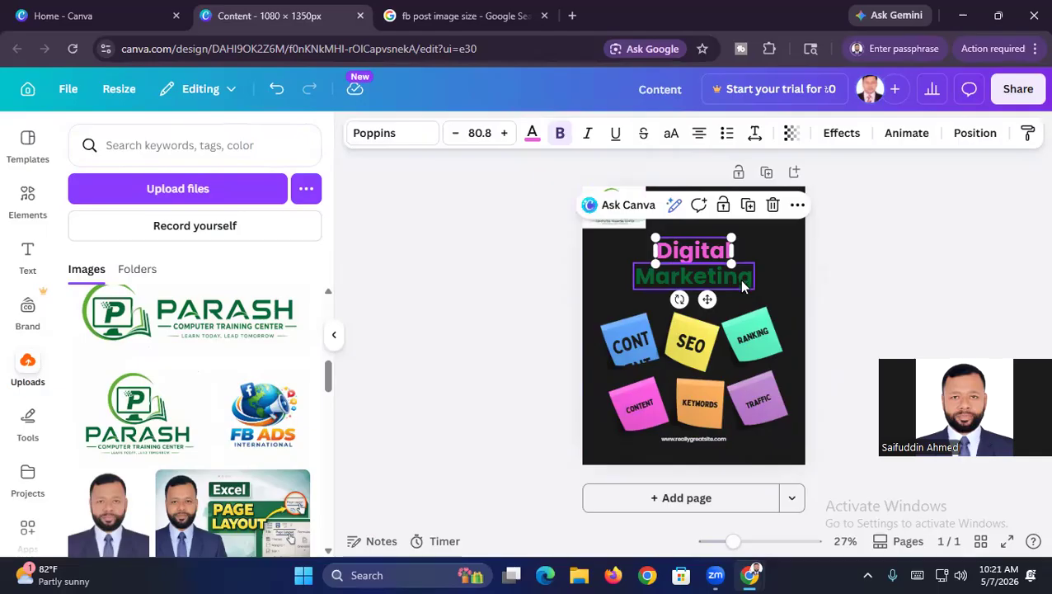
left_click(634, 351)
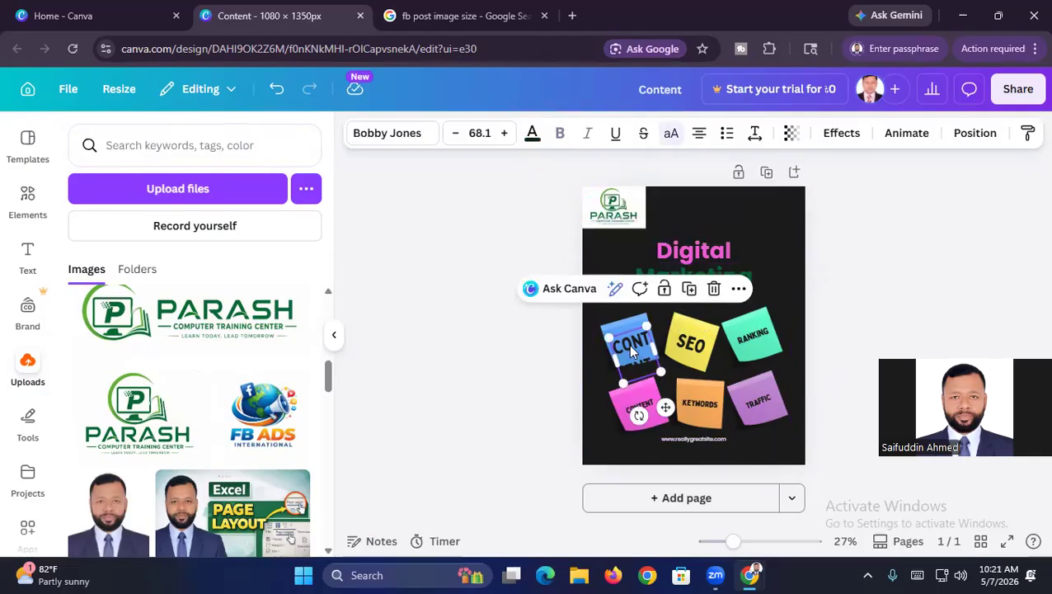
left_click(625, 330)
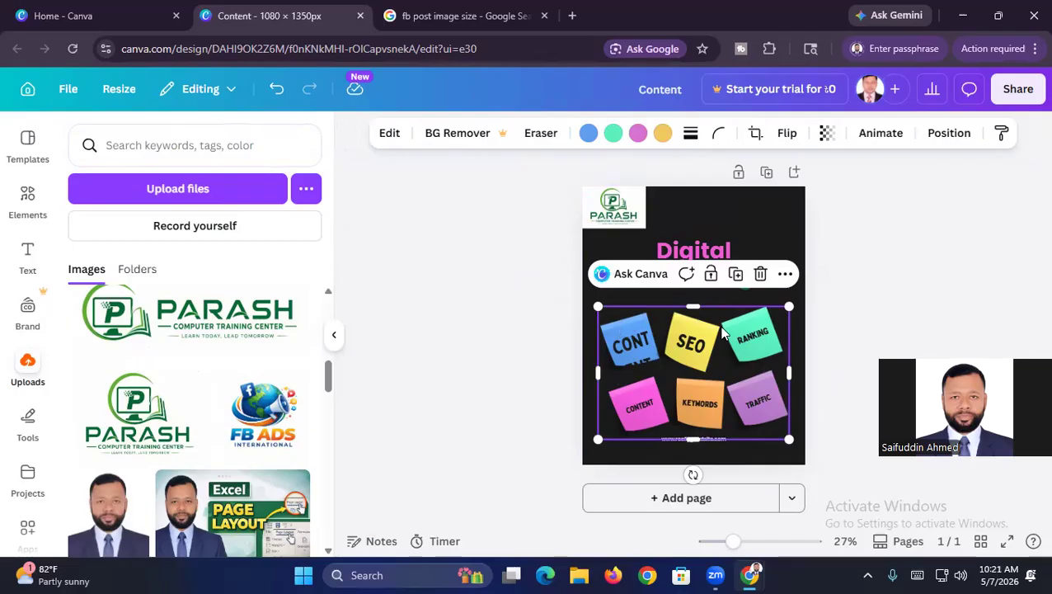
left_click(632, 339)
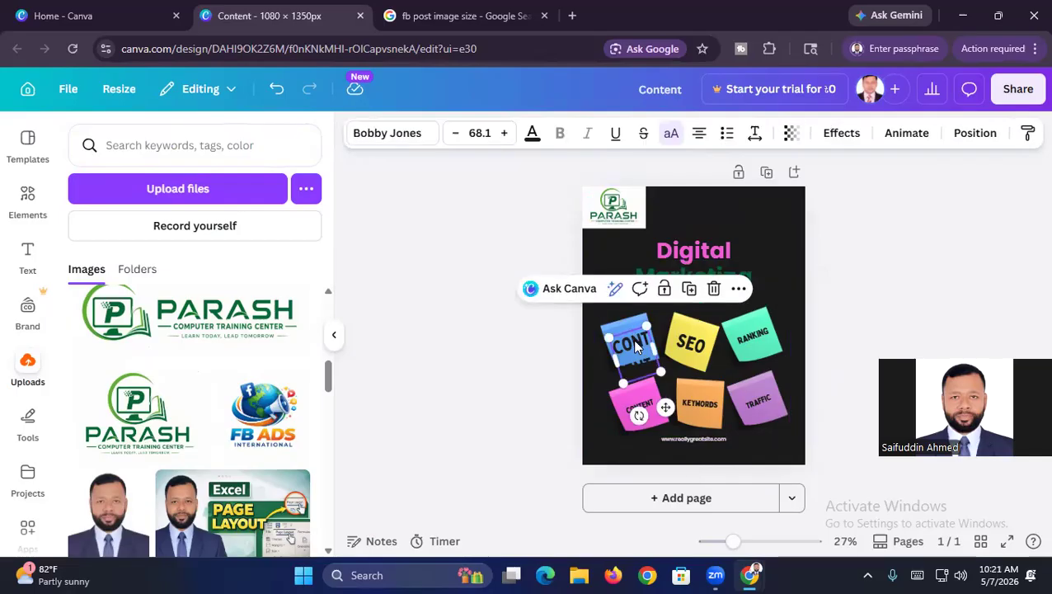
left_click(620, 329)
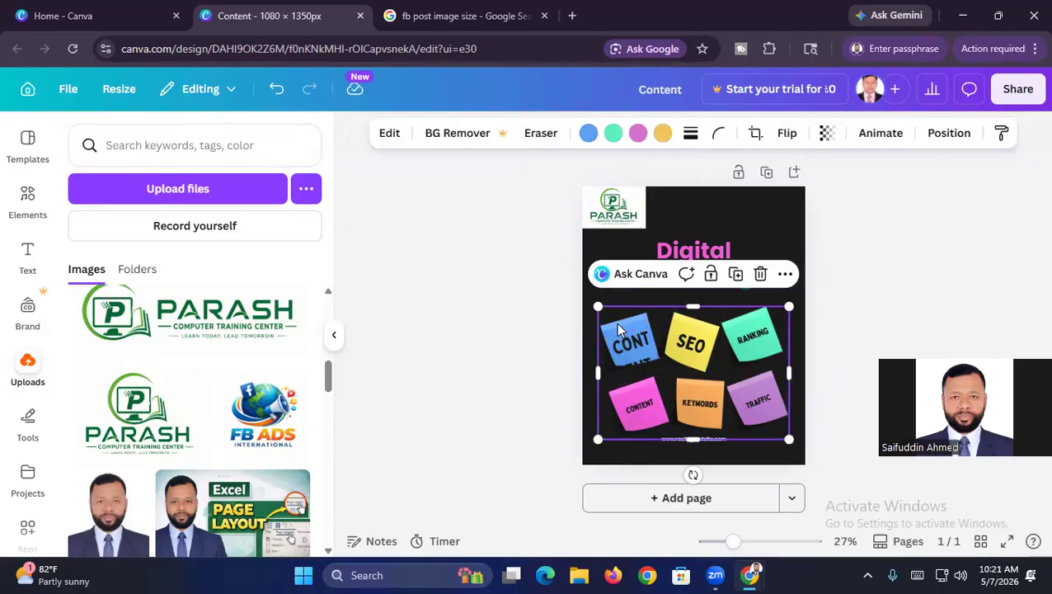
double_click(617, 326)
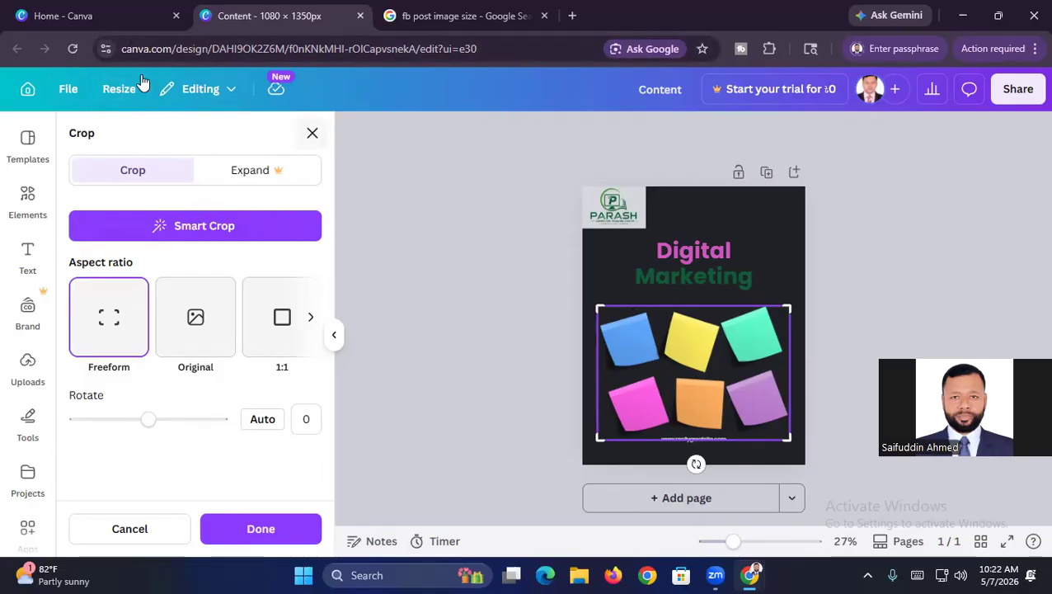
left_click(312, 133)
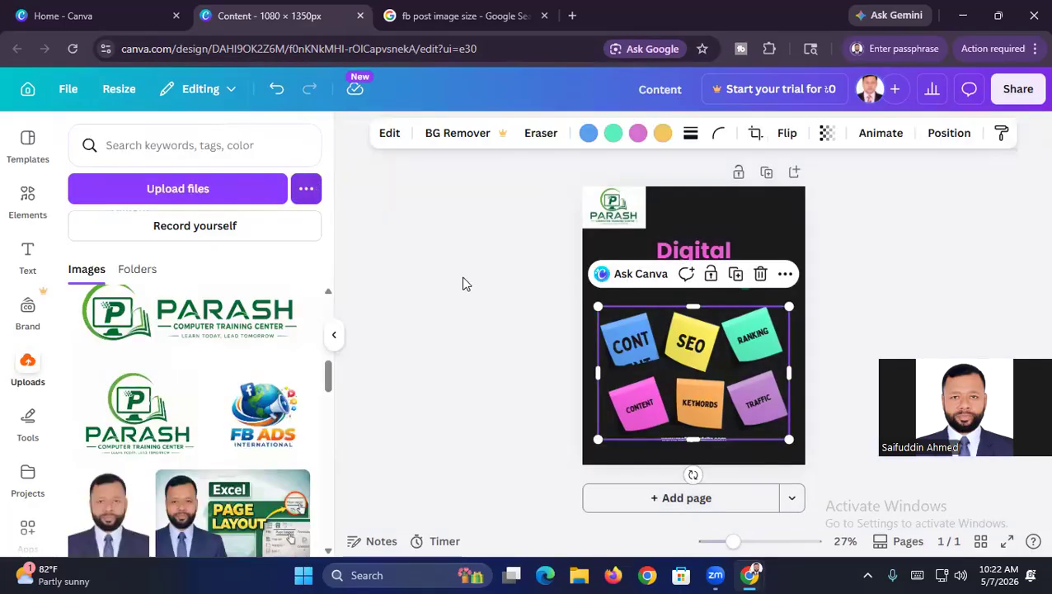
left_click(540, 328)
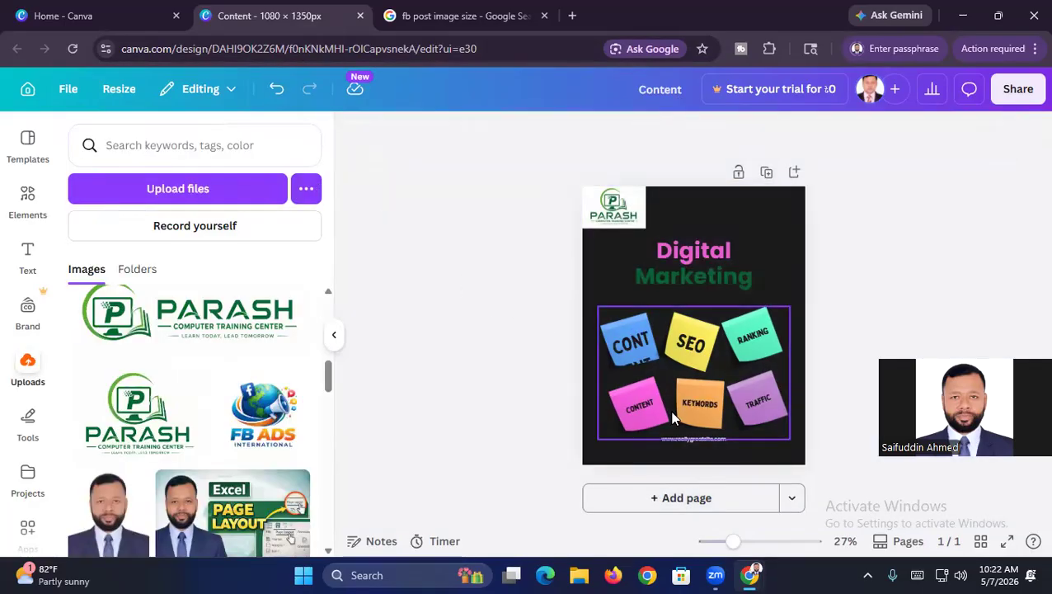
- Enlarge the website address below the sticky notes to font size 47.5 and fit it along the poster's lower edge
left_click(688, 438)
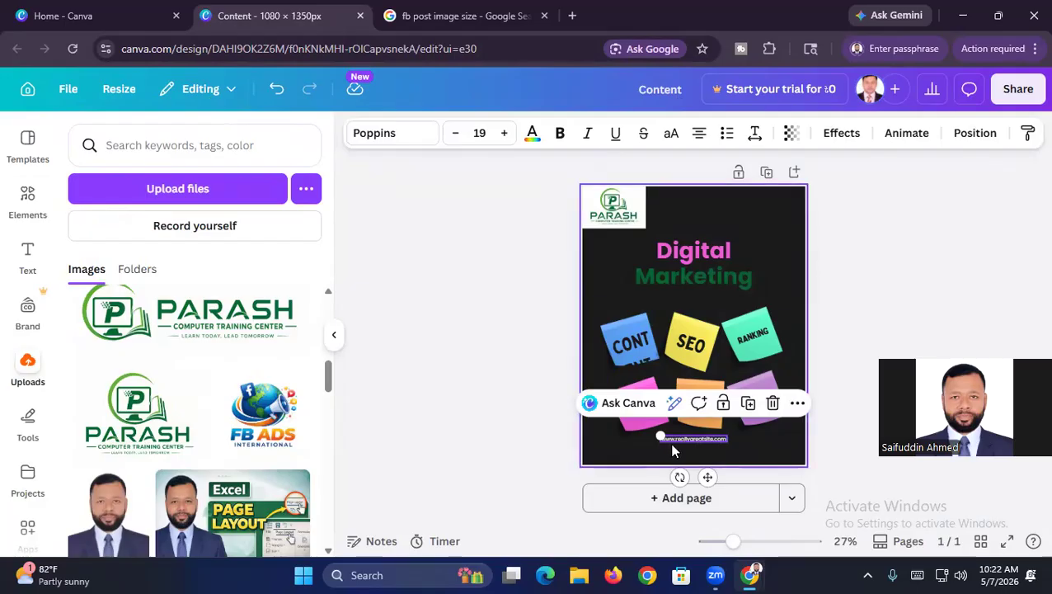
left_click_drag(660, 437, 556, 419)
left_click_drag(631, 438, 685, 455)
left_click_drag(609, 434, 652, 447)
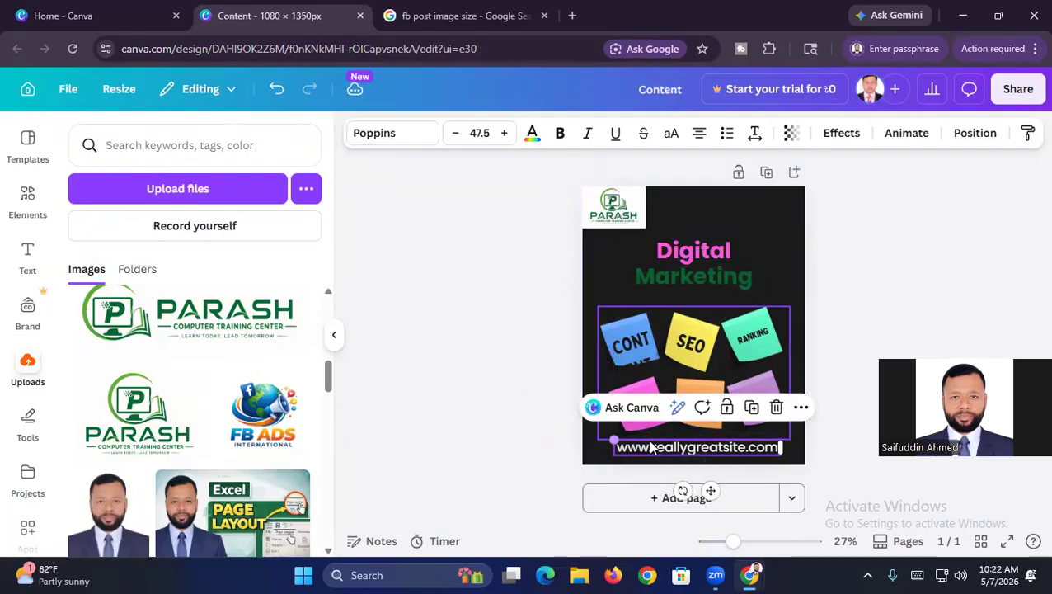
left_click(742, 448)
left_click(745, 449)
key("BackSpace")
key("BackSpace")
key("BackSpace")
key("BackSpace")
key("BackSpace")
key("BackSpace")
key("BackSpace")
key("BackSpace")
key("BackSpace")
key("BackSpace")
key("BackSpace")
key("BackSpace")
key("BackSpace")
key("BackSpace")
key("BackSpace")
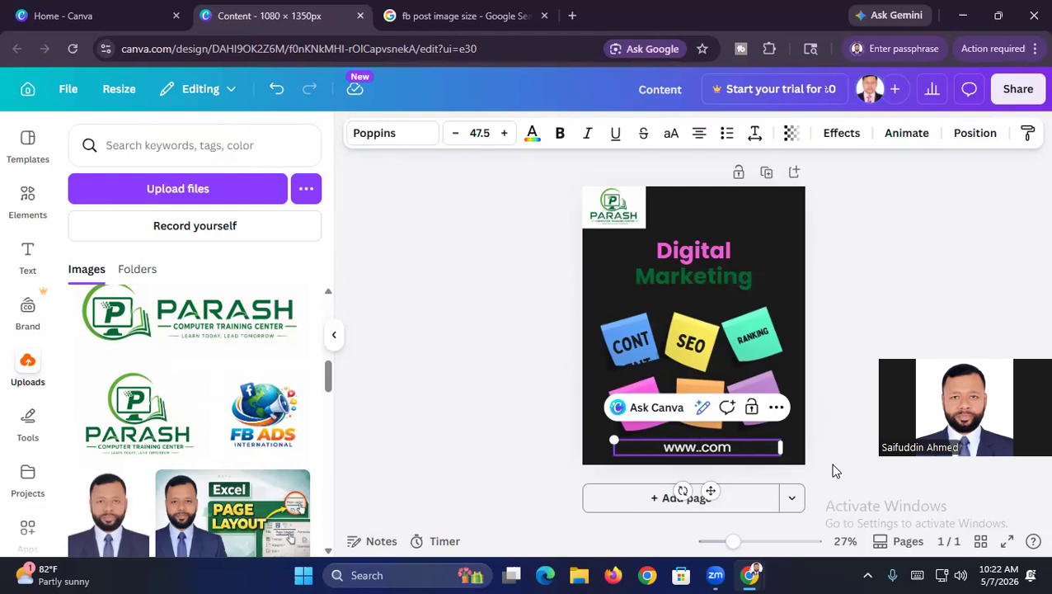
left_click(923, 576)
left_click_drag(778, 351, 788, 221)
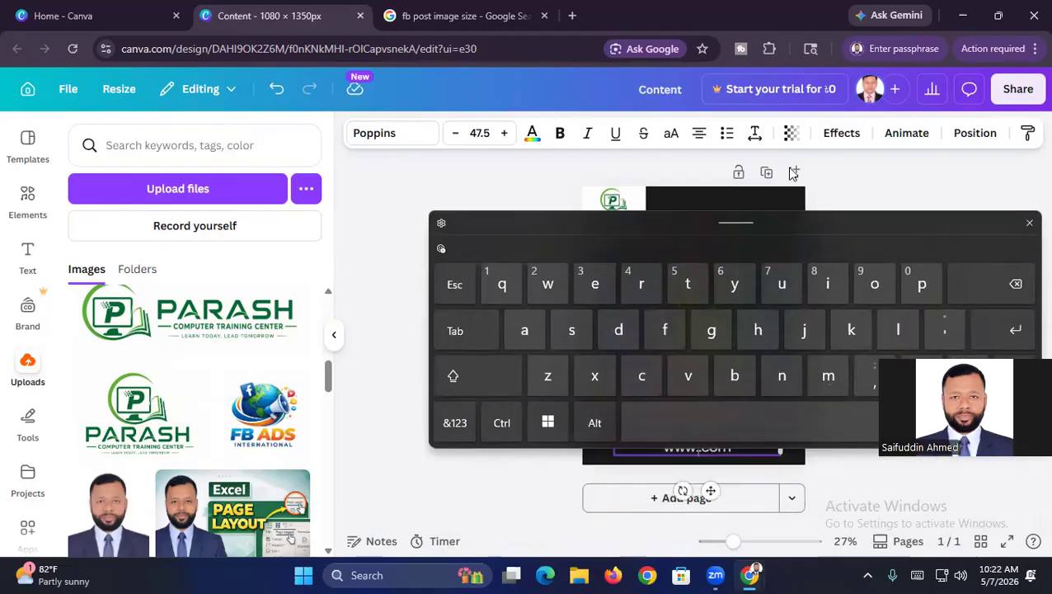
left_click_drag(794, 172, 789, 167)
left_click(922, 237)
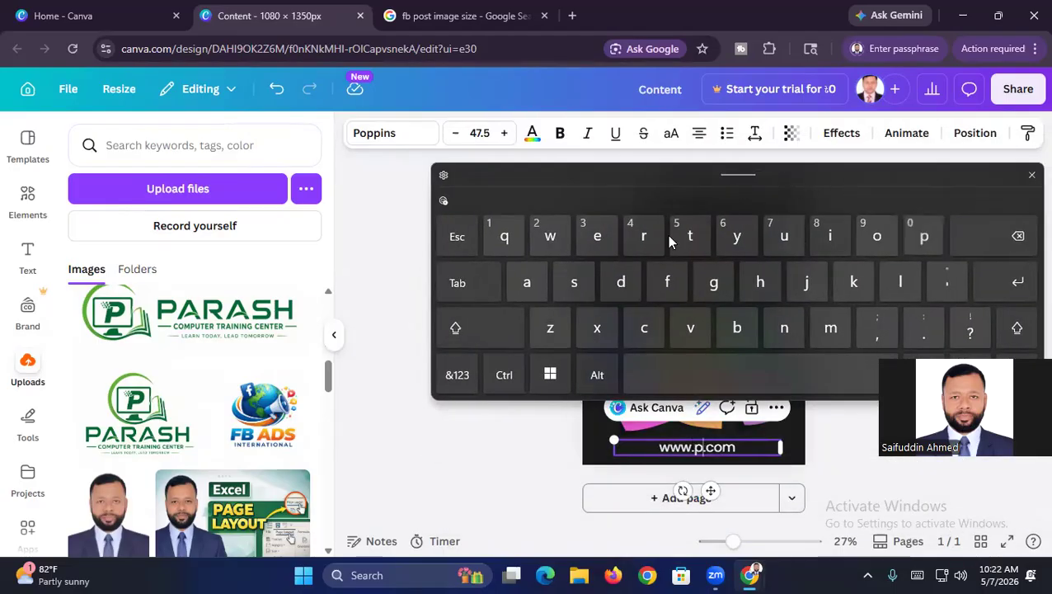
left_click(527, 282)
left_click(643, 236)
left_click(527, 282)
left_click(577, 282)
left_click(755, 282)
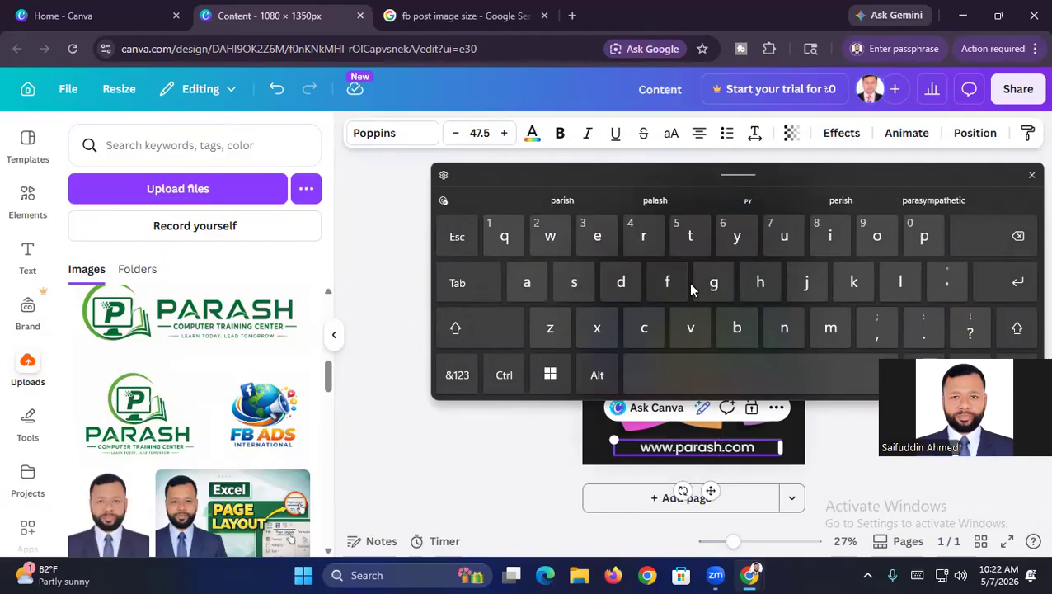
left_click(644, 329)
left_click(876, 237)
left_click(831, 328)
left_click(920, 238)
left_click(785, 238)
left_click(690, 236)
left_click(597, 236)
left_click(644, 237)
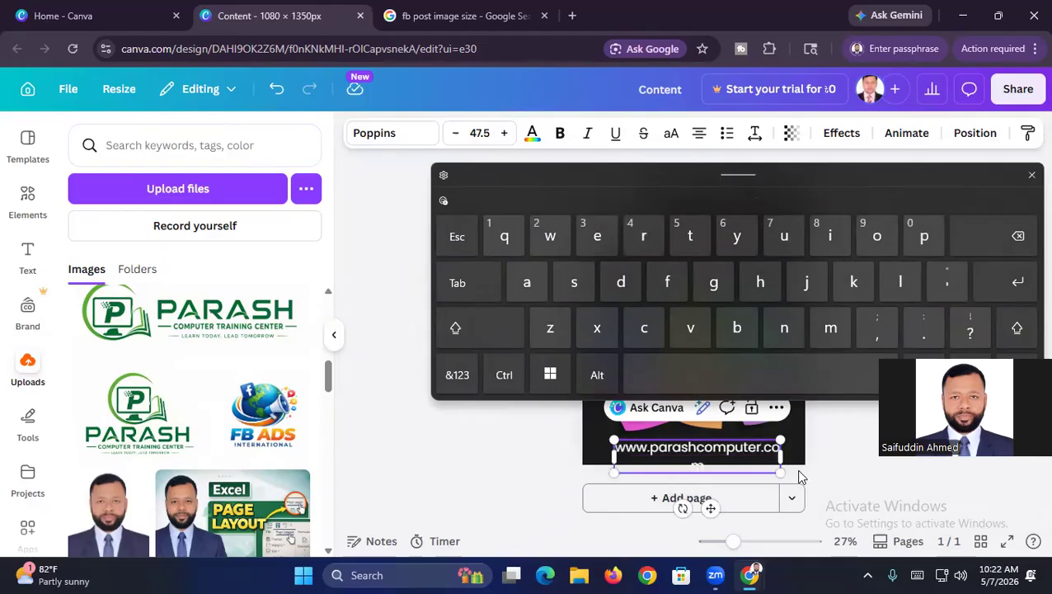
- Reduce the website address to font size 40.3 and widen its text box so the address fits on one line
left_click_drag(613, 440, 639, 444)
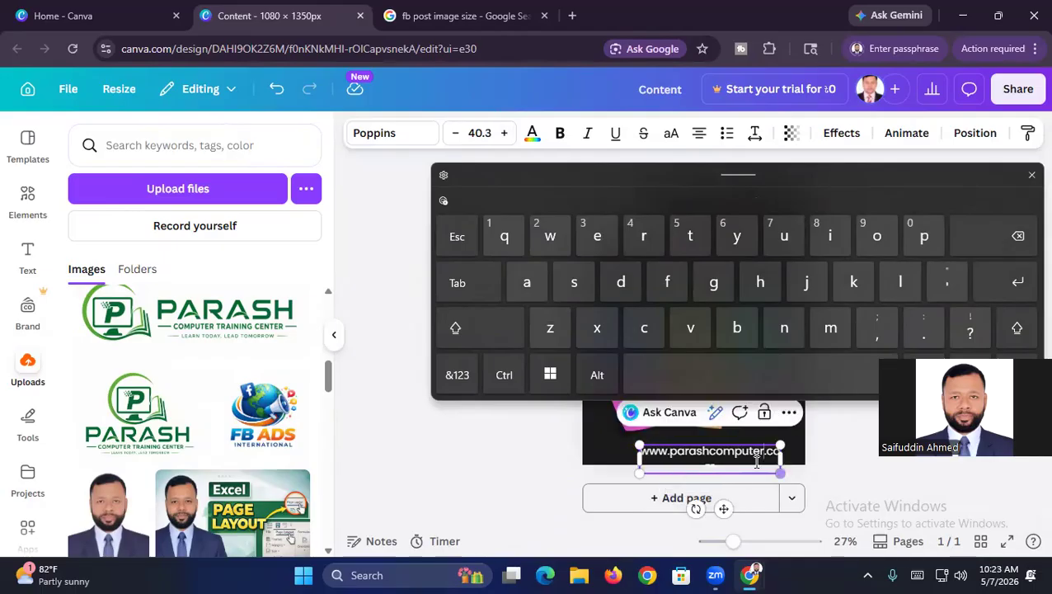
left_click(1031, 175)
left_click(840, 453)
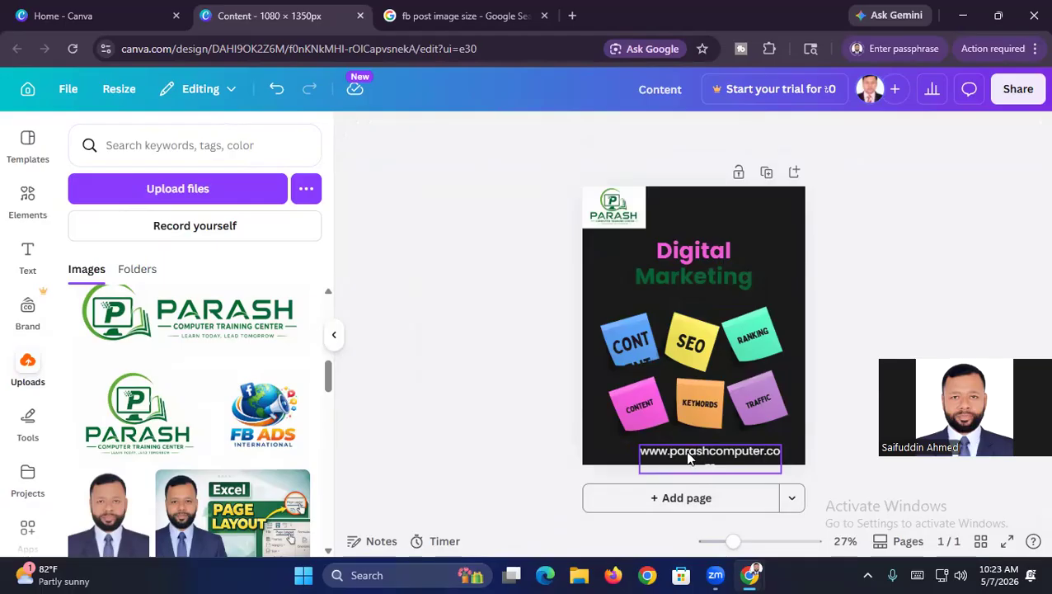
left_click(689, 459)
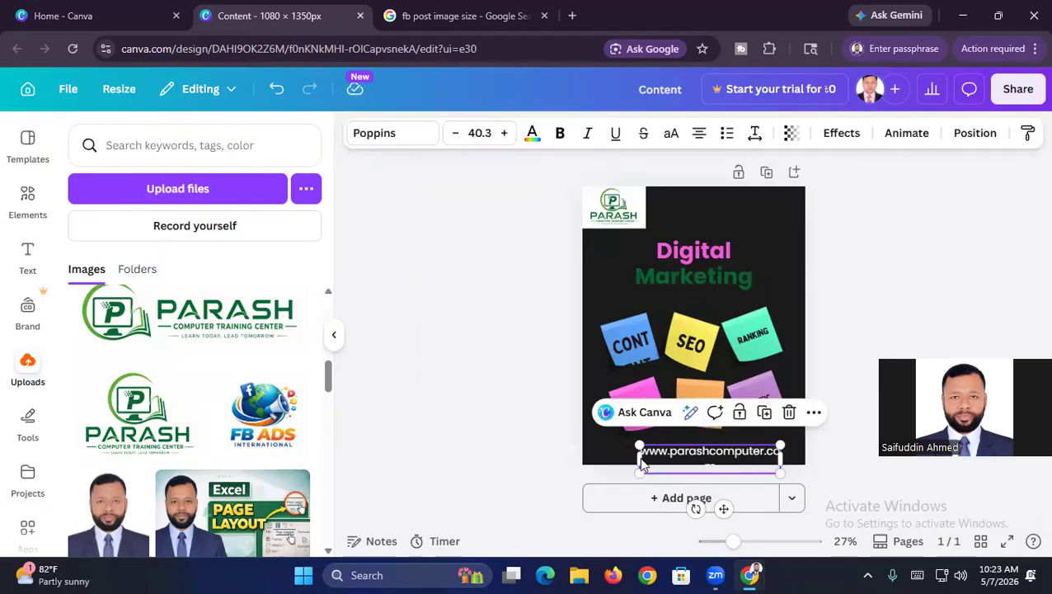
left_click_drag(639, 457, 614, 450)
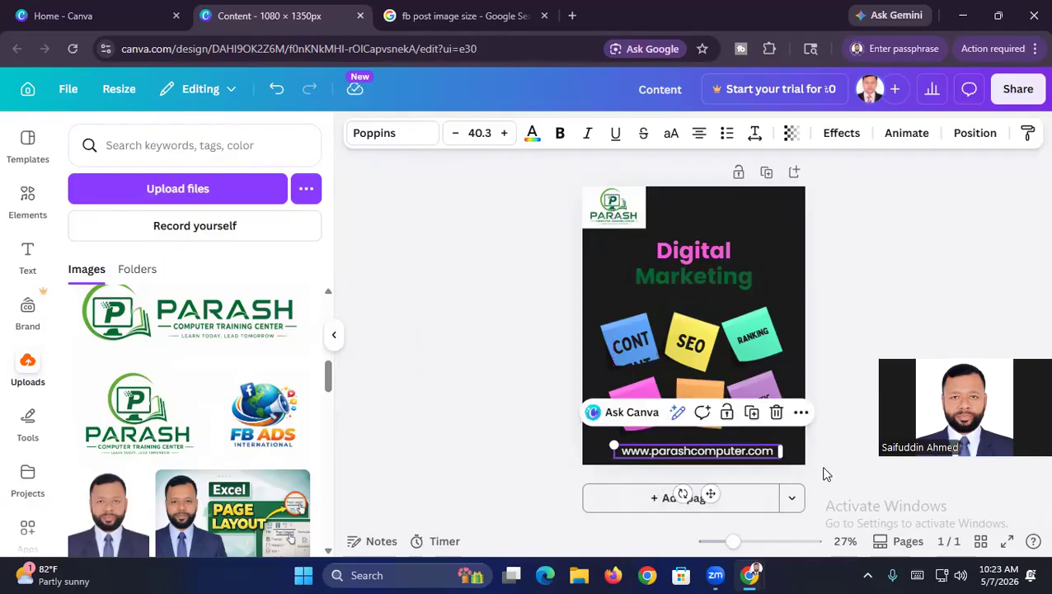
- Try the logo's green shades on the website address and settle on the mint green from the sticky-note photo colors
left_click(532, 135)
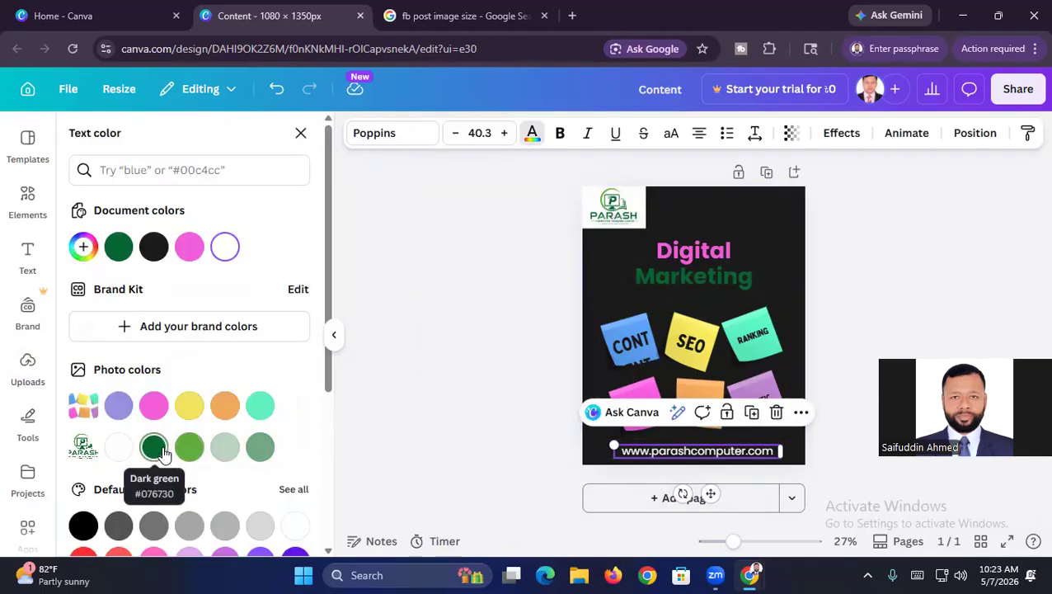
mouse_move(327, 381)
left_mouse_down()
mouse_move(330, 422)
mouse_move(327, 398)
left_mouse_up()
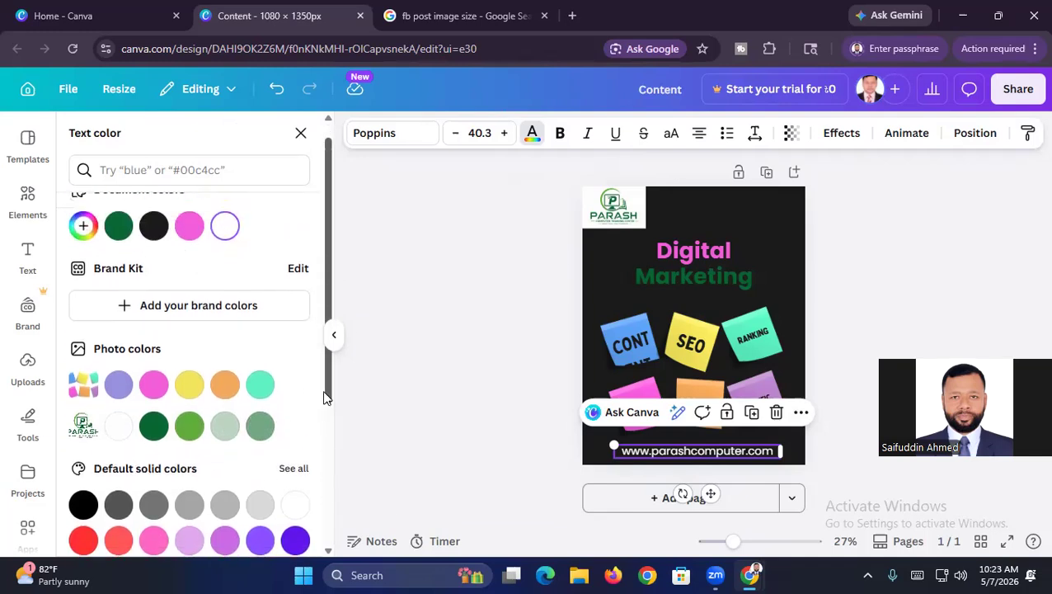
left_click(152, 434)
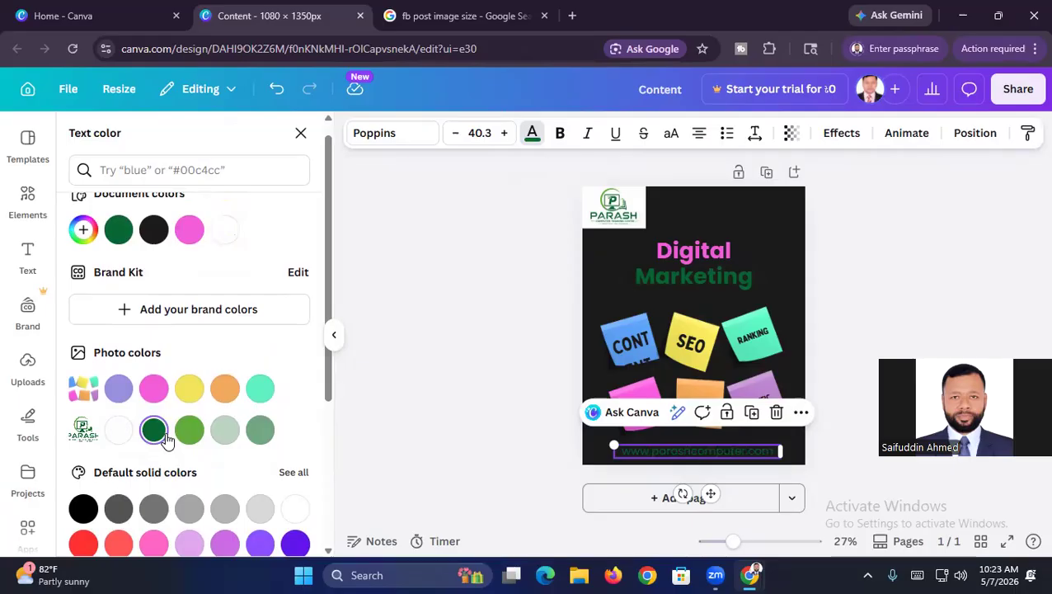
left_click(188, 431)
left_click(223, 432)
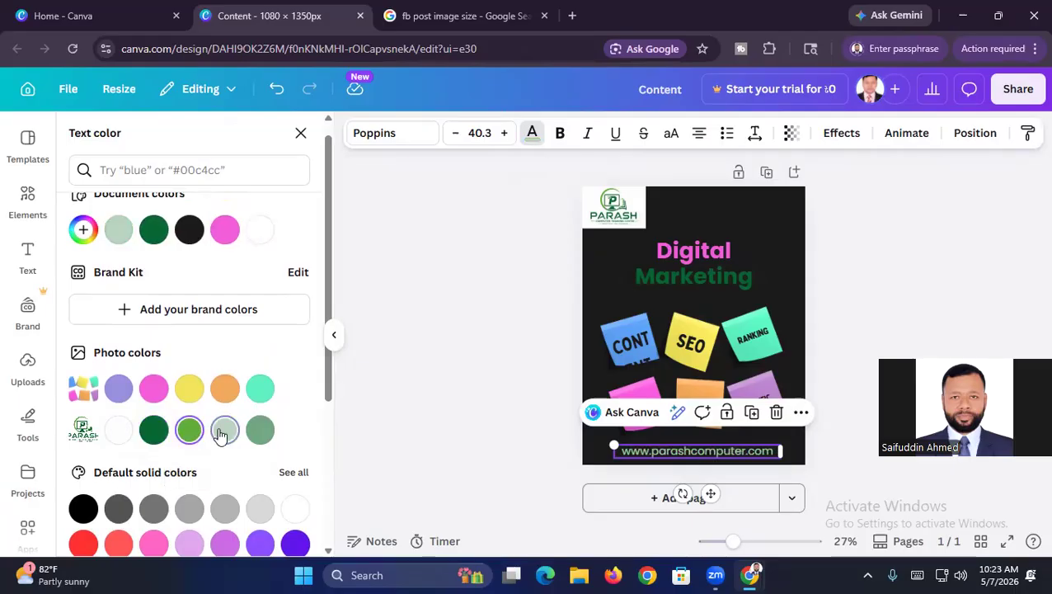
left_click(259, 430)
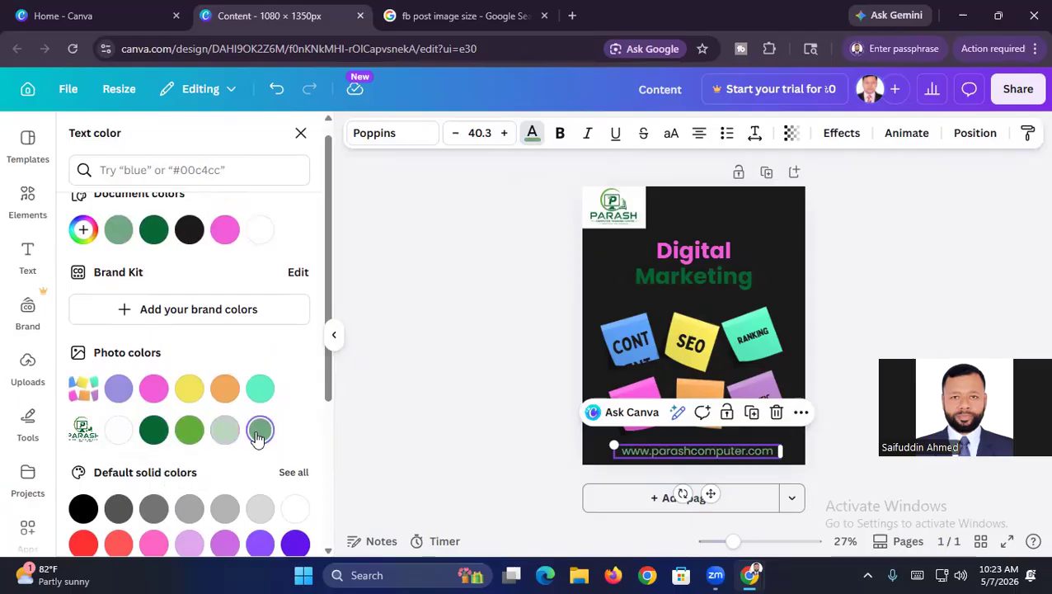
left_click(260, 390)
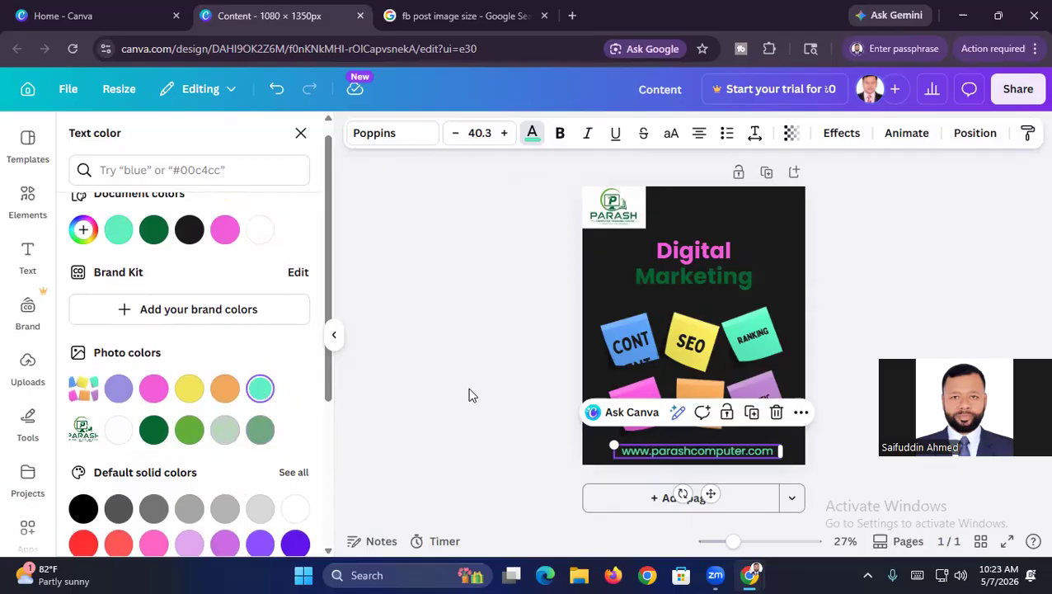
left_click(468, 389)
left_click(819, 446)
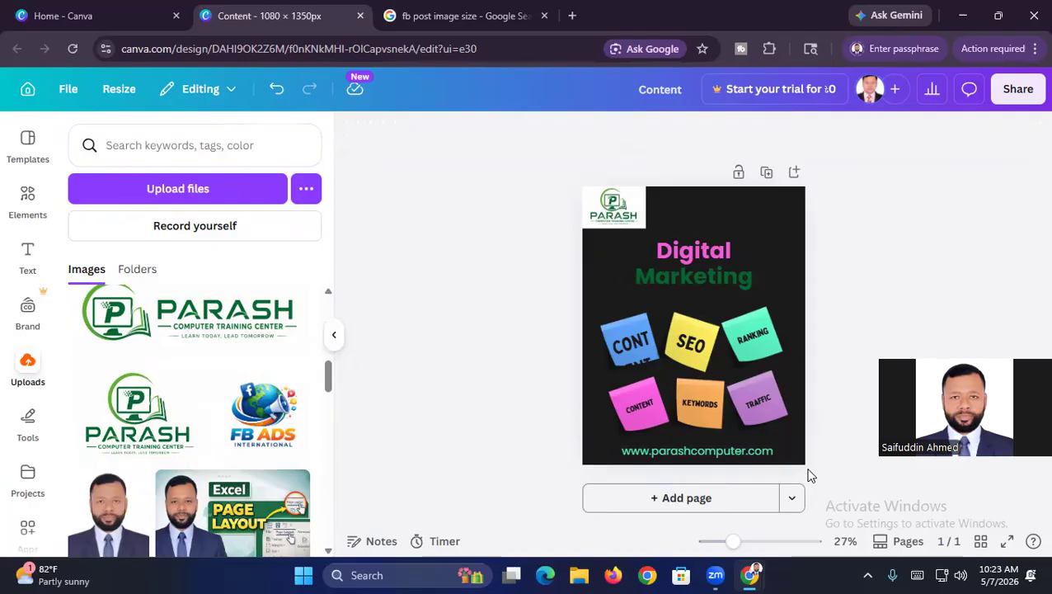
- Move the Parash logo slightly inward from the poster's upper-left corner to leave a margin around it
left_click(621, 208)
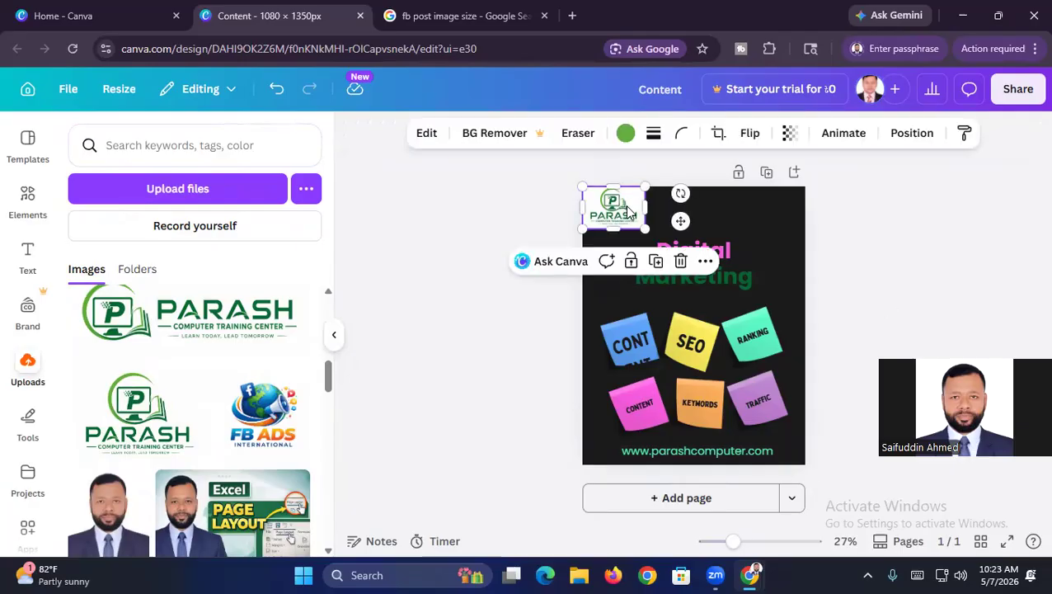
mouse_move(624, 208)
left_mouse_down()
mouse_move(674, 208)
mouse_move(651, 210)
mouse_move(629, 239)
mouse_move(631, 215)
left_mouse_up()
left_click(845, 305)
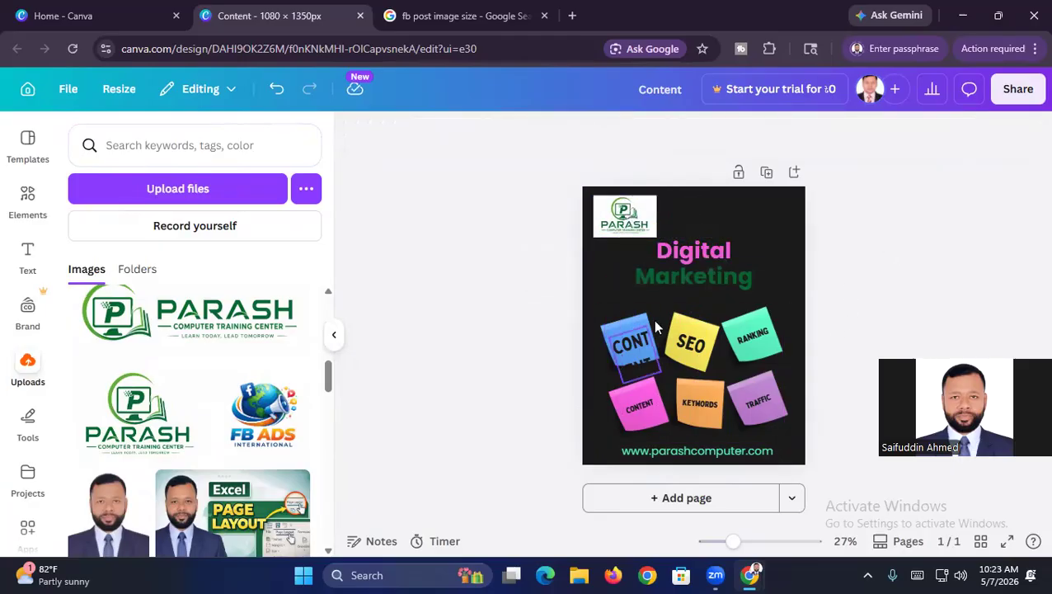
left_click(775, 235)
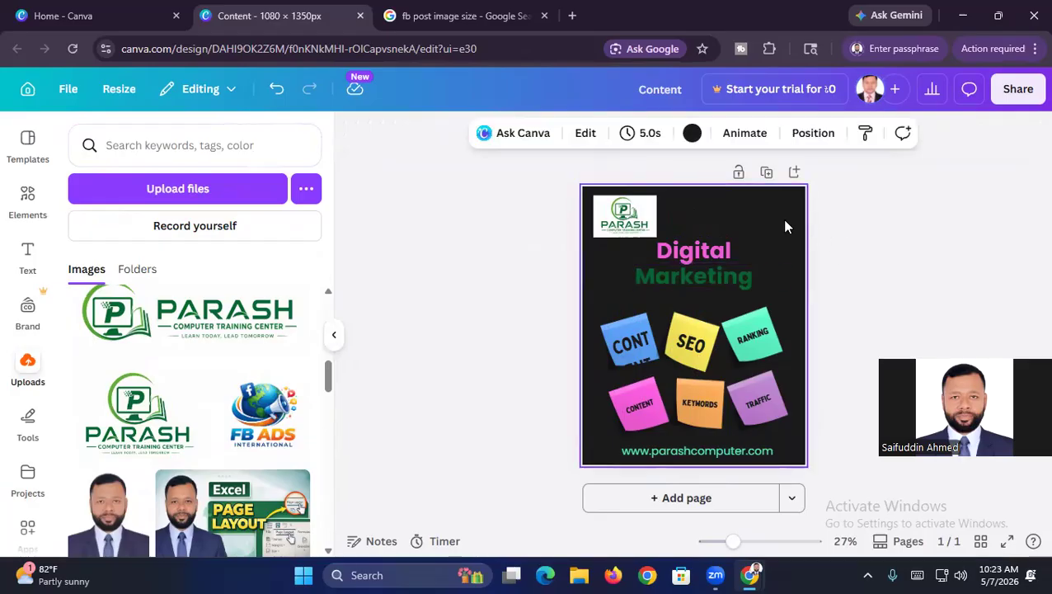
left_click(624, 227)
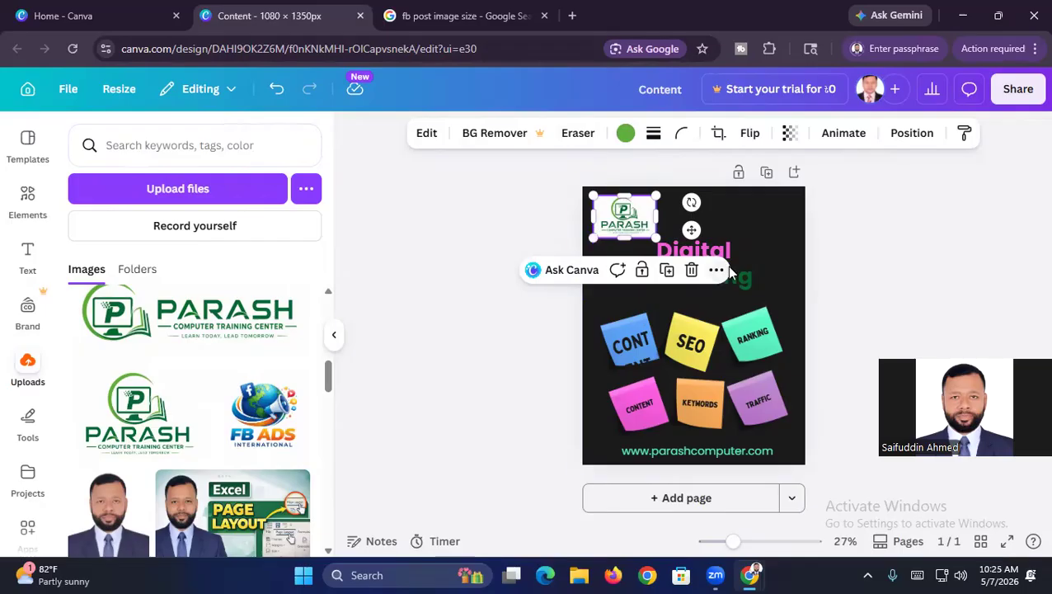
left_click(770, 217)
left_click(859, 233)
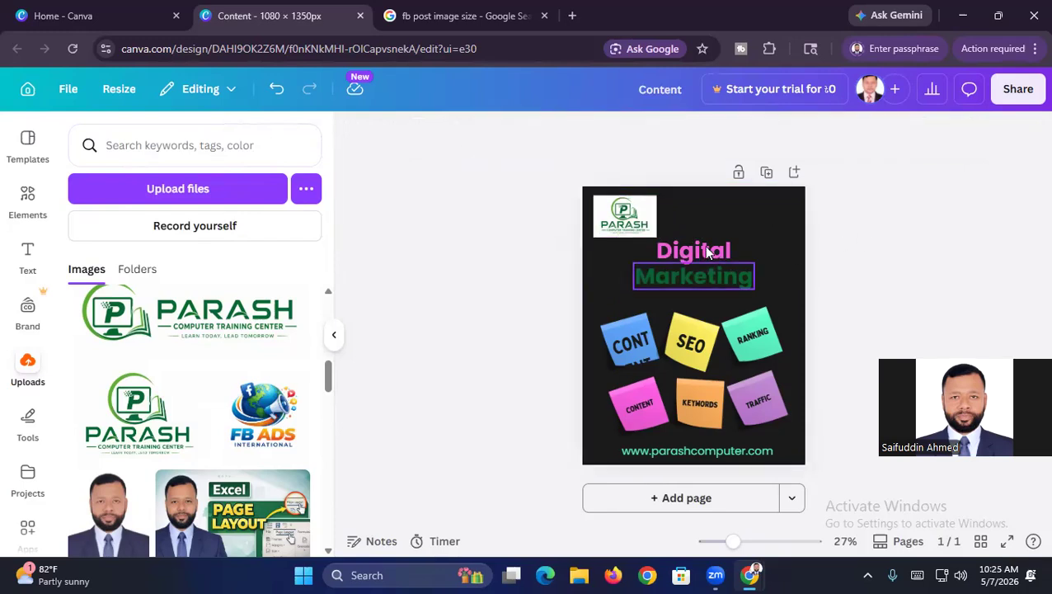
- Change the poster's background to the red-to-orange default gradient, after trying the red-to-purple one
left_click(762, 222)
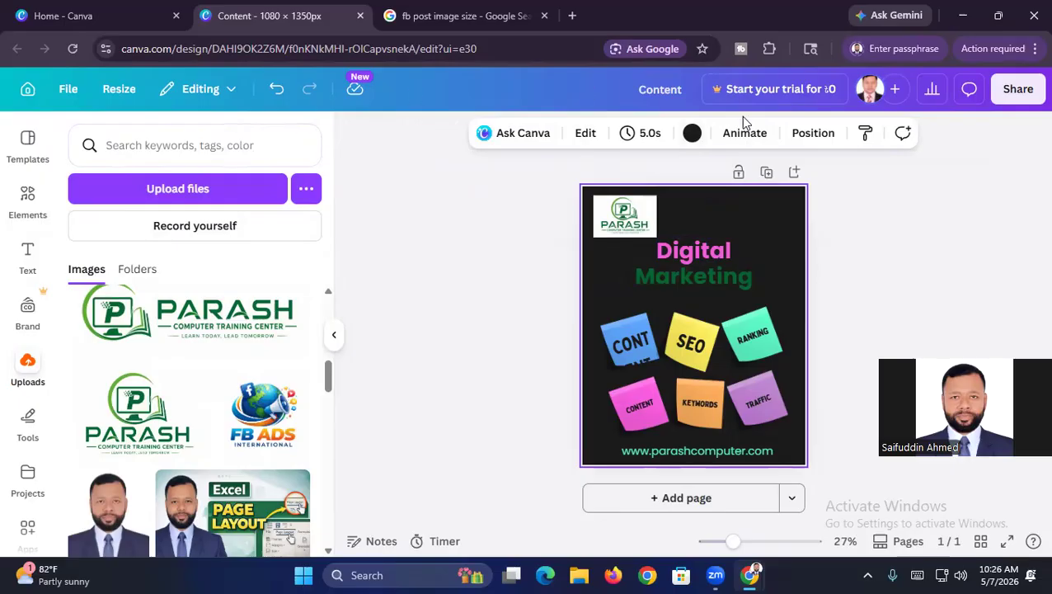
left_click(693, 134)
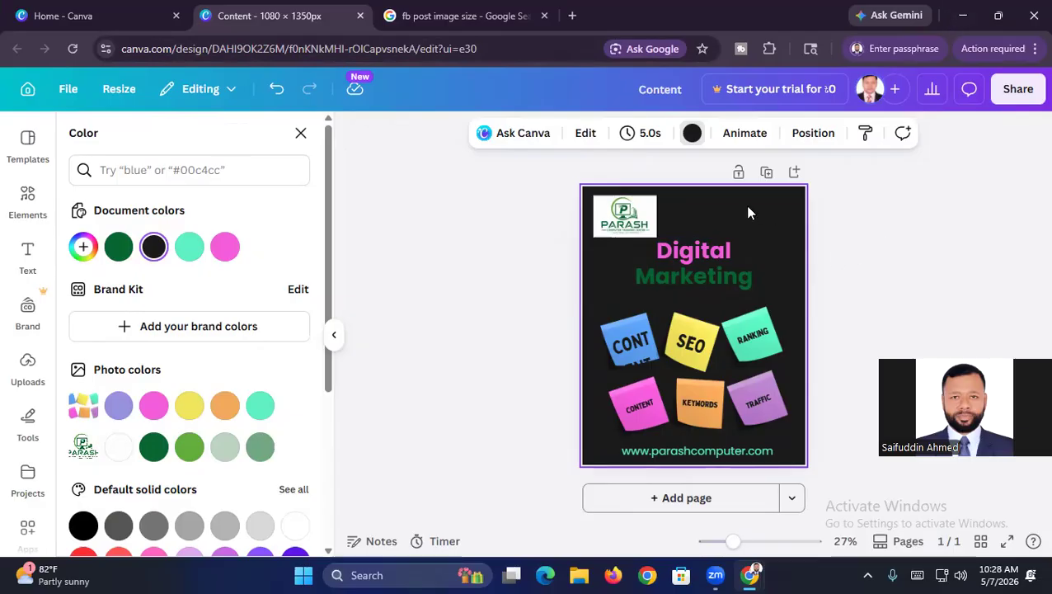
left_click(691, 132)
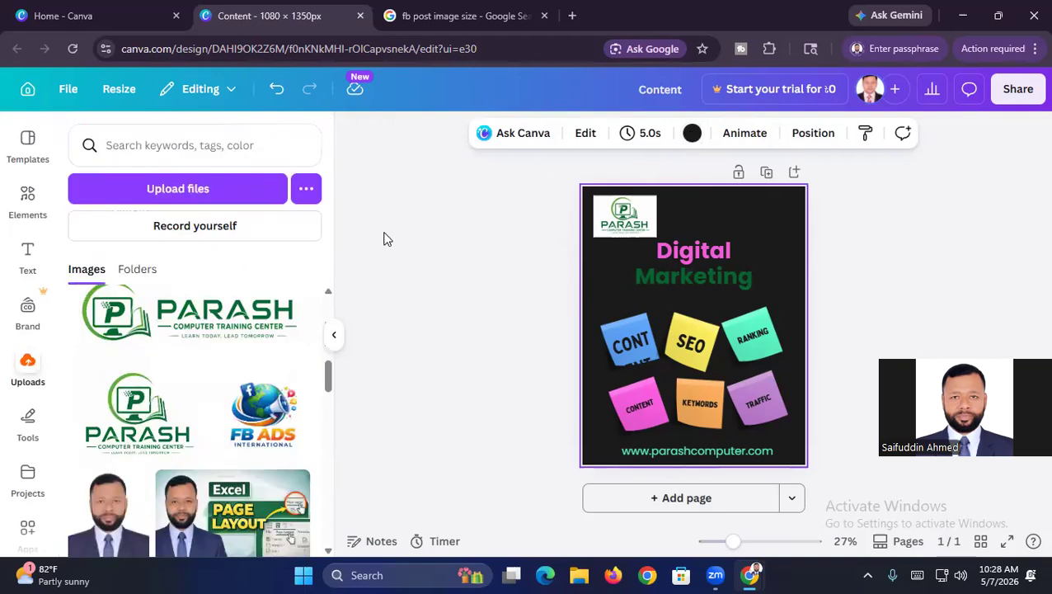
left_click(692, 133)
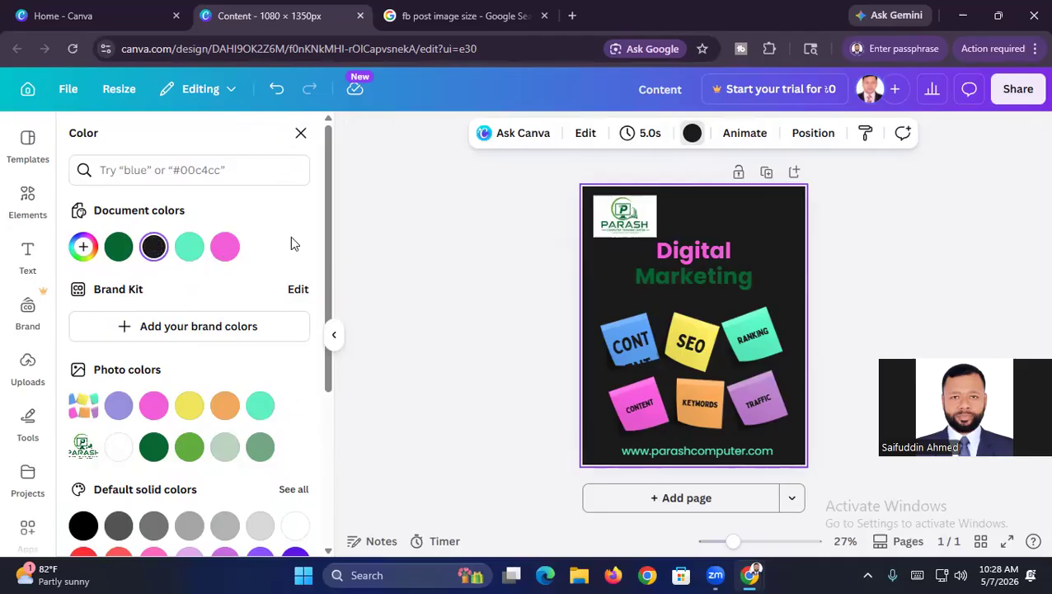
left_click_drag(327, 320, 328, 486)
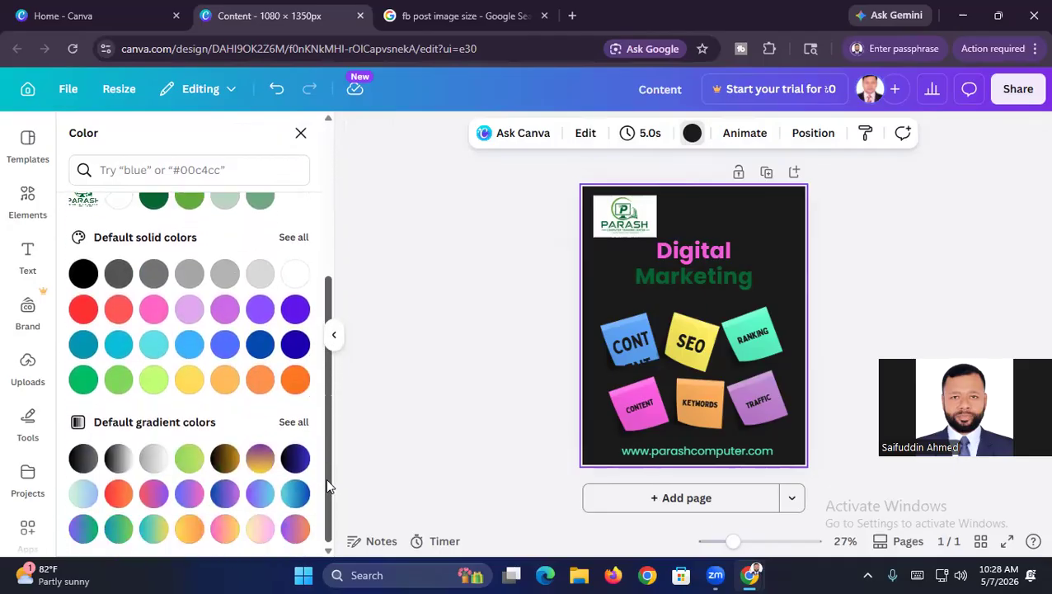
left_click(154, 494)
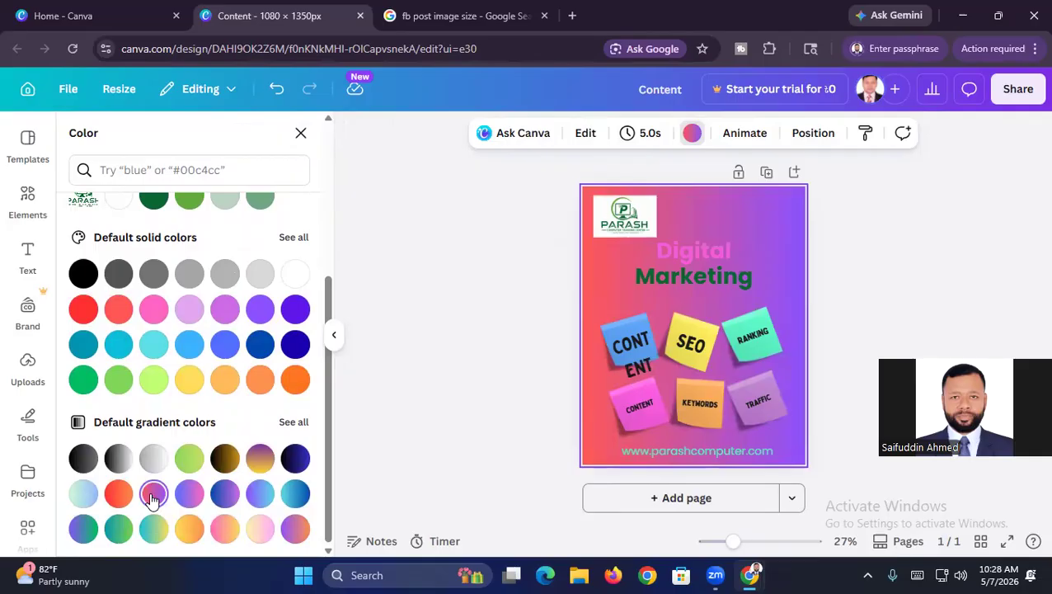
left_click(118, 494)
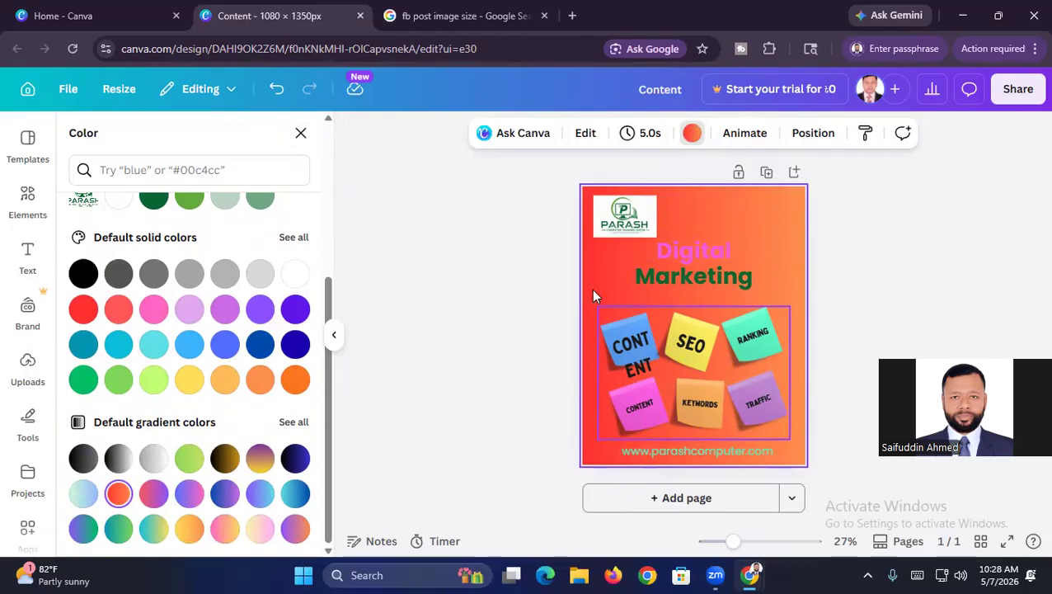
left_click(870, 287)
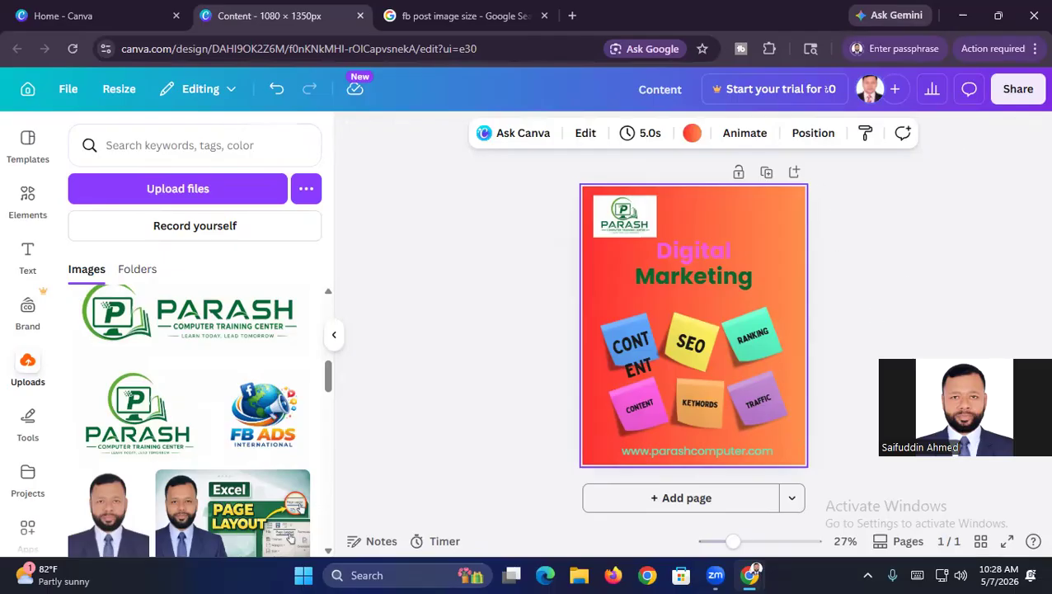
- Download the finished design as a PNG at size 1 (1,080 × 1,350 px)
left_click(1018, 90)
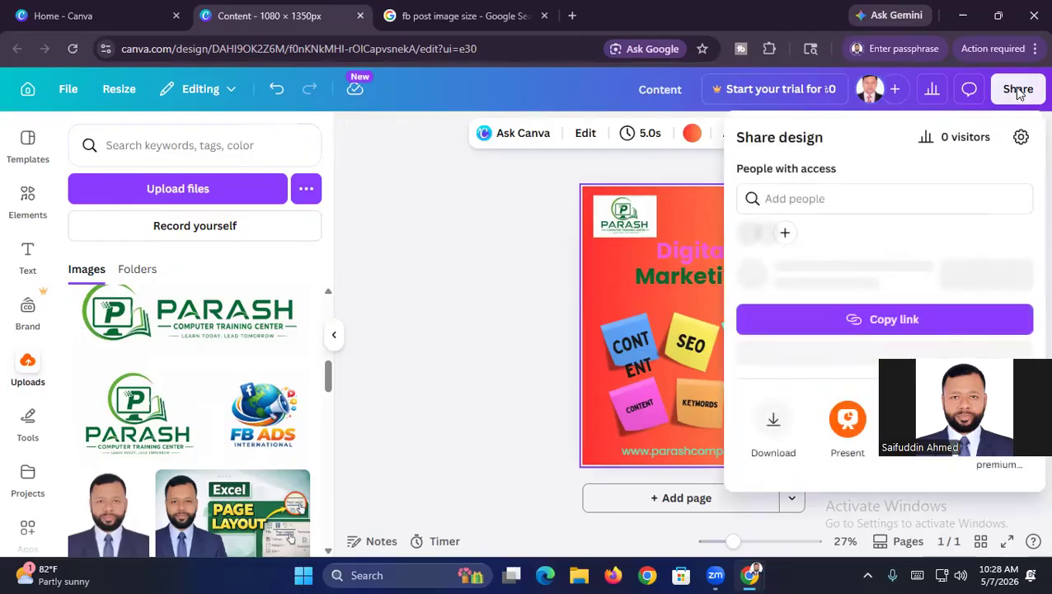
left_click(774, 452)
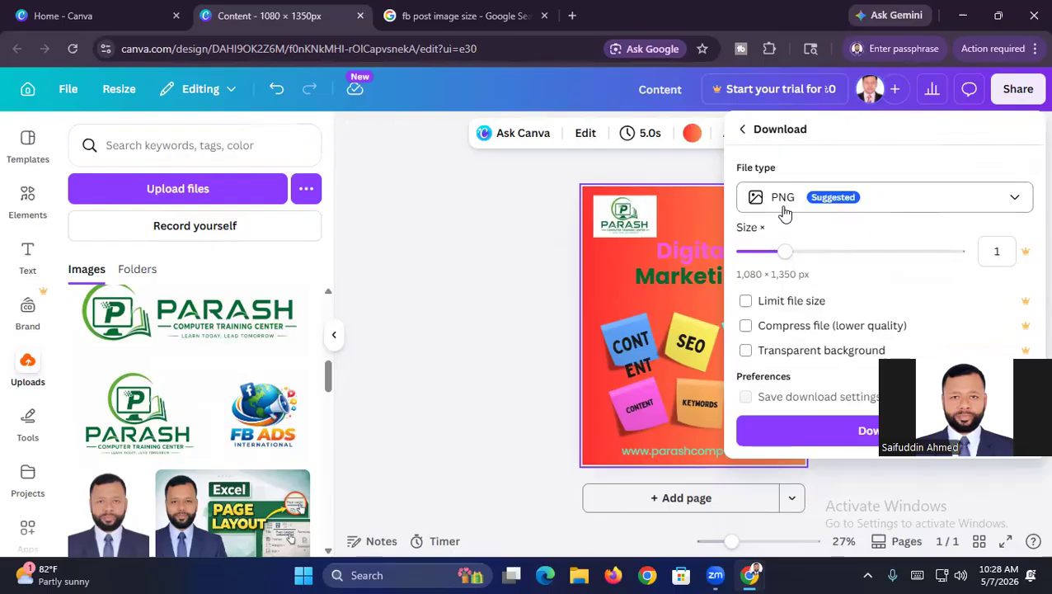
left_click(1015, 200)
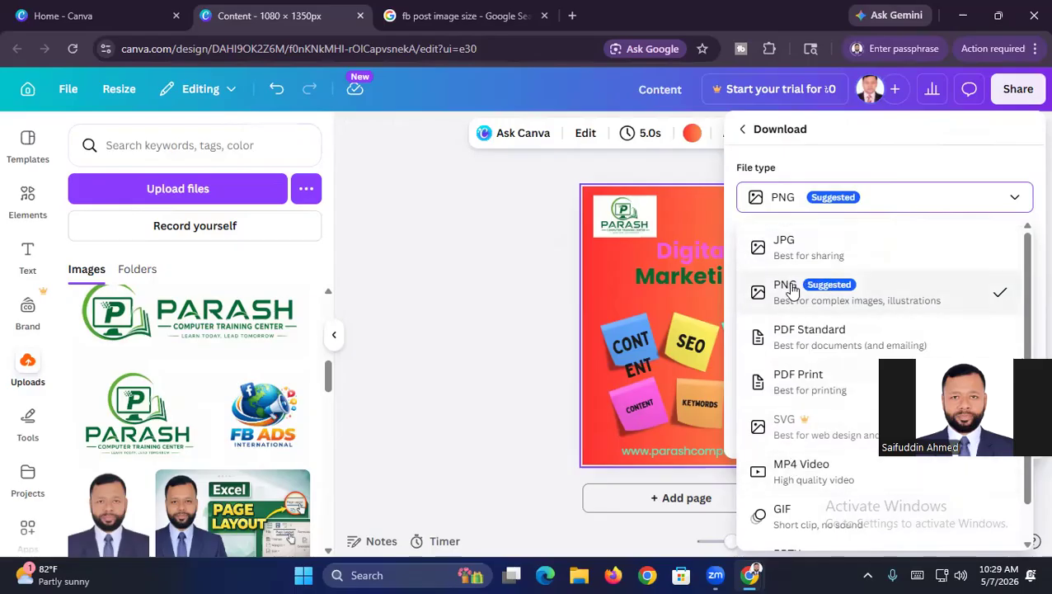
left_click(901, 165)
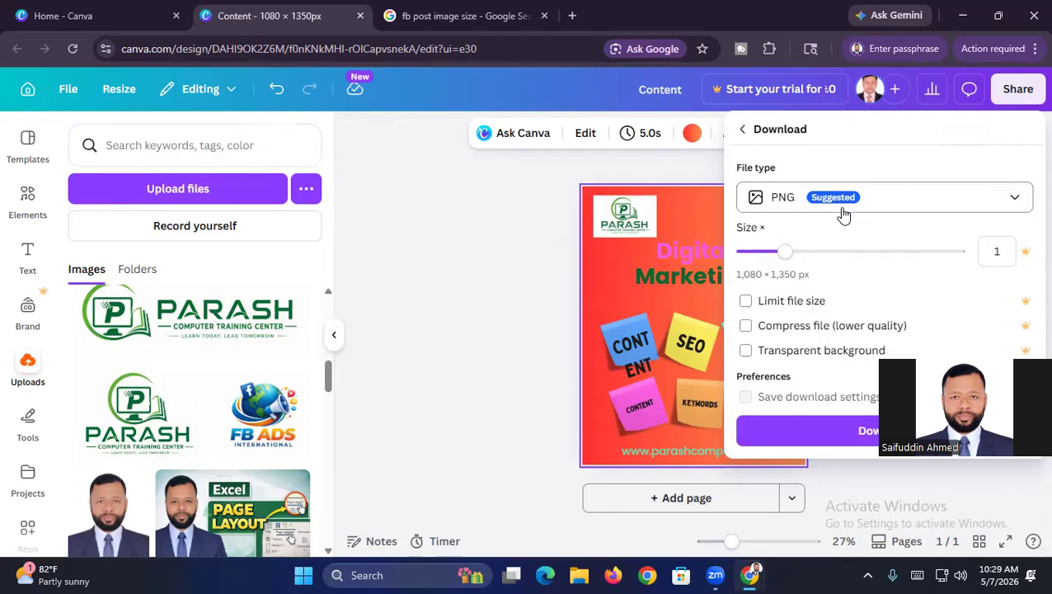
left_click(865, 430)
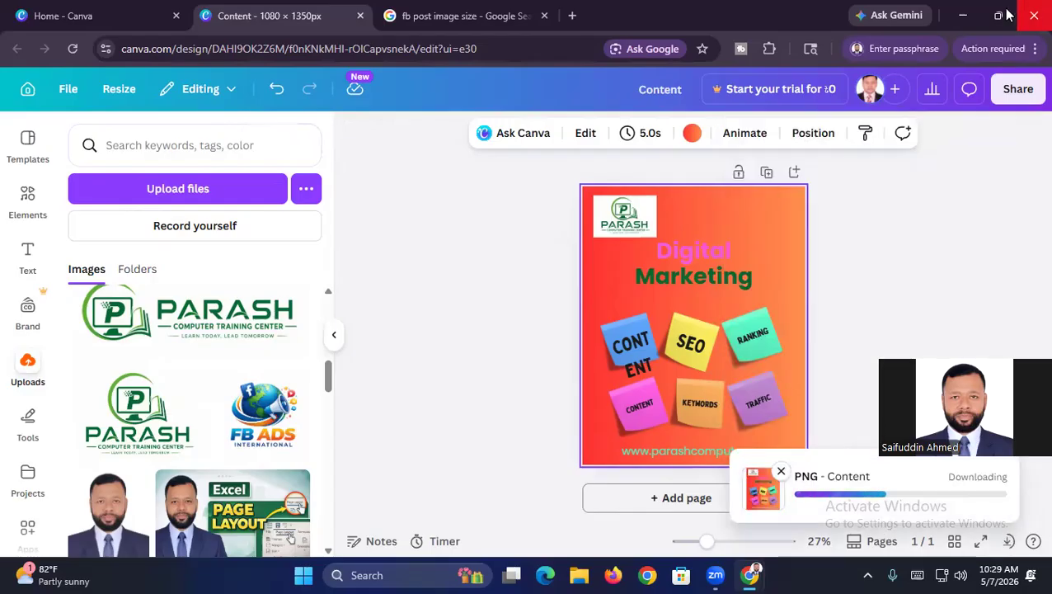
- Open Content.png from the Downloads folder in File Explorer to check the exported poster, and close the viewer and folder
left_click(960, 17)
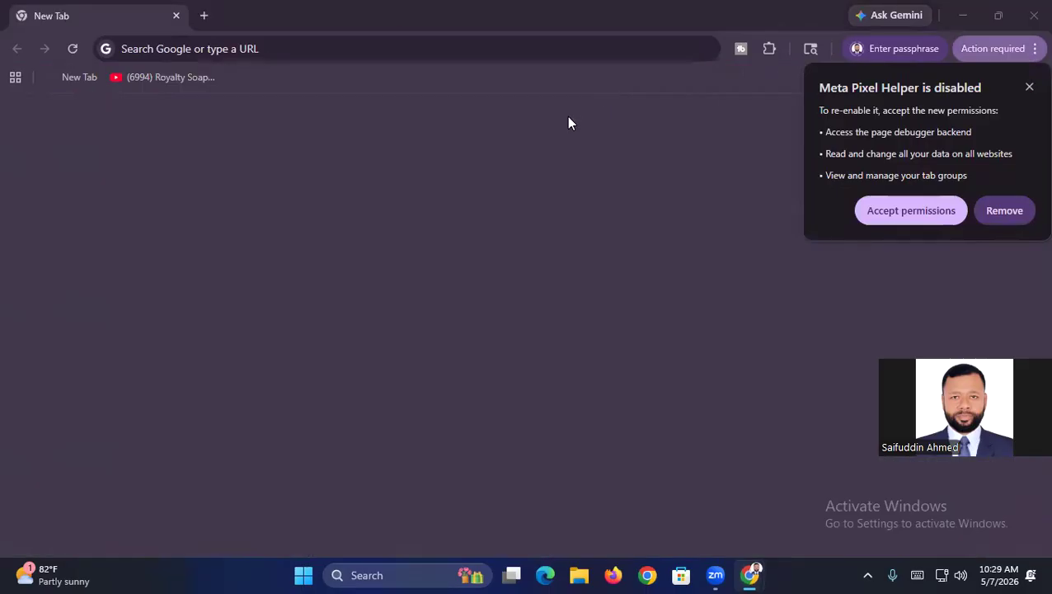
left_click(962, 15)
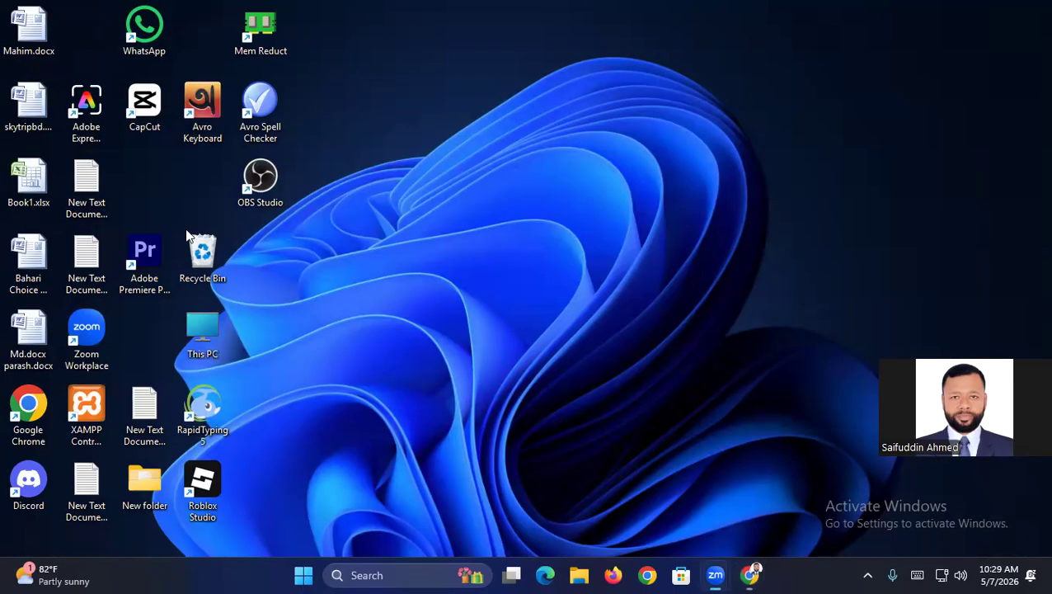
double_click(197, 328)
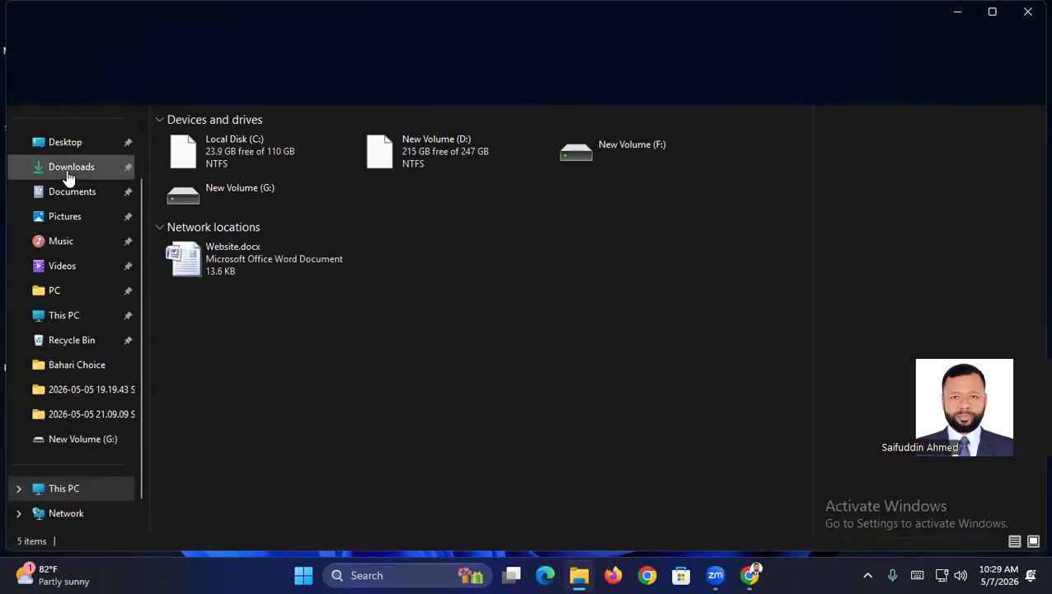
left_click(70, 174)
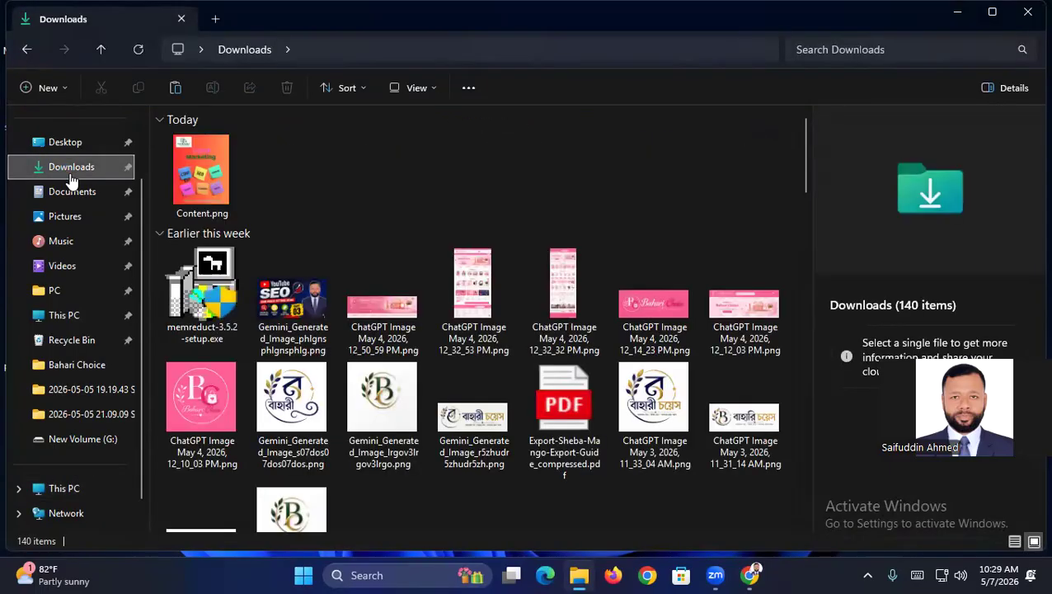
left_click(213, 211)
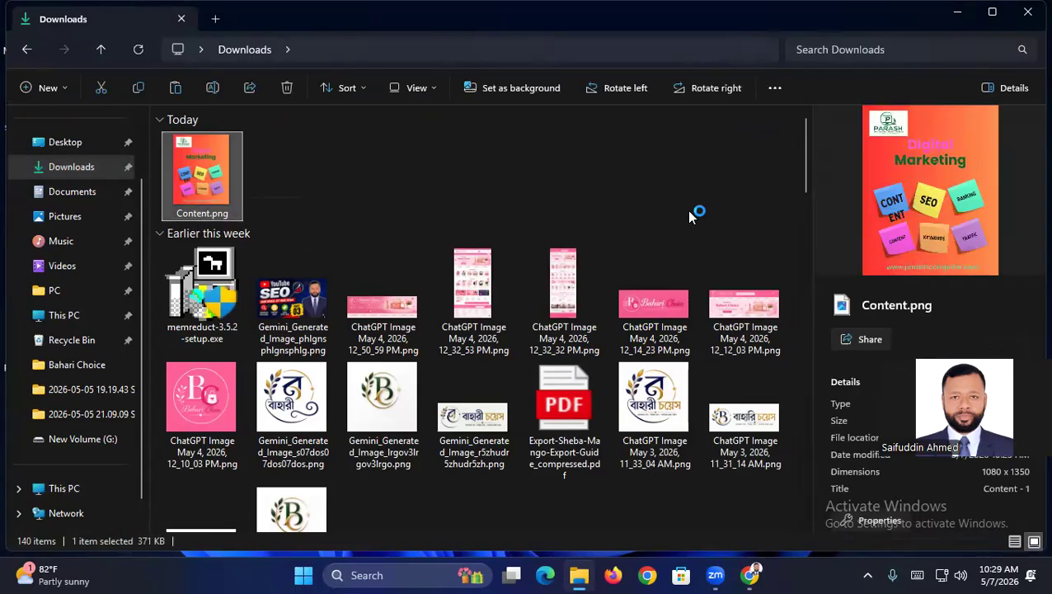
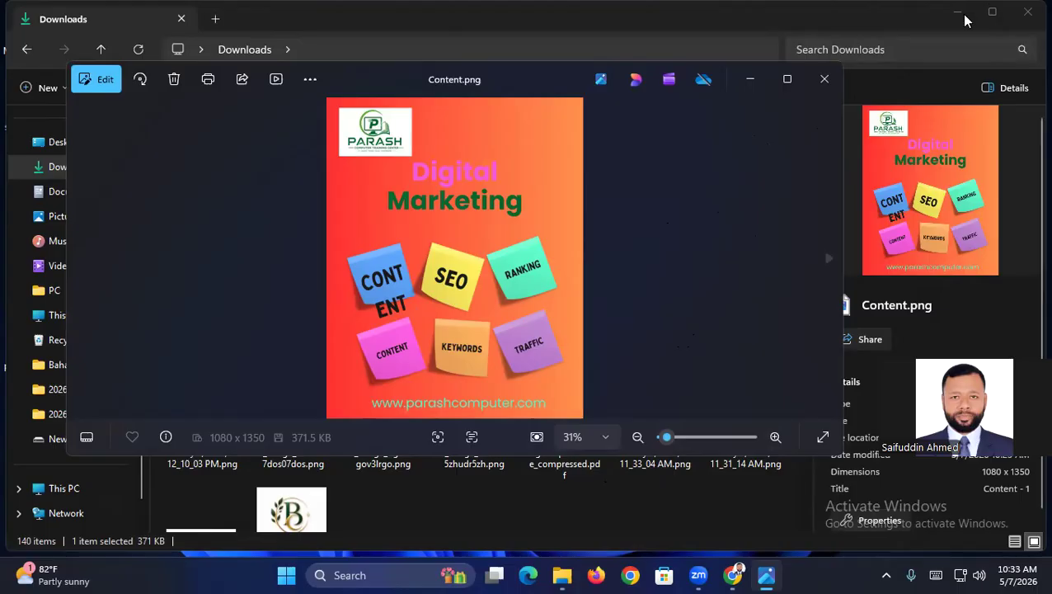
left_click(825, 80)
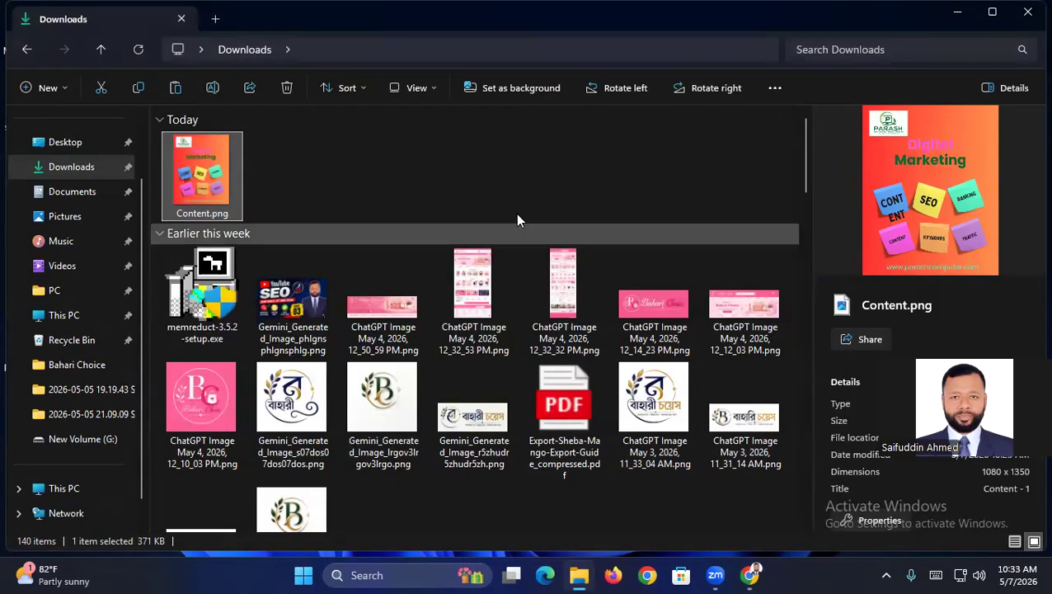
left_click(1028, 18)
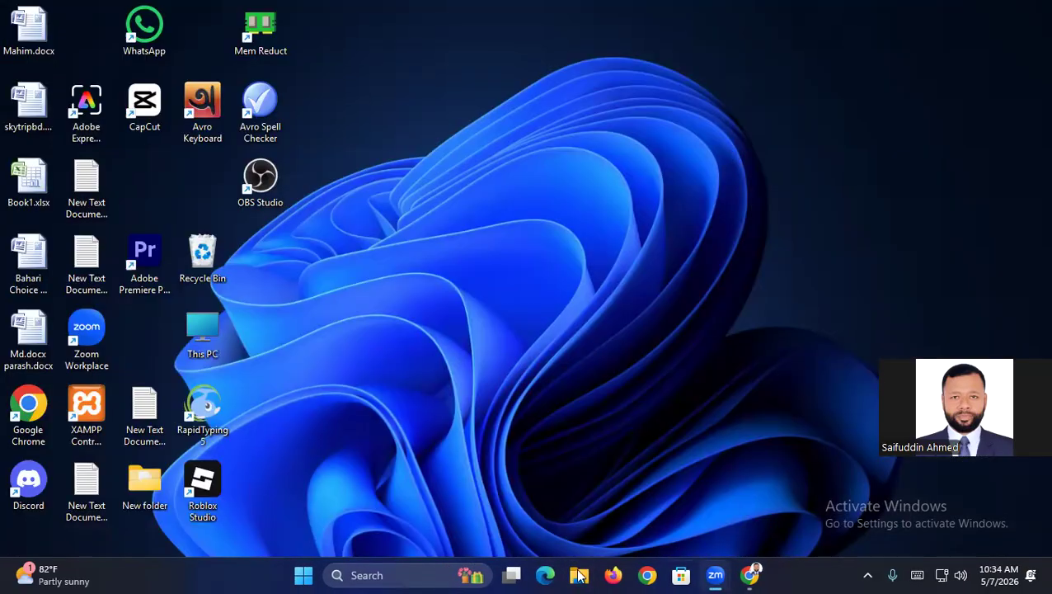
- Switch back to the Chrome window with the new tab page and dismiss the Meta Pixel Helper notice
left_click(753, 576)
left_click(682, 504)
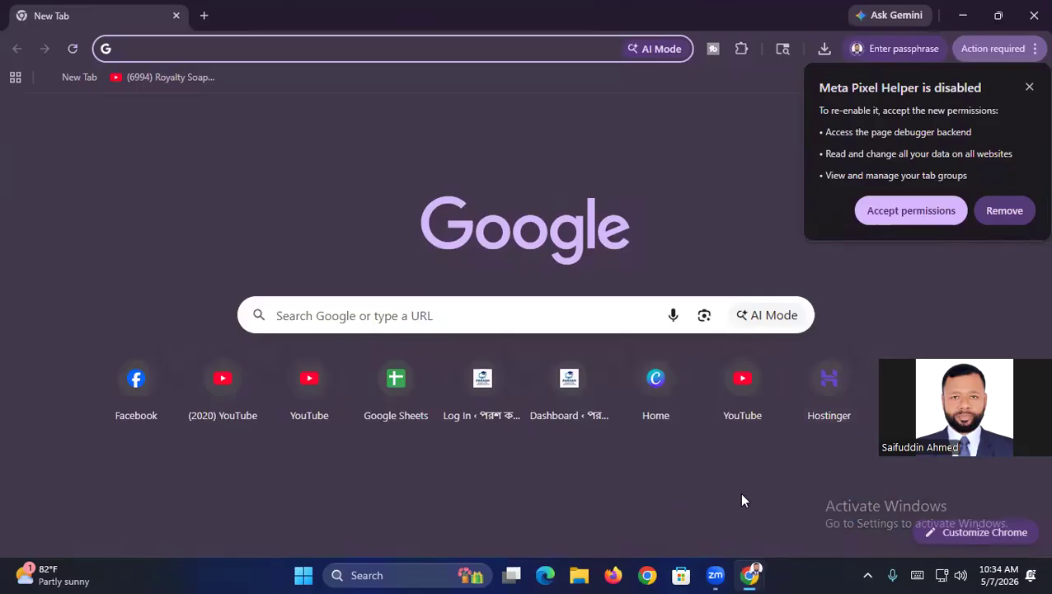
left_click(1029, 87)
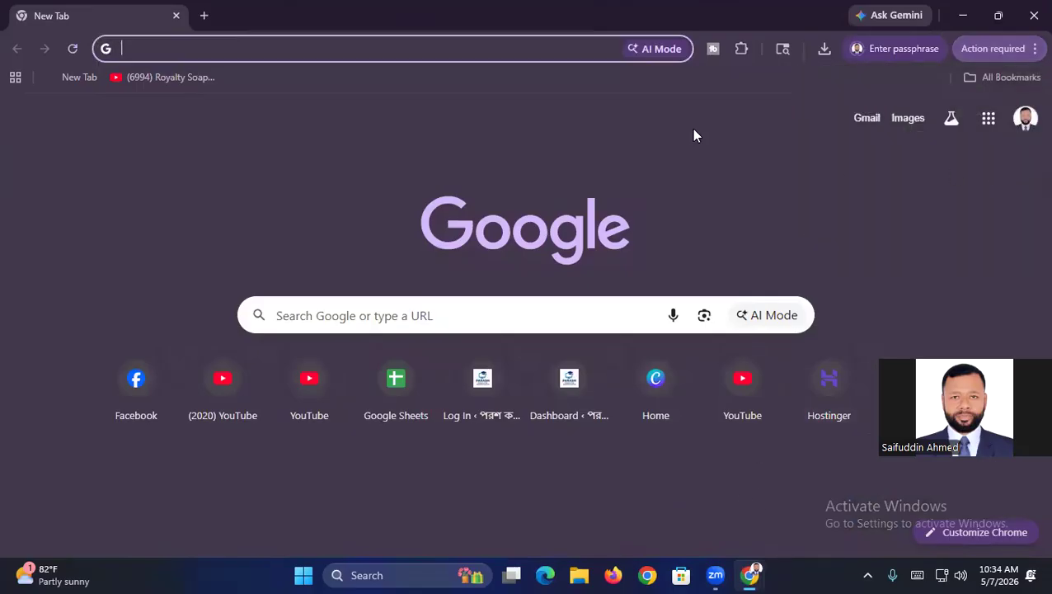
- Search Google for "fb page banner size" and read the recommended Facebook cover dimensions
left_click(192, 48)
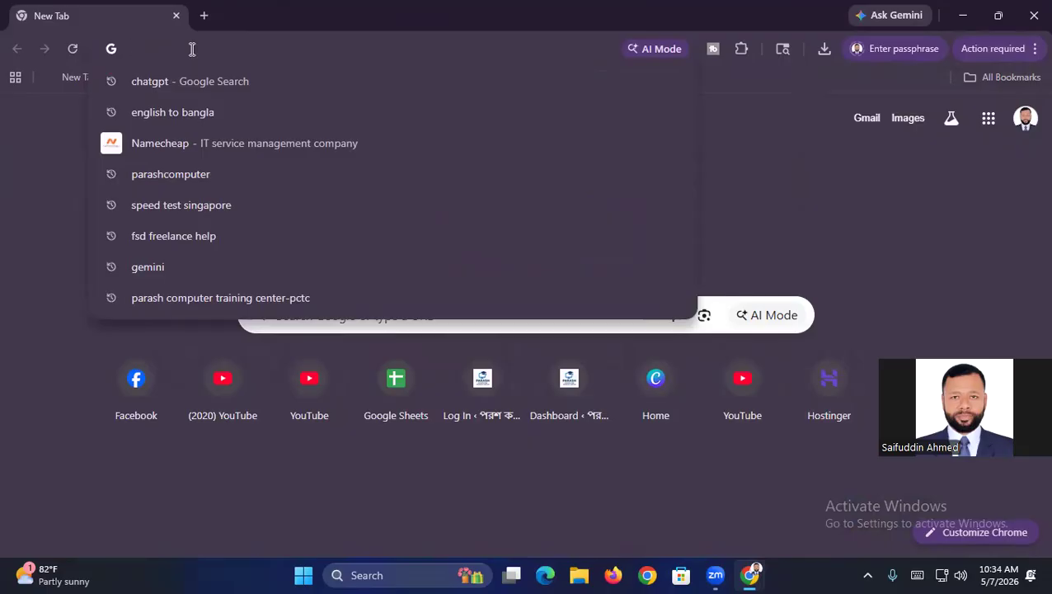
left_click(916, 575)
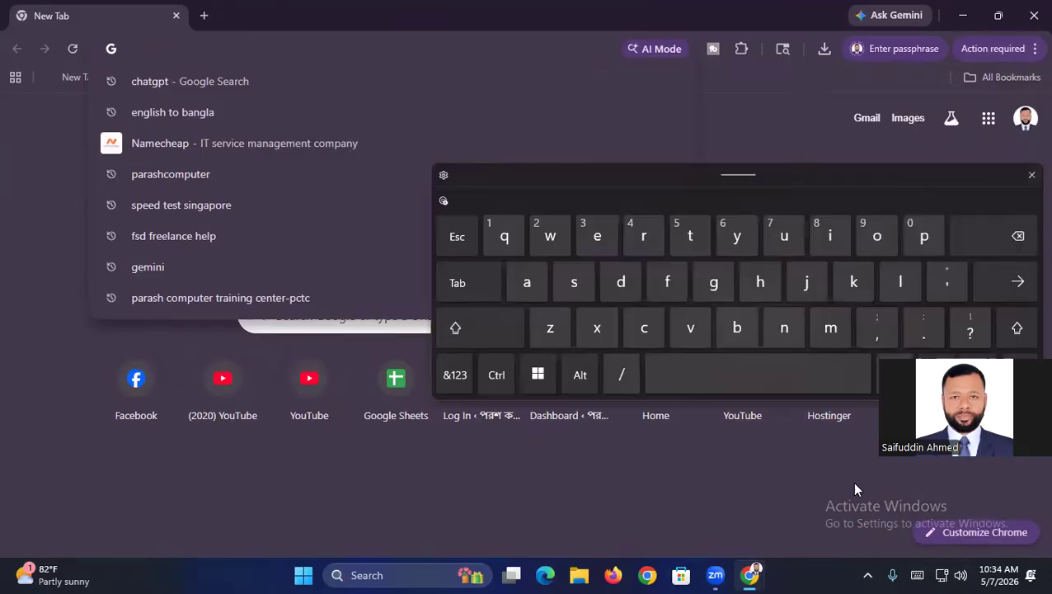
left_click(666, 281)
left_click(730, 328)
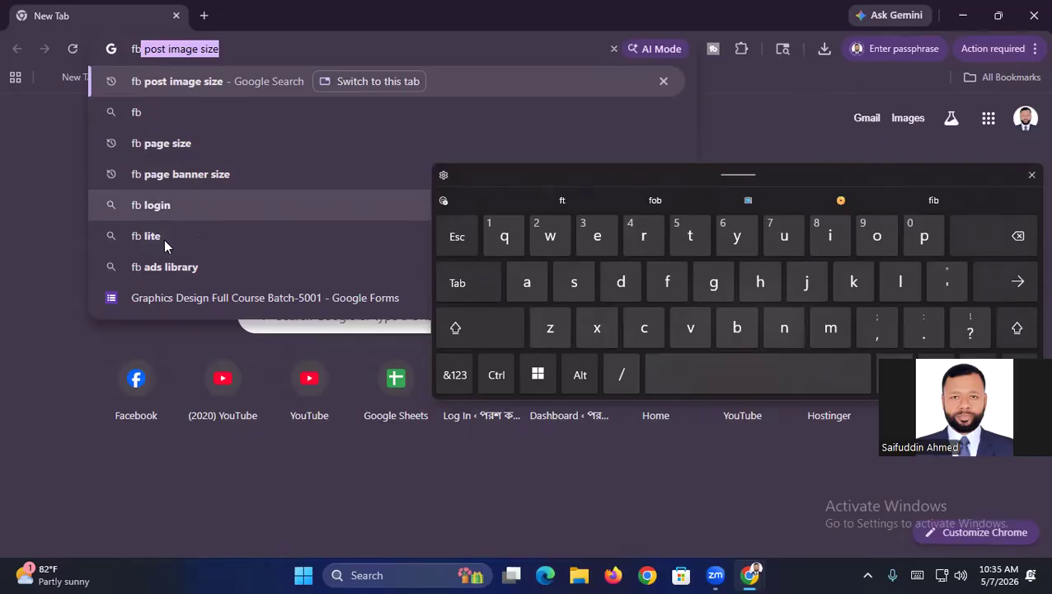
left_click(183, 174)
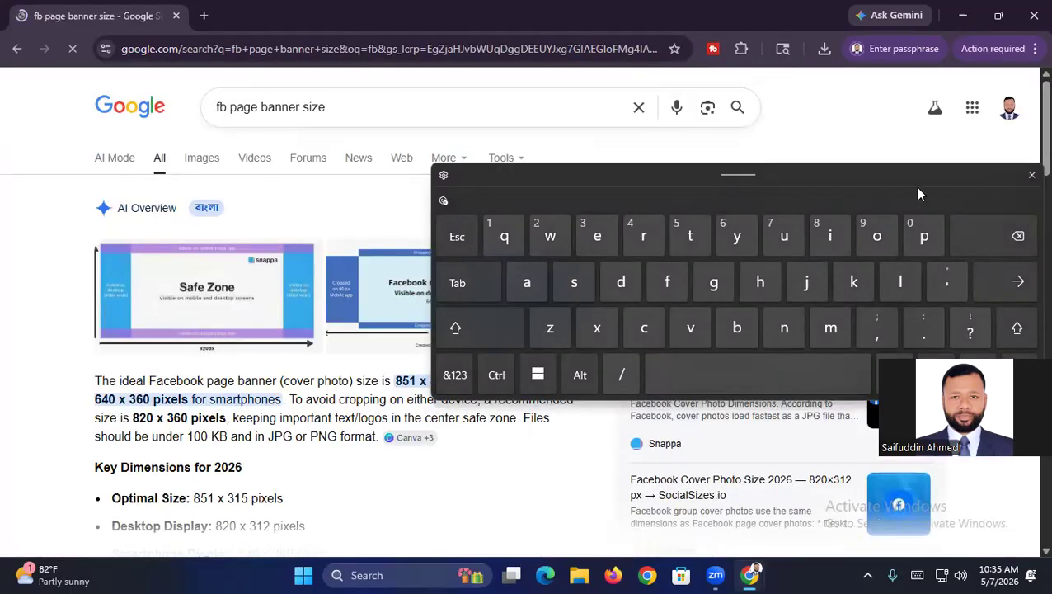
left_click(1031, 177)
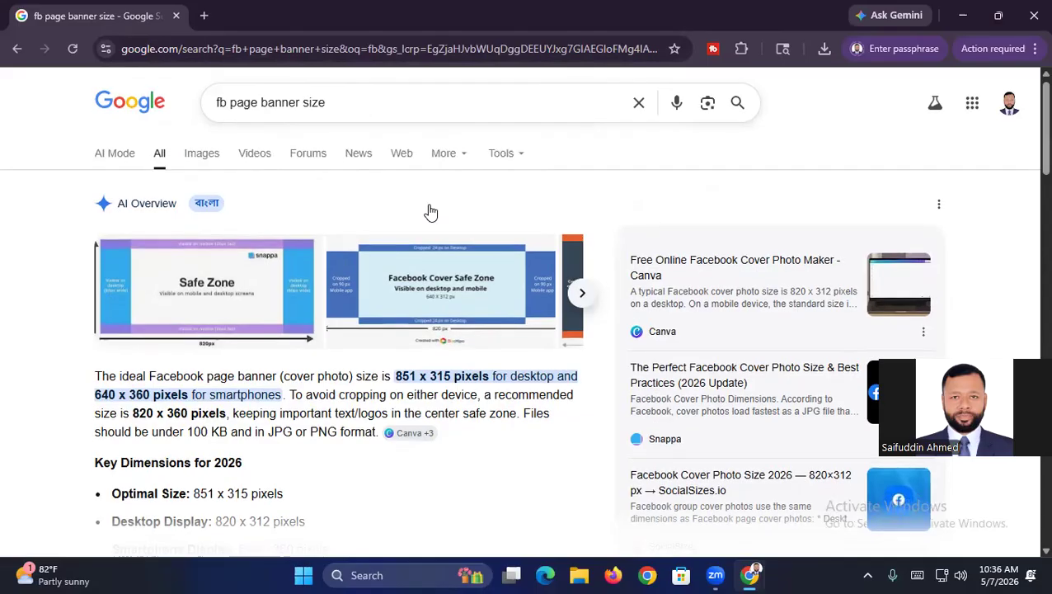
scroll(429, 212, "down", 1)
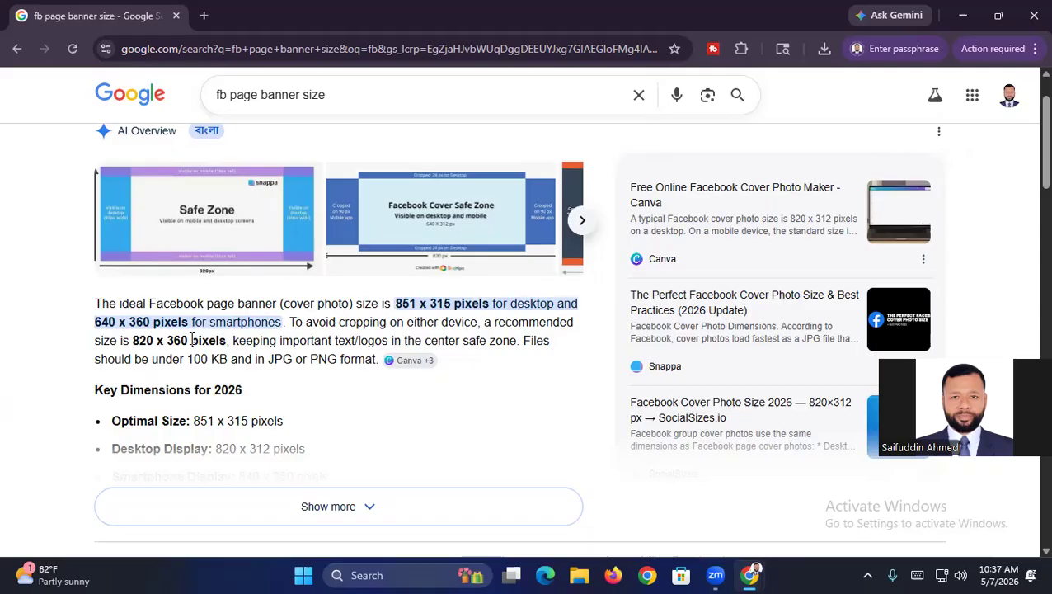
- Switch to the Chrome window with the Canva design, return to the Canva home page and start a custom-size design
left_click(204, 15)
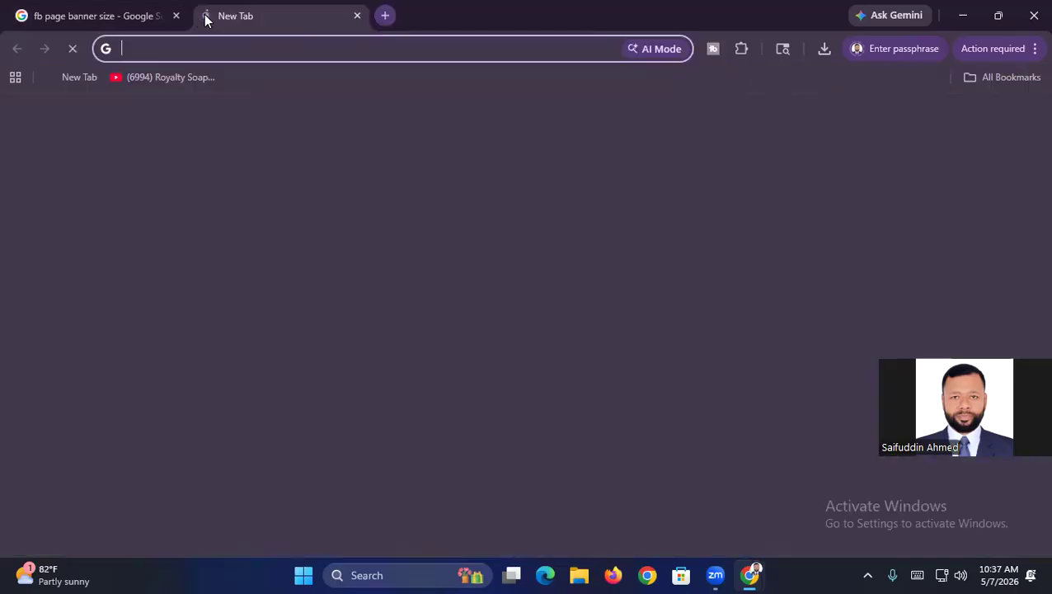
left_click(755, 575)
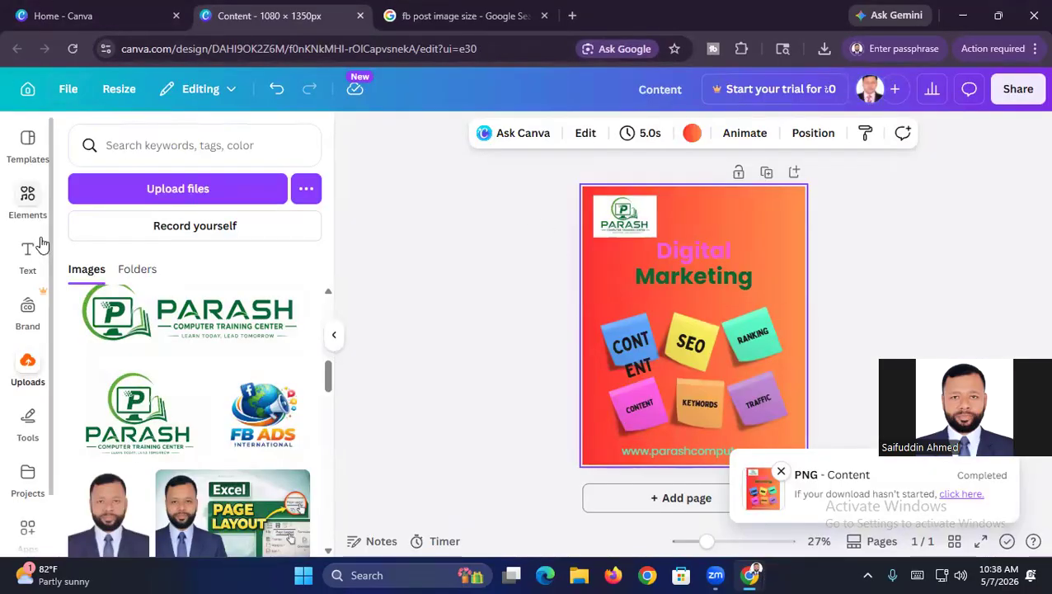
left_click(28, 91)
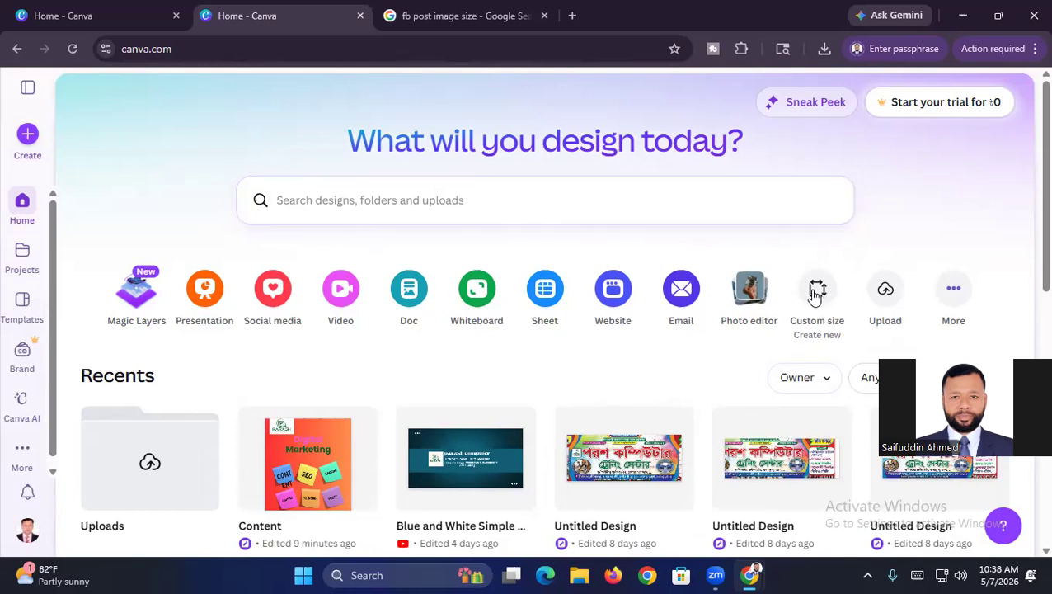
left_click(817, 293)
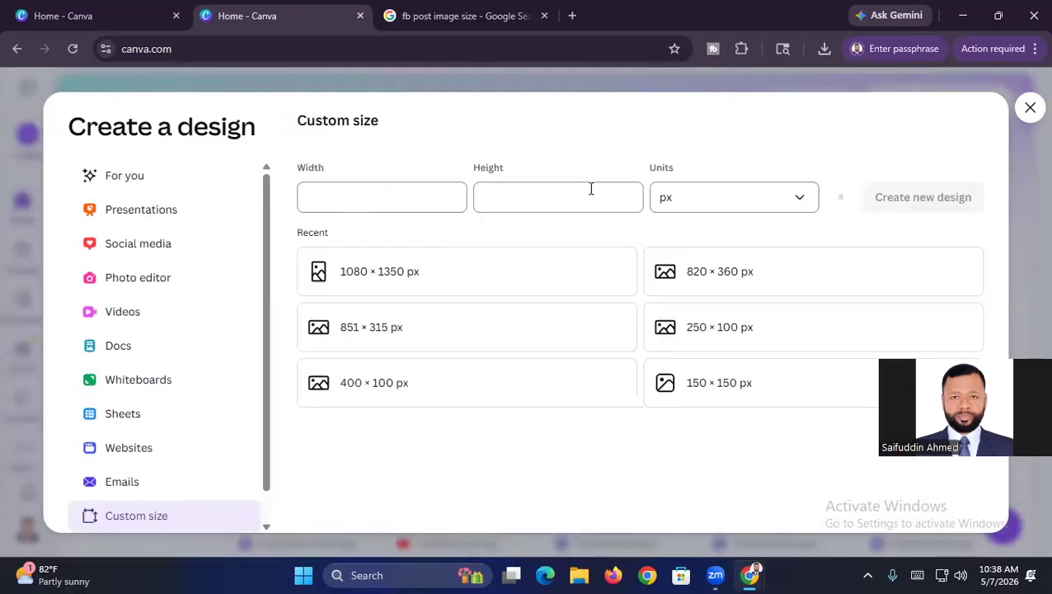
- Set the custom design's width to 820 px
left_click(396, 206)
left_click(917, 575)
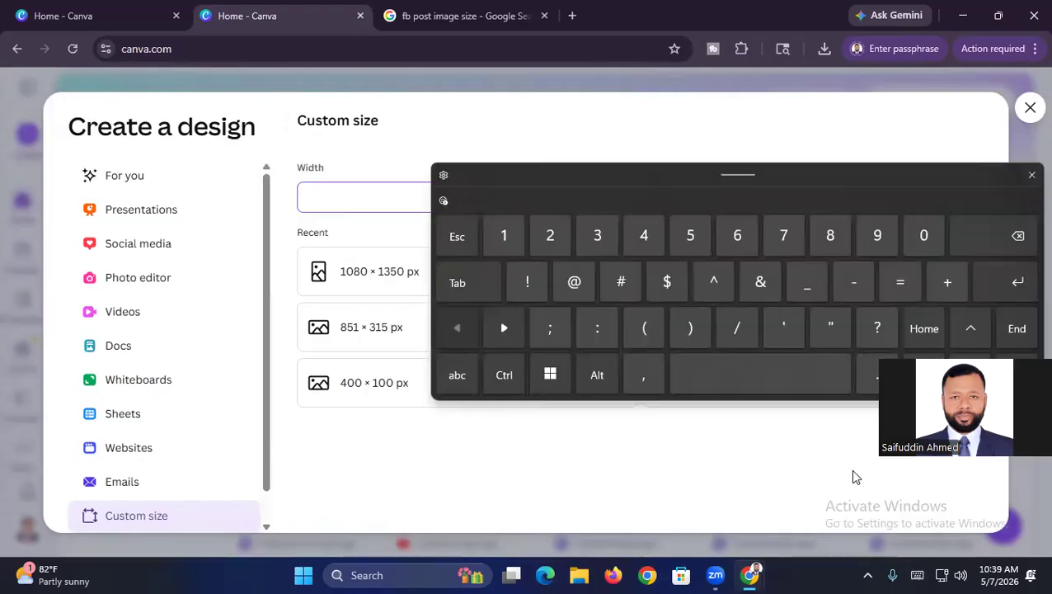
left_click_drag(847, 173, 843, 336)
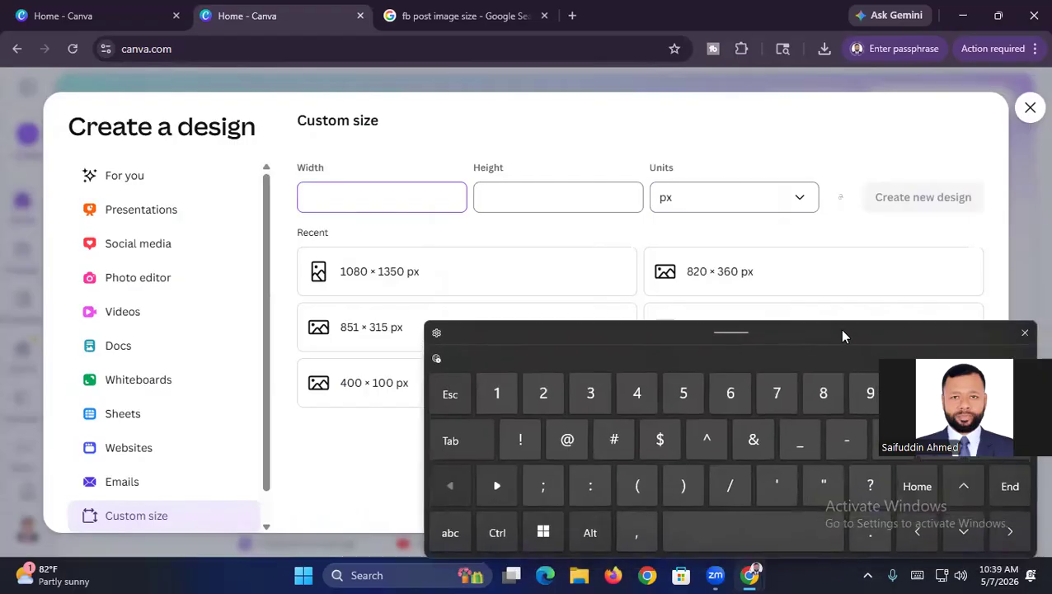
left_click(823, 392)
left_click(544, 392)
left_click(917, 392)
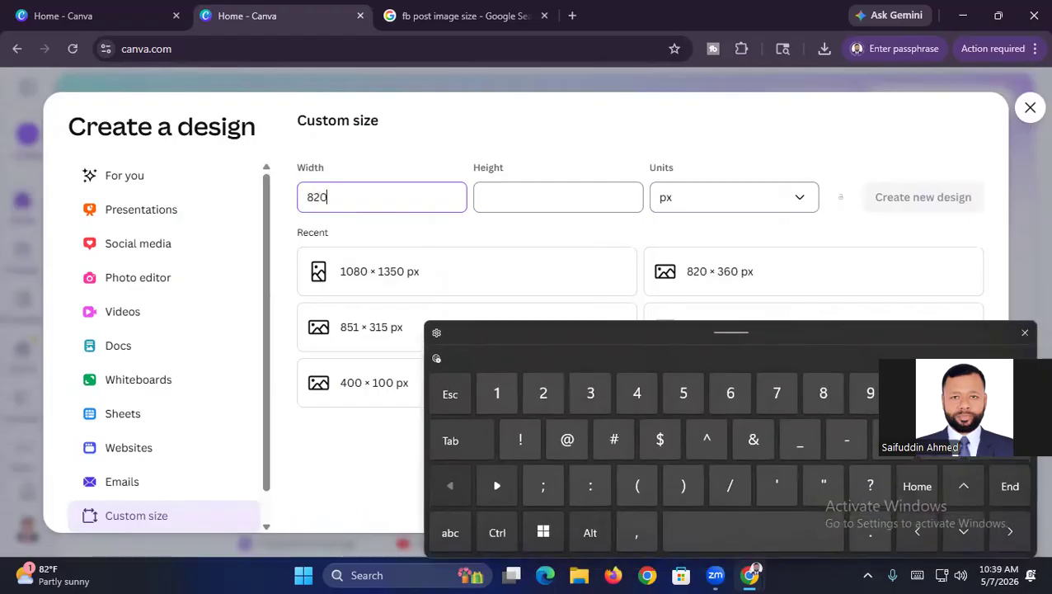
- Set the custom design's height to 360 px and create the new design
left_click(532, 197)
left_click_drag(804, 331, 785, 273)
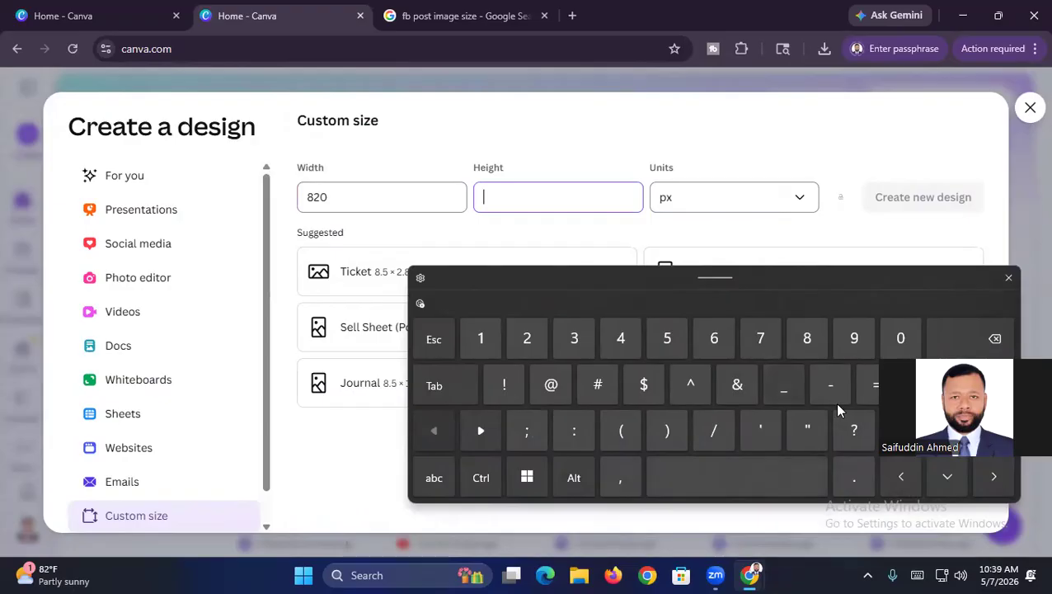
left_click(573, 340)
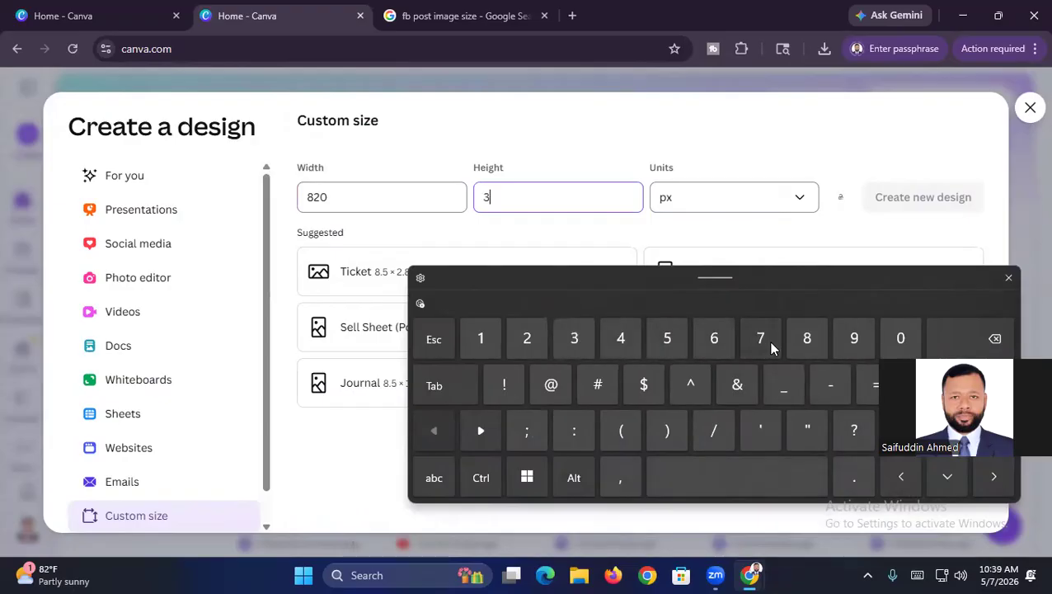
left_click(713, 338)
left_click(900, 338)
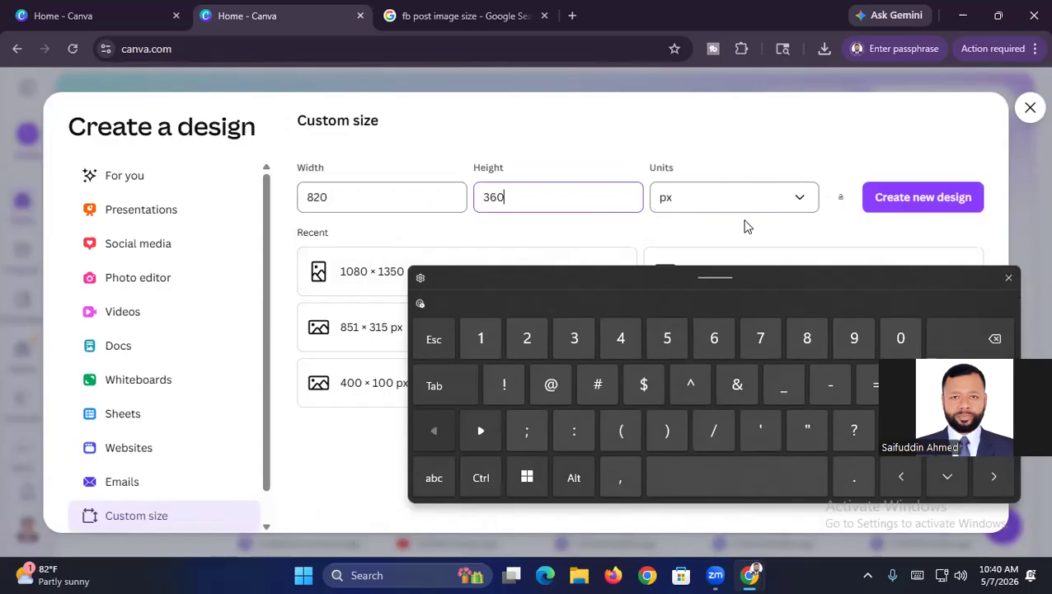
left_click(1008, 278)
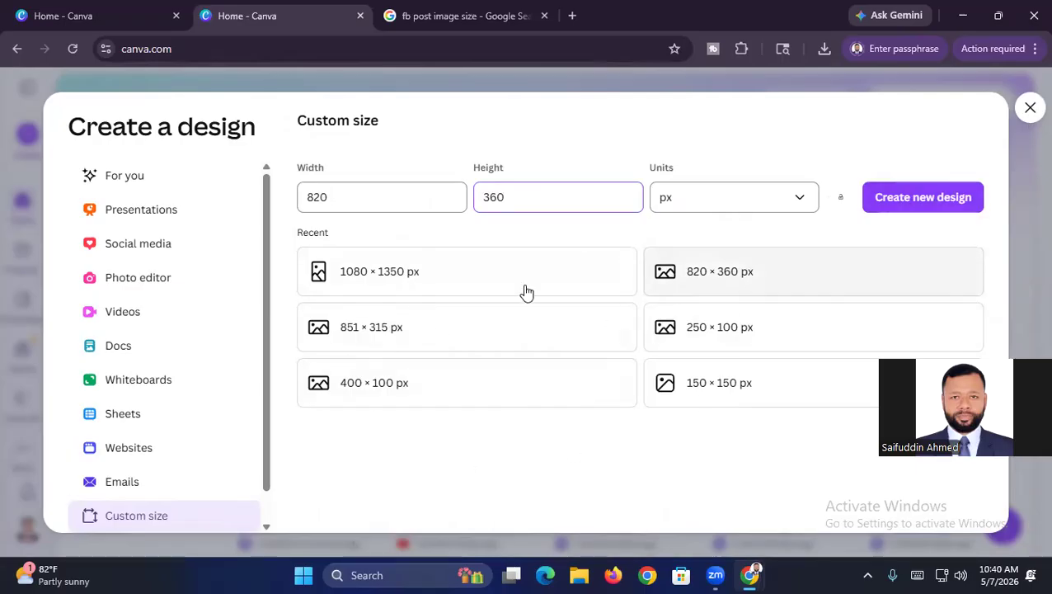
left_click(904, 202)
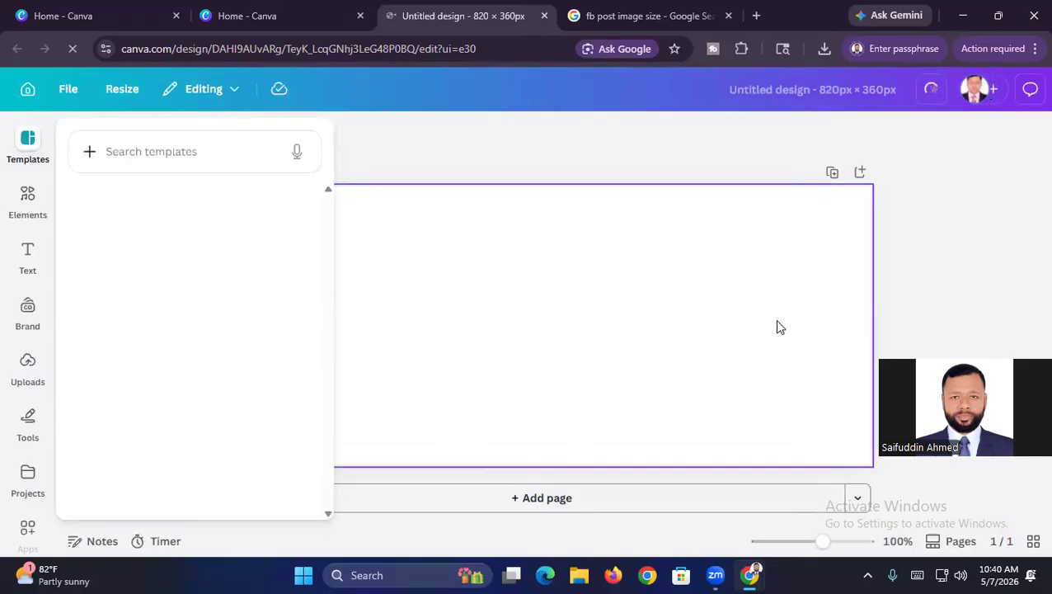
left_click(393, 150)
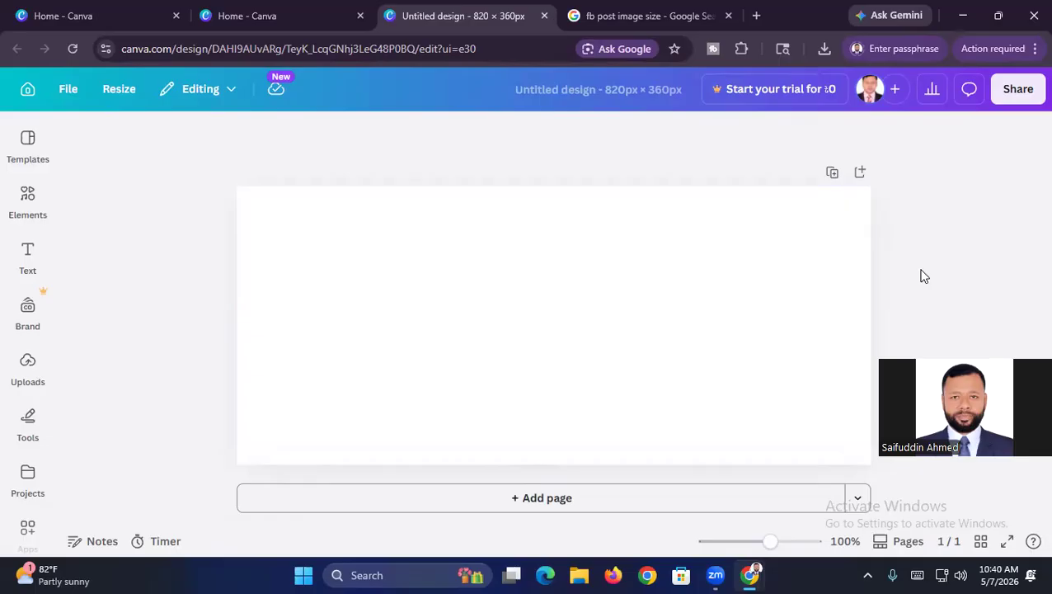
left_click(402, 310)
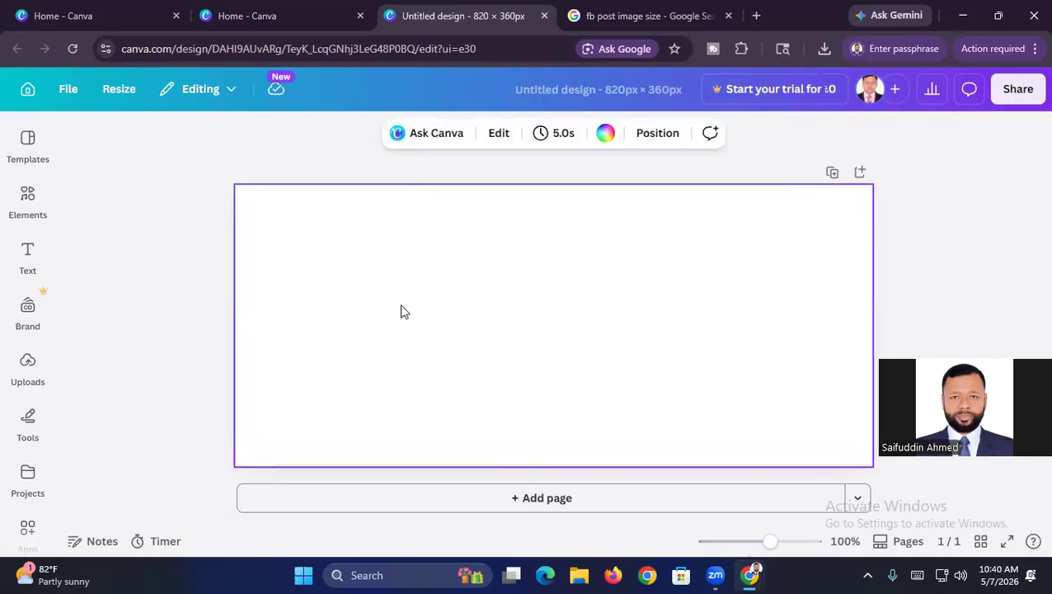
left_click(27, 198)
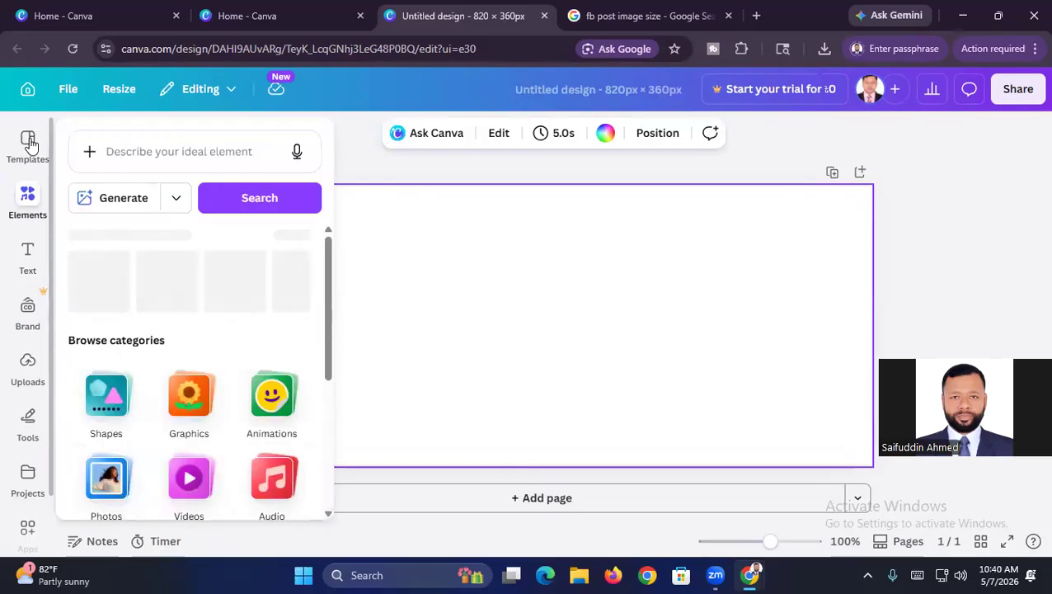
left_click(389, 326)
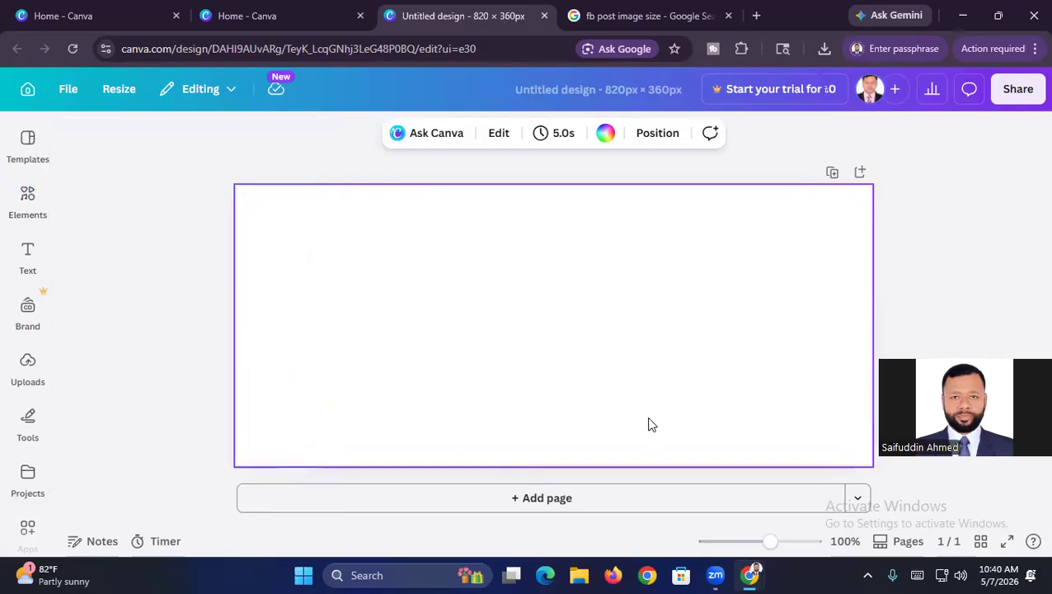
- Browse the suggested banner templates, examining the tropical leaves and the pink and beige spa rack cards with their similar designs
left_click(27, 141)
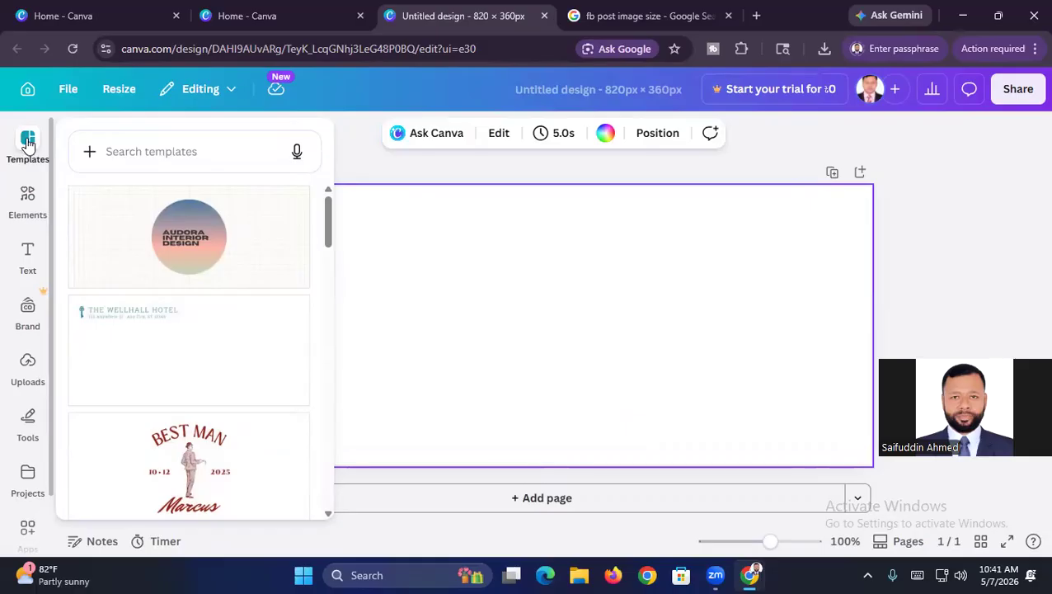
scroll(192, 297, "down", 4)
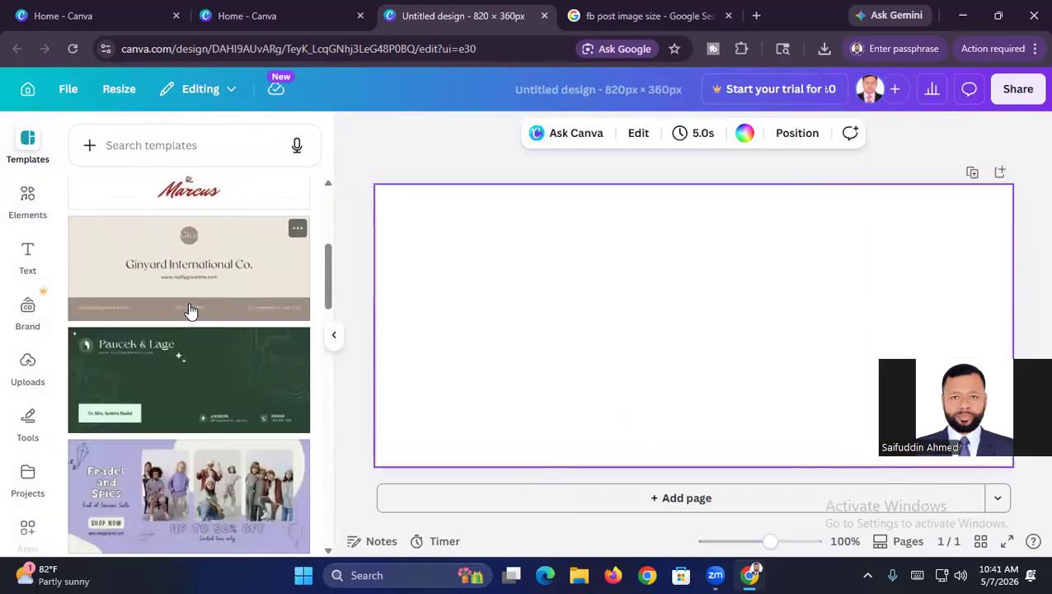
scroll(190, 311, "down", 6)
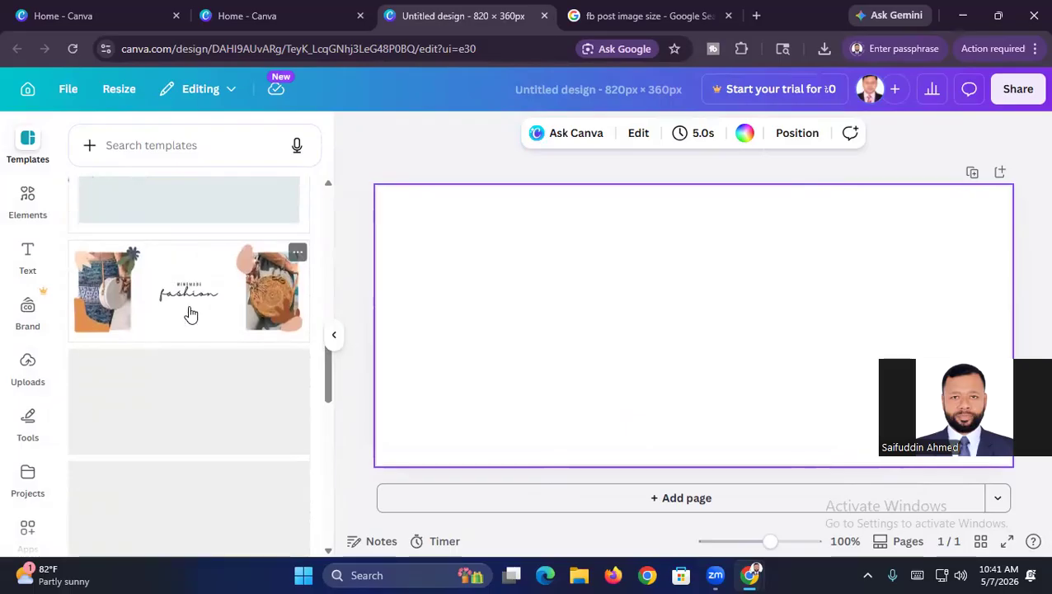
scroll(191, 313, "down", 5)
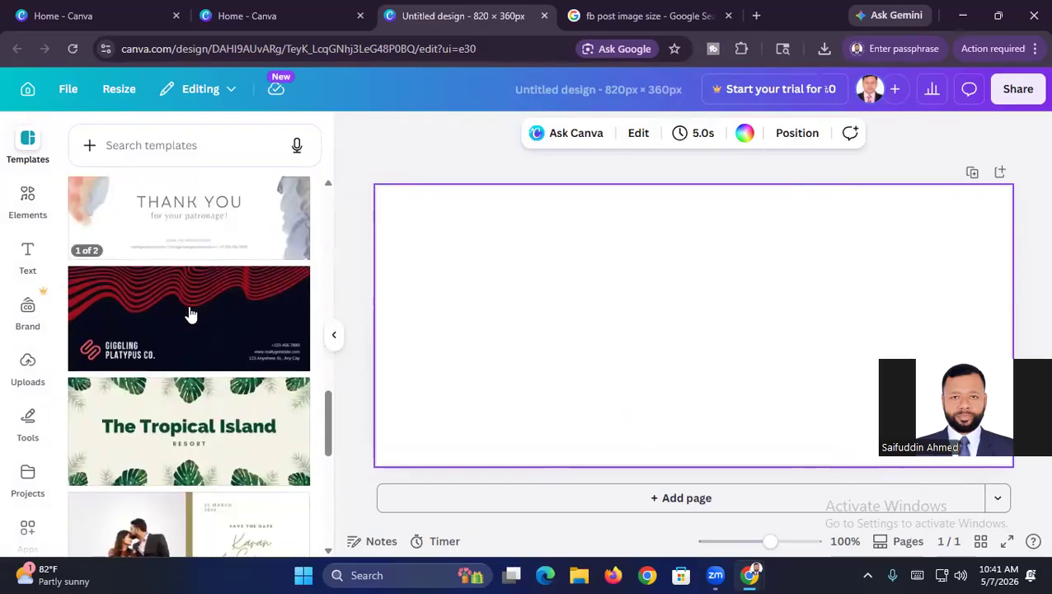
scroll(194, 321, "down", 2)
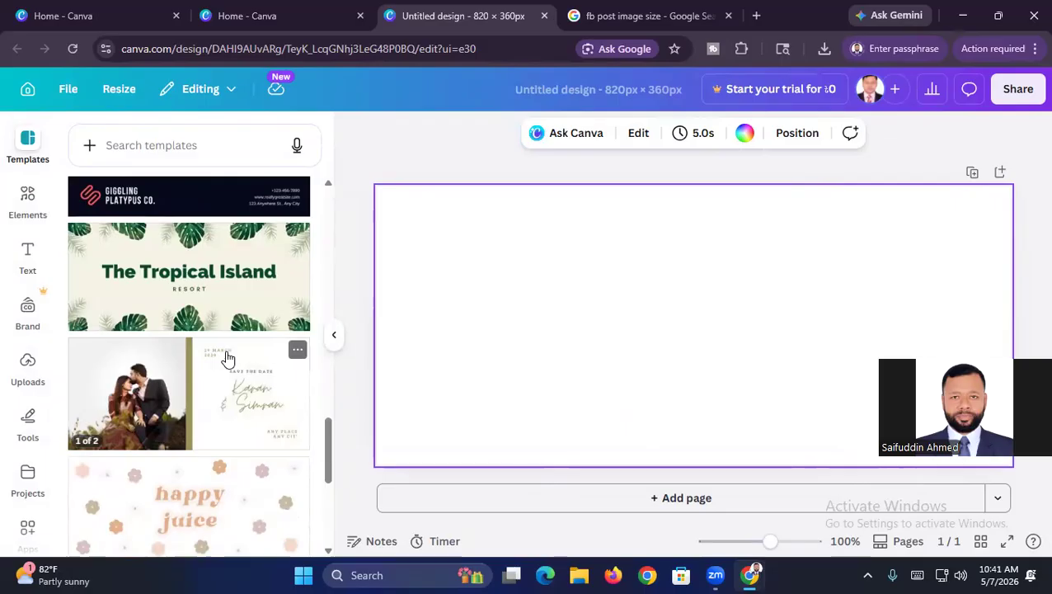
left_click(171, 280)
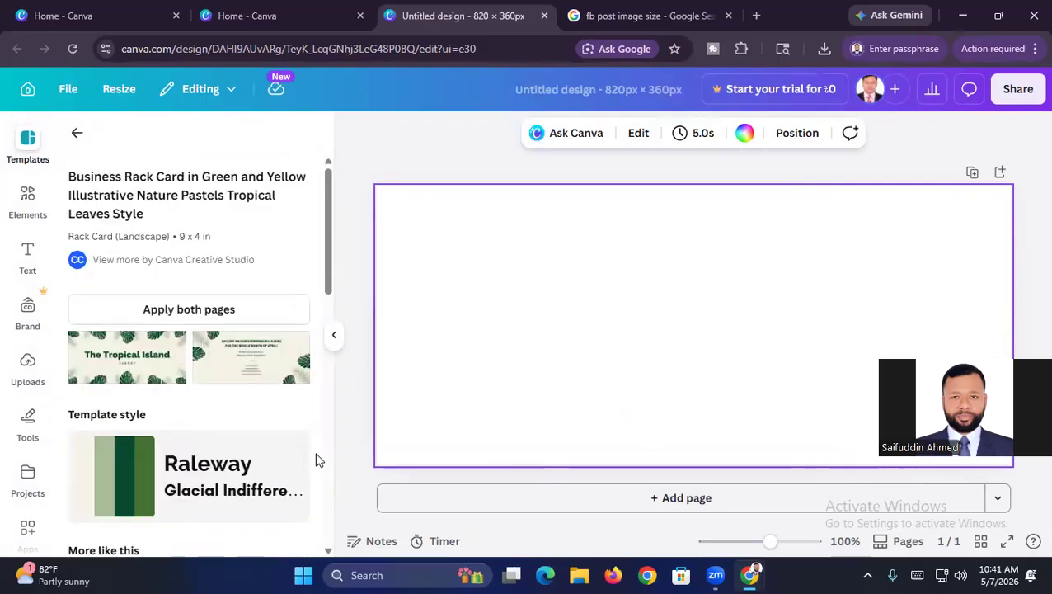
scroll(317, 458, "down", 10)
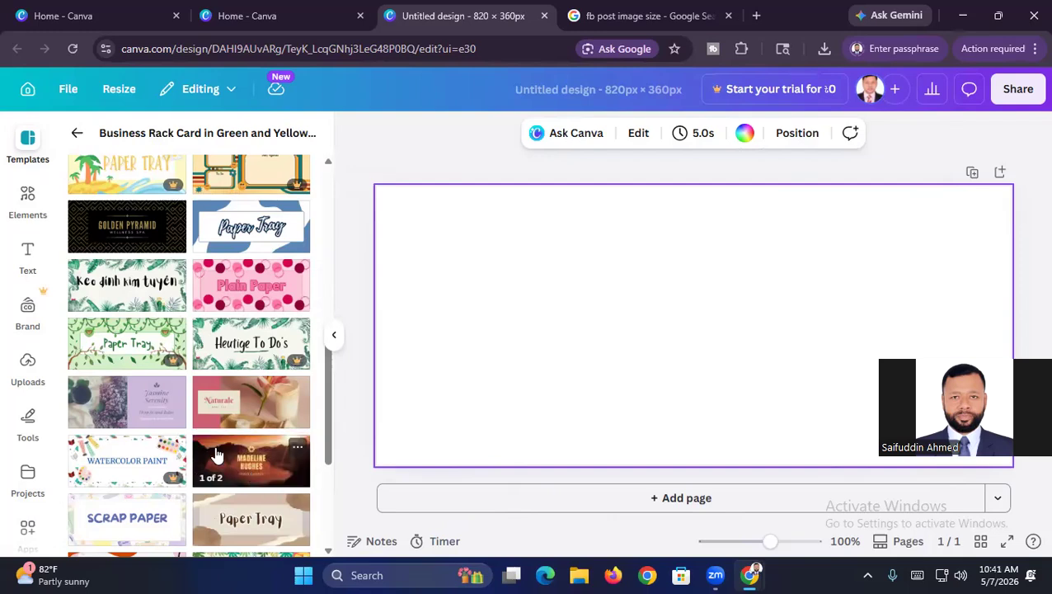
left_click(260, 401)
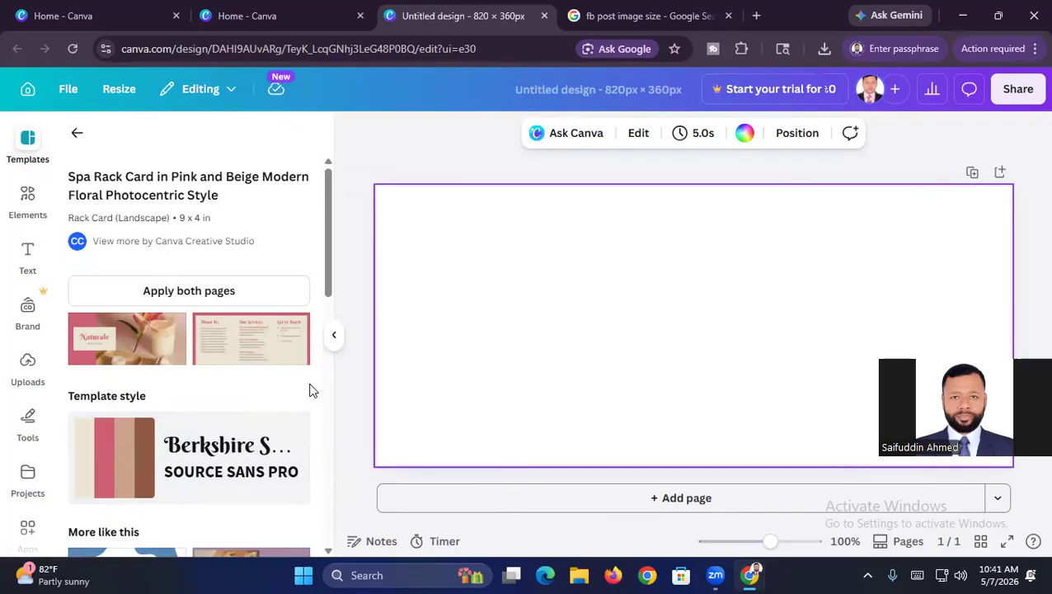
scroll(310, 391, "down", 5)
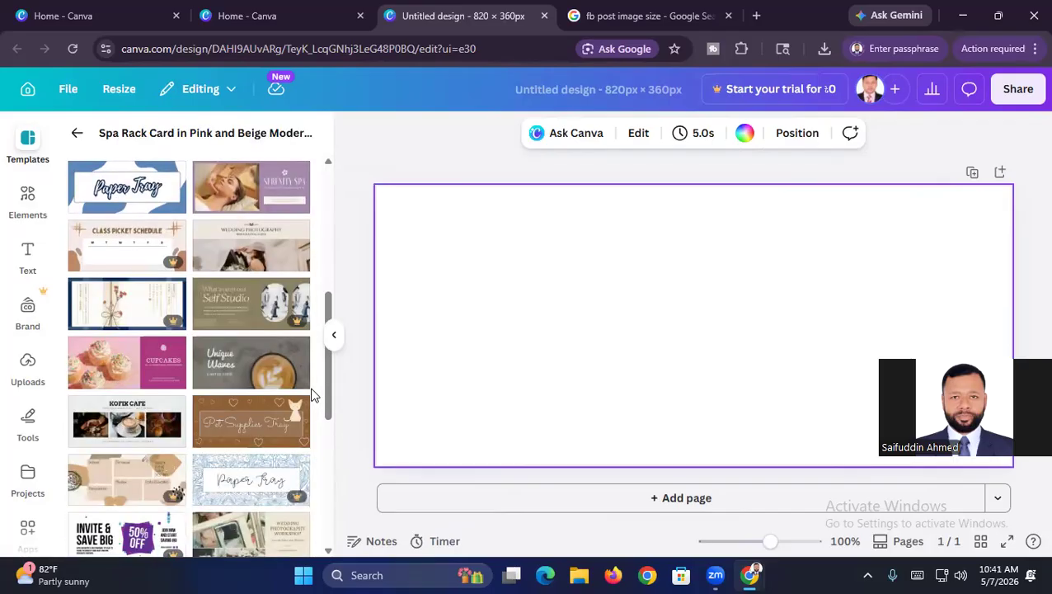
scroll(312, 393, "up", 5)
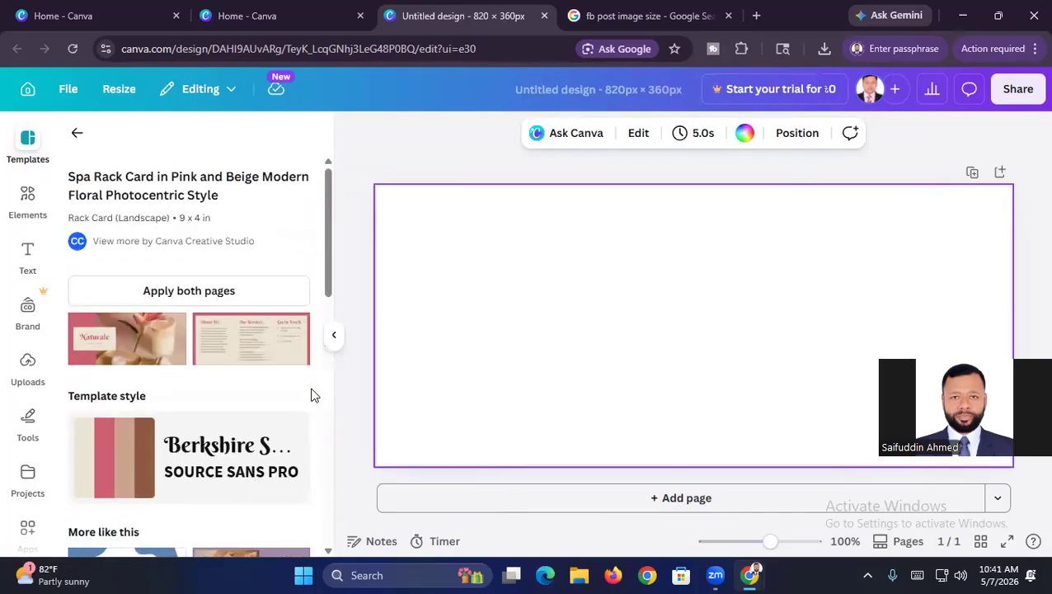
- Return to the template search with an empty query and bring up the on-screen keyboard
left_click(76, 132)
left_click(177, 146)
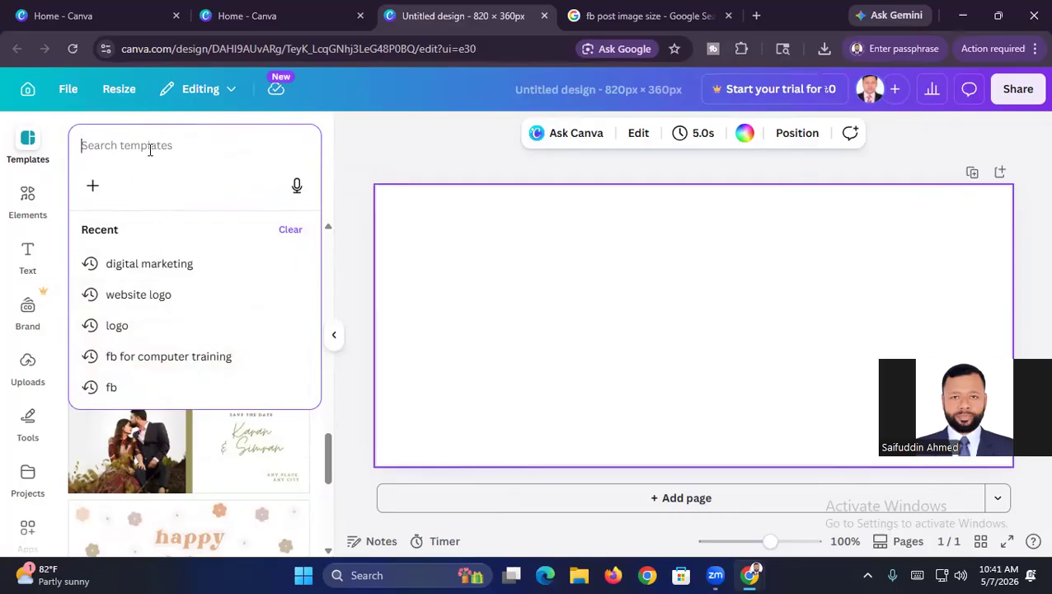
type("a")
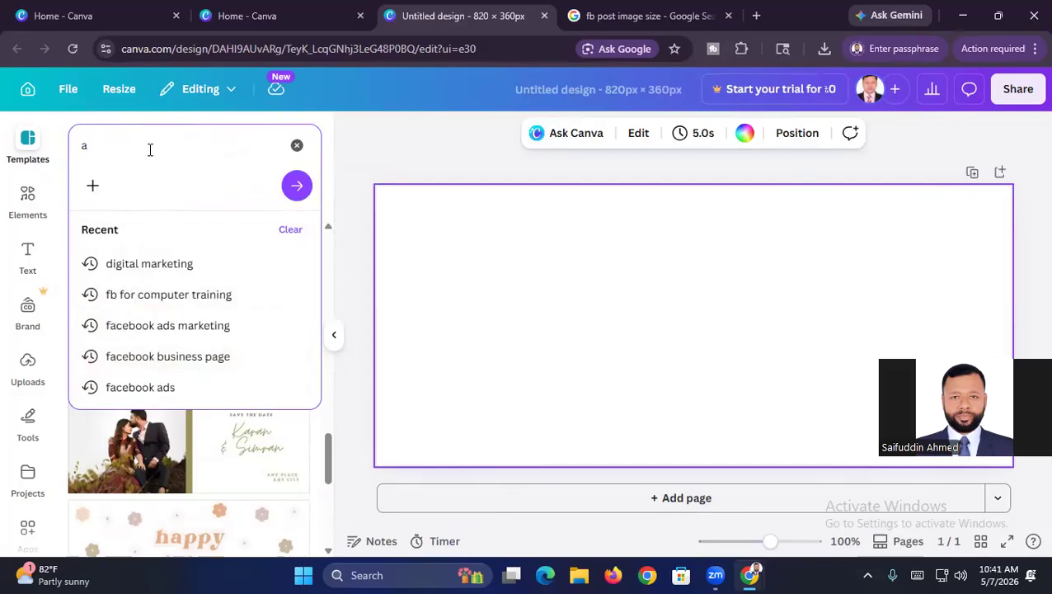
key("BackSpace")
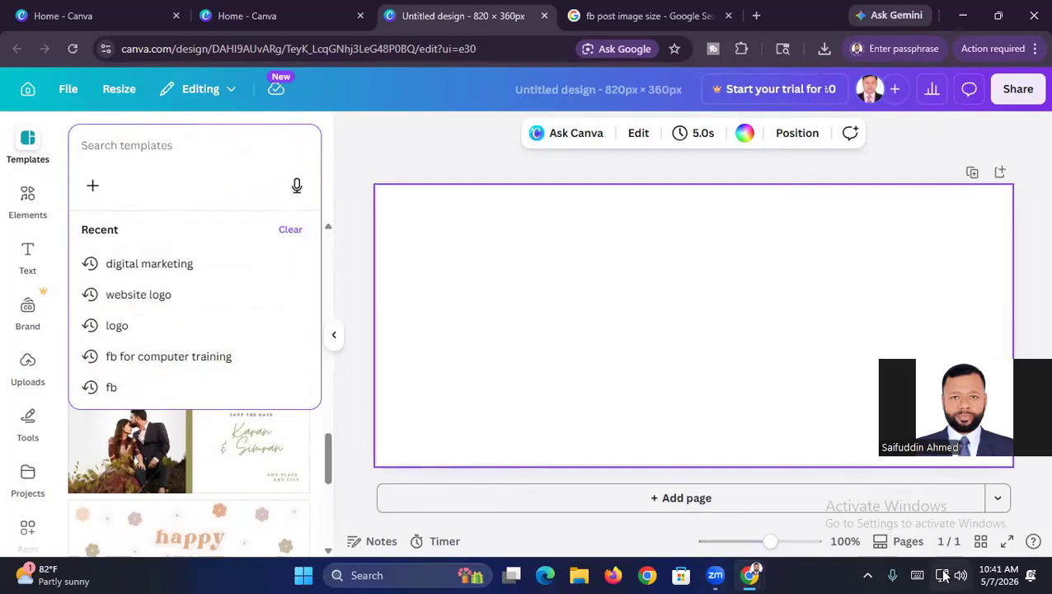
left_click(917, 575)
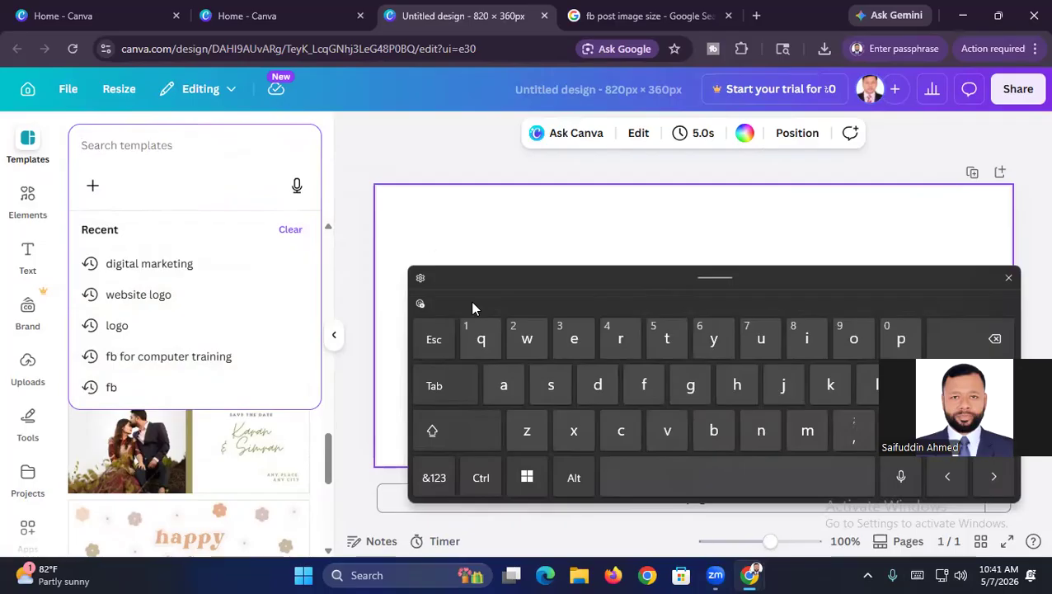
- Search the templates for "bahari choice" and put the on-screen keyboard away
left_click(711, 434)
left_click(501, 387)
left_click(736, 388)
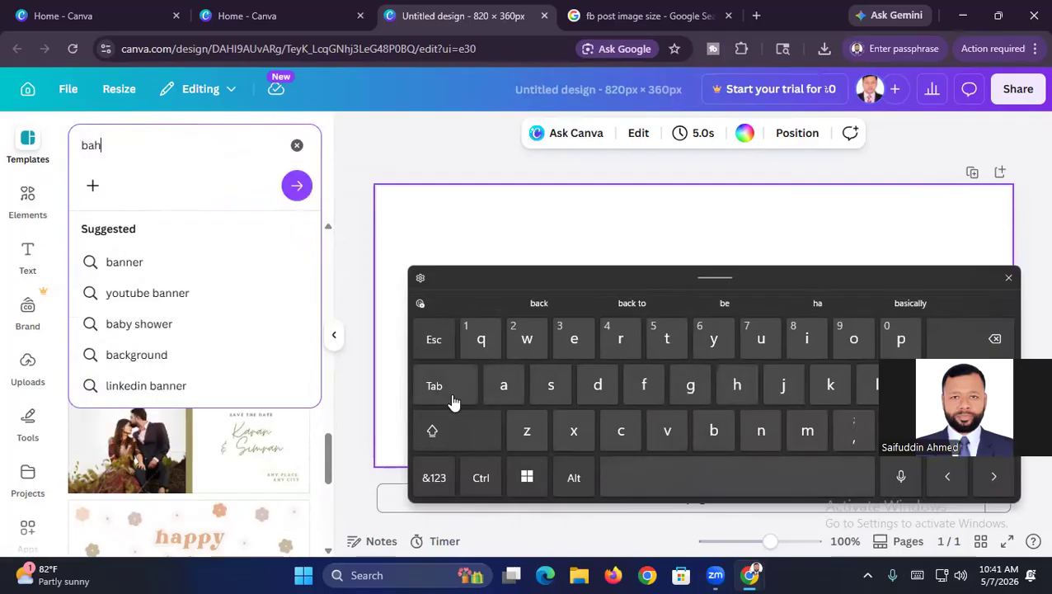
left_click(504, 385)
left_click(621, 344)
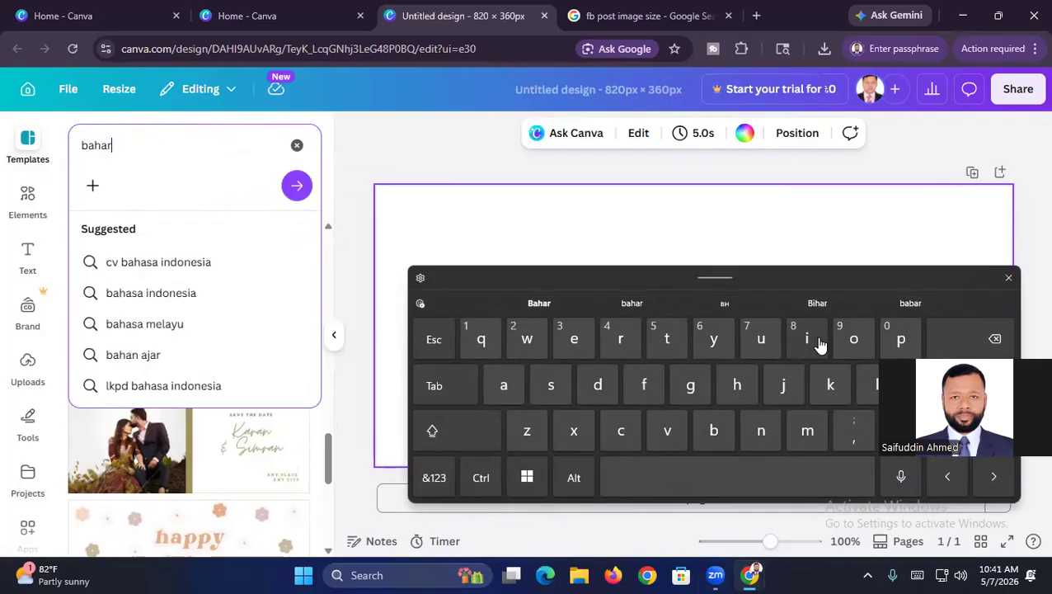
left_click(806, 339)
left_click(729, 485)
left_click(621, 431)
left_click(736, 386)
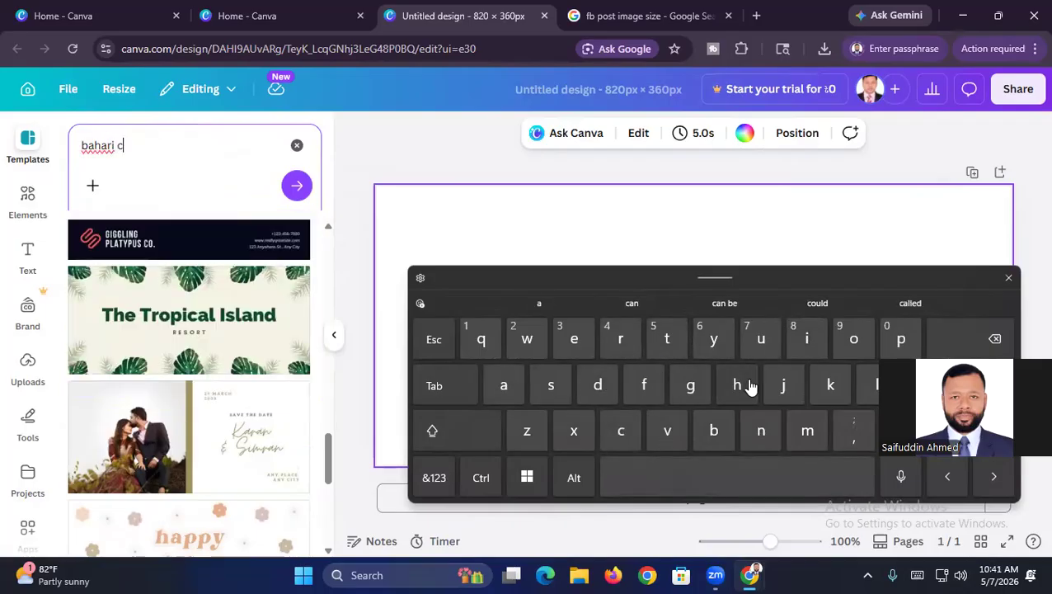
left_click(852, 341)
left_click(804, 342)
left_click(621, 431)
left_click(574, 345)
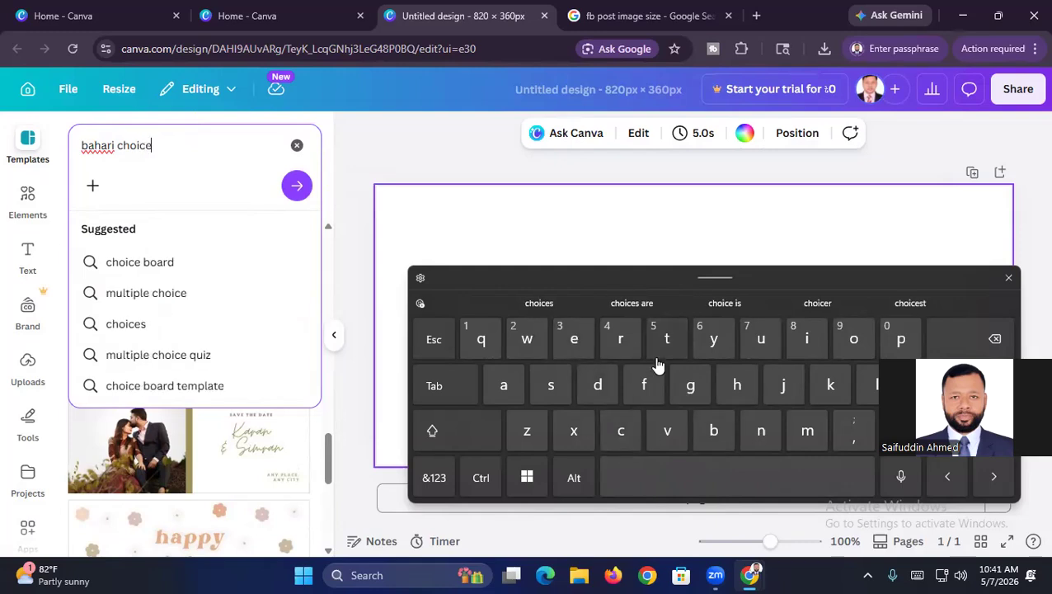
left_click(1010, 280)
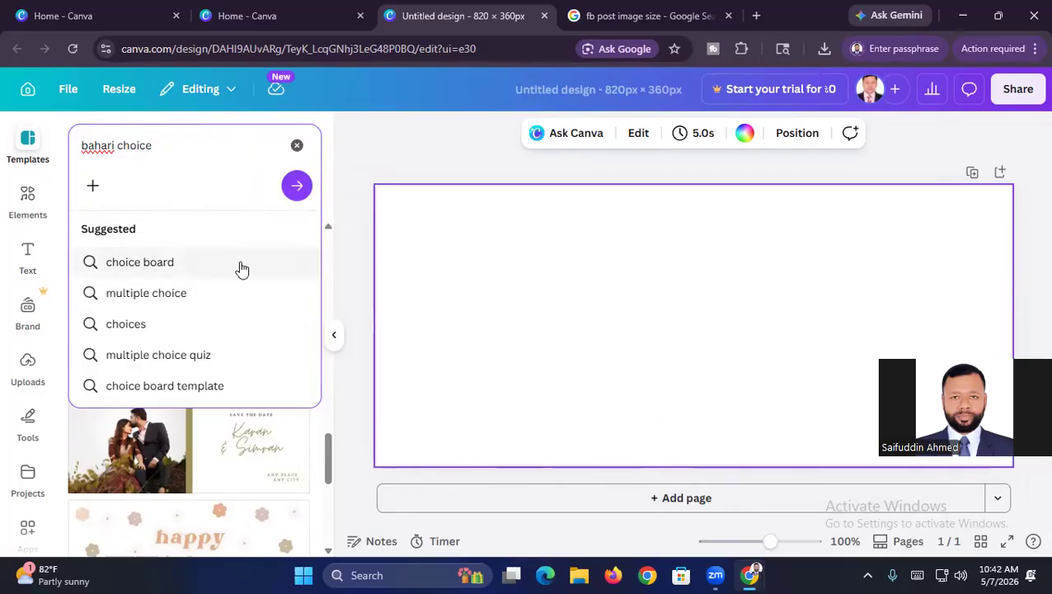
key("Return")
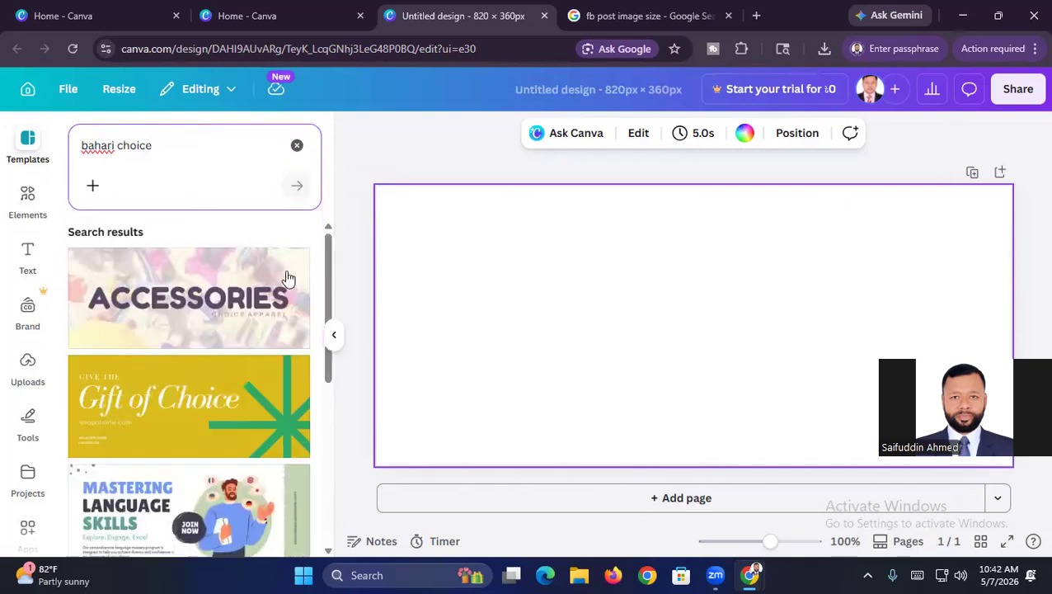
- Apply the yellow and green "Gift of Choice" template to the page and look through its similar designs
left_click(147, 402)
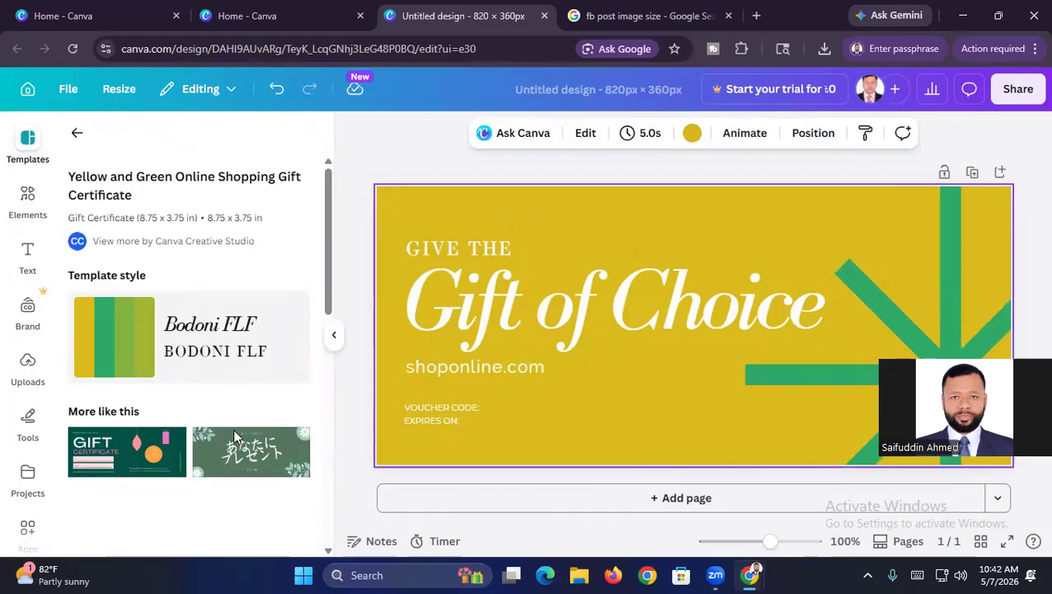
scroll(235, 437, "down", 5)
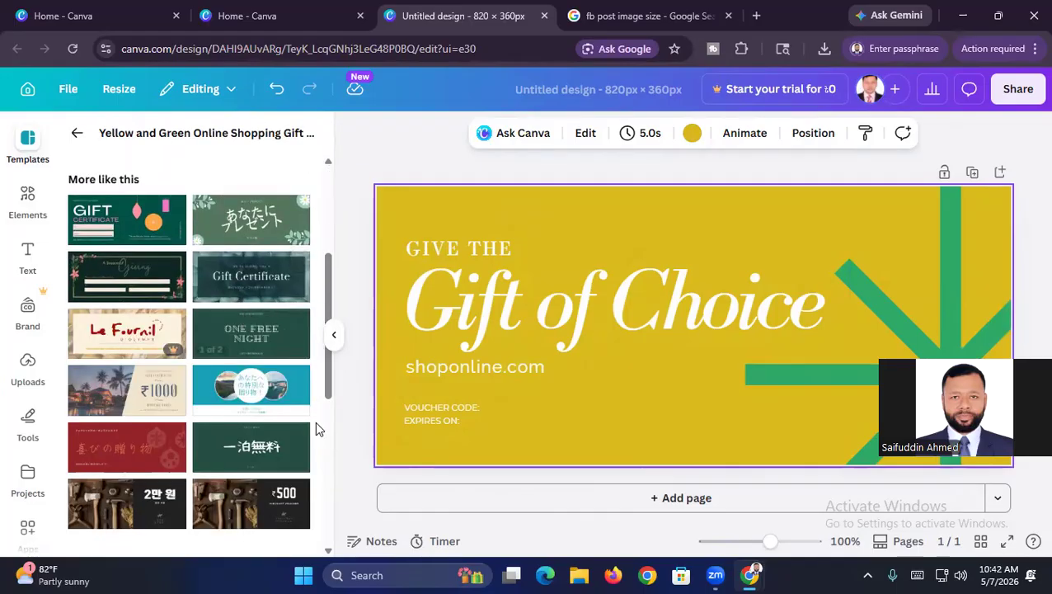
scroll(247, 425, "down", 2)
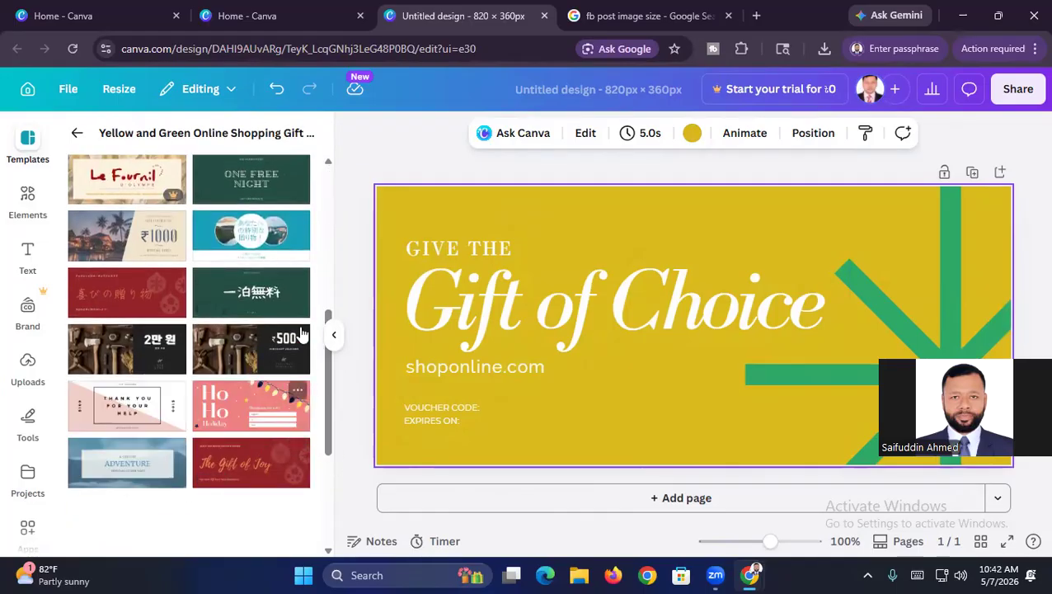
scroll(289, 396, "up", 2)
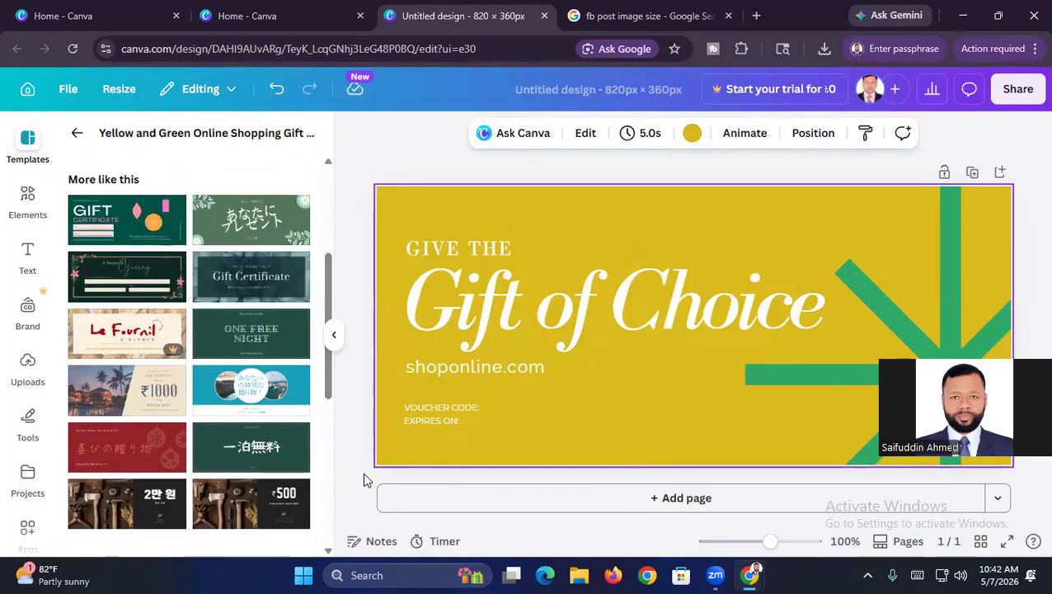
- Examine the Carte Cadeau Boulangerie template, try applying its red page, and open the Rouge Script Noël Chèque-cadeau template's details
left_click(127, 333)
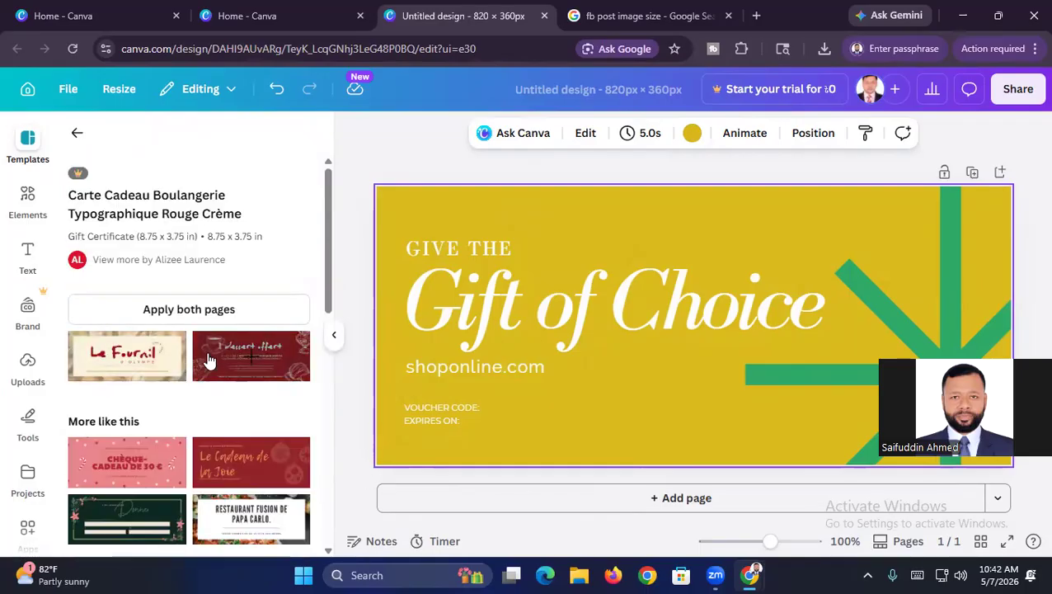
left_click(249, 354)
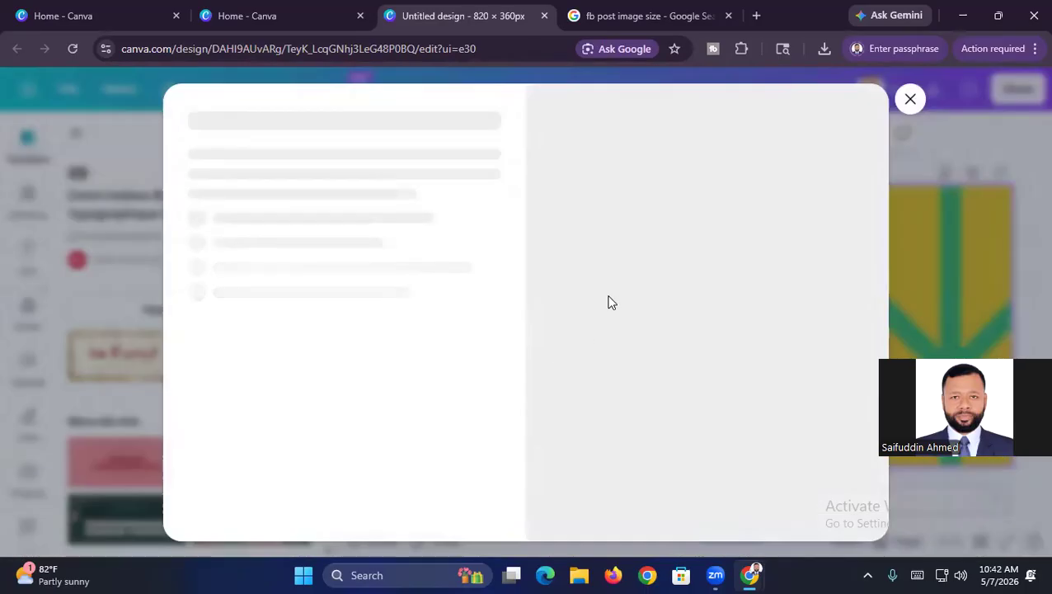
left_click(911, 99)
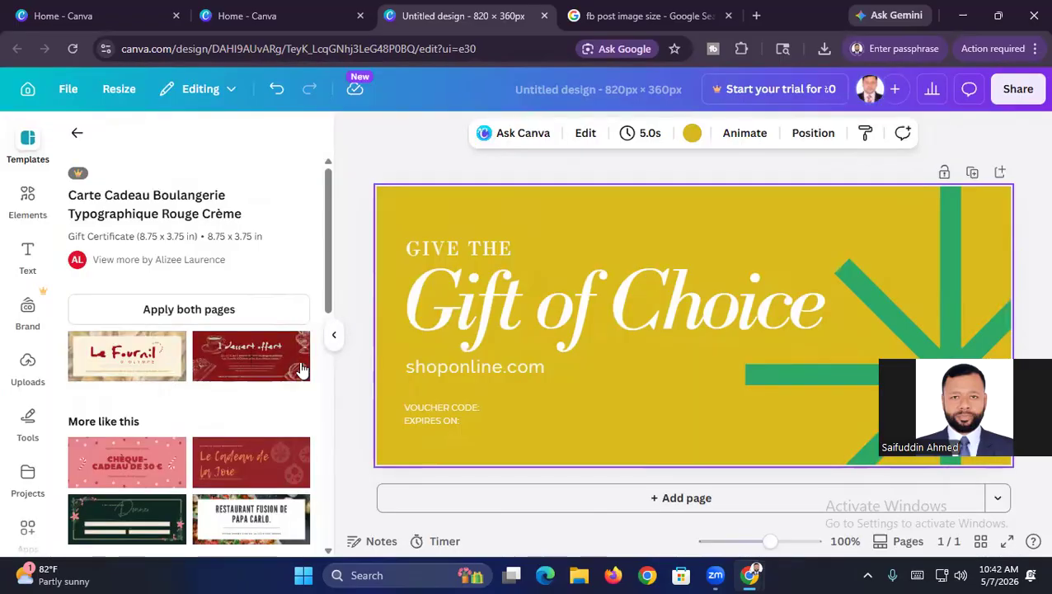
scroll(169, 388, "down", 3)
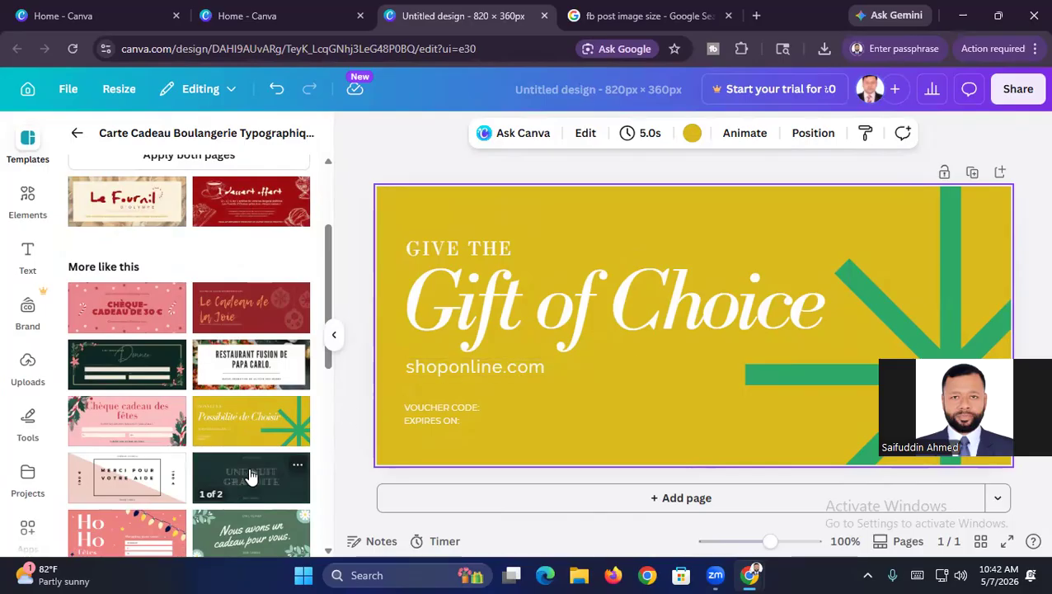
left_click(237, 305)
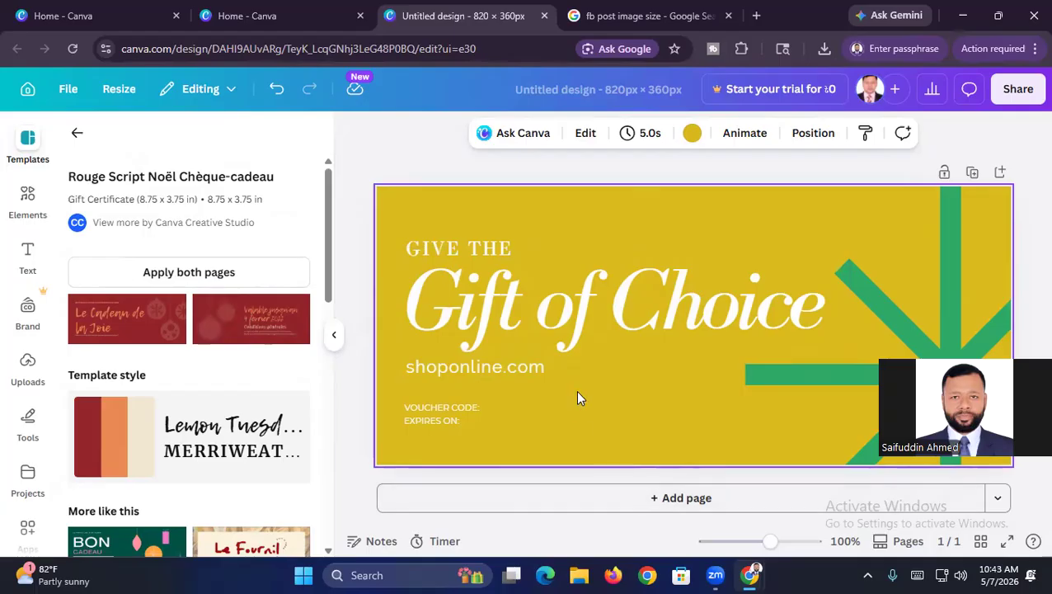
- Delete the large "Gift of Choice" text from the banner
left_click(590, 342)
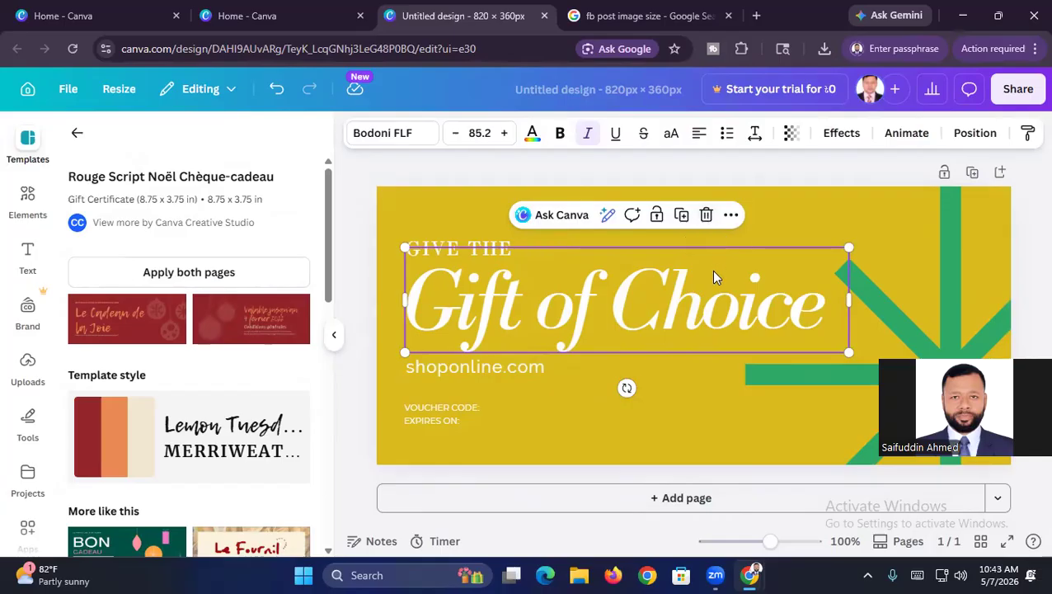
left_click(731, 216)
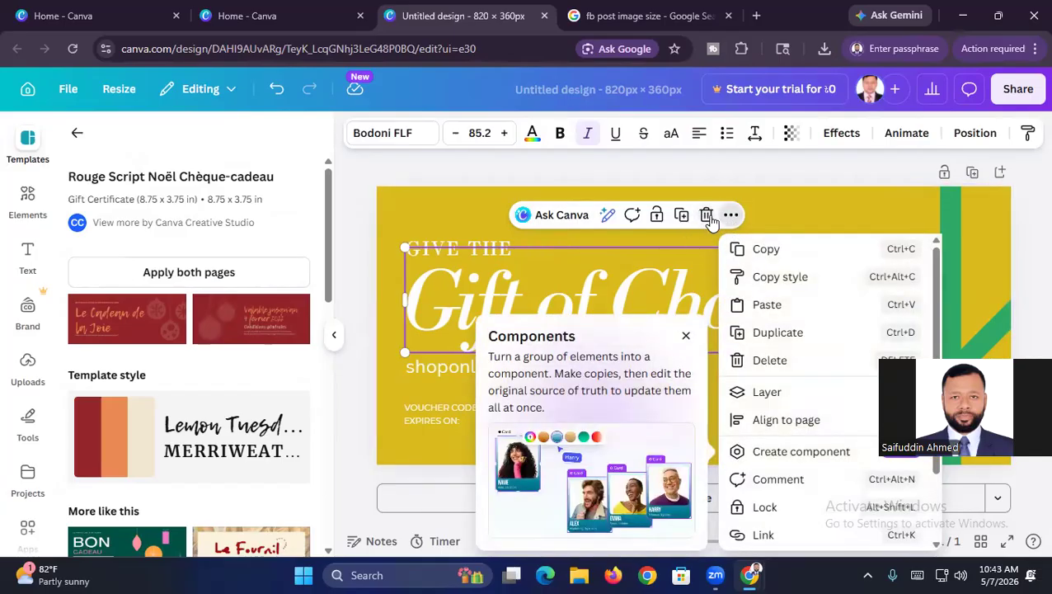
left_click(707, 221)
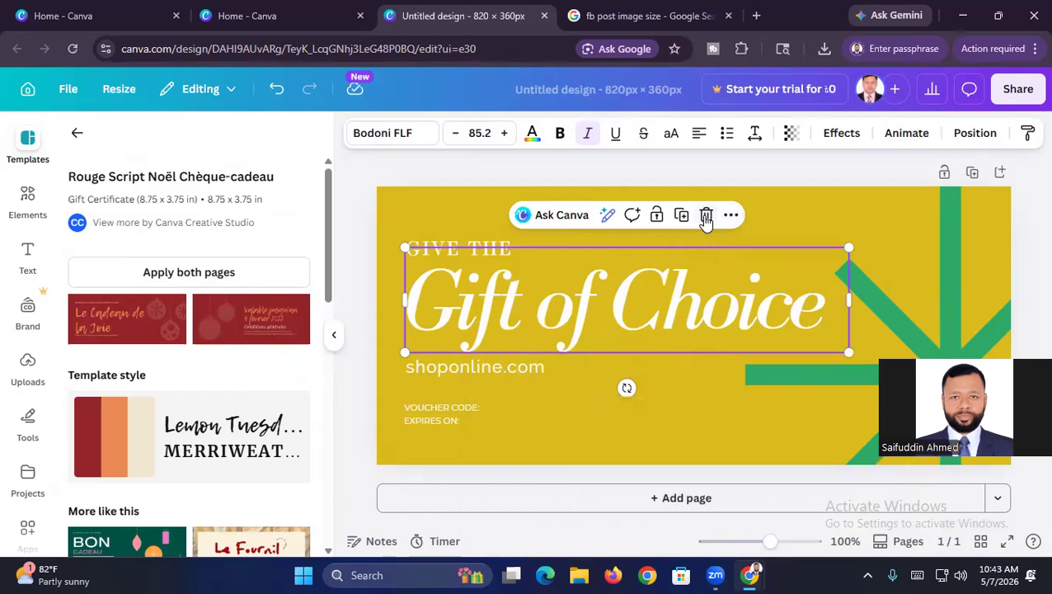
left_click(706, 219)
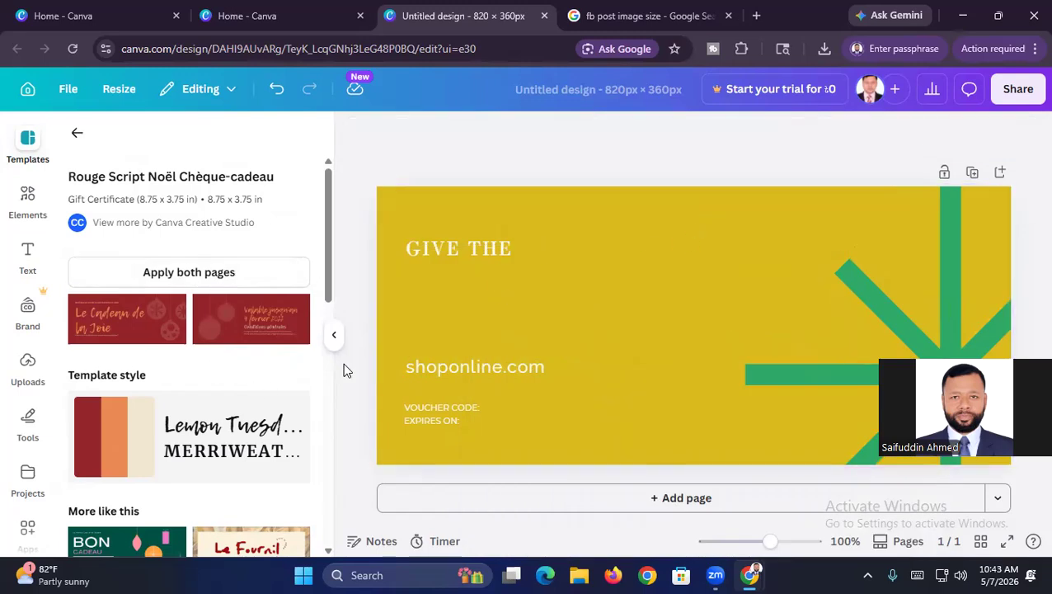
- Add a heading reading "fvccvcvcvcv" to the middle of the banner and select it
left_click(28, 253)
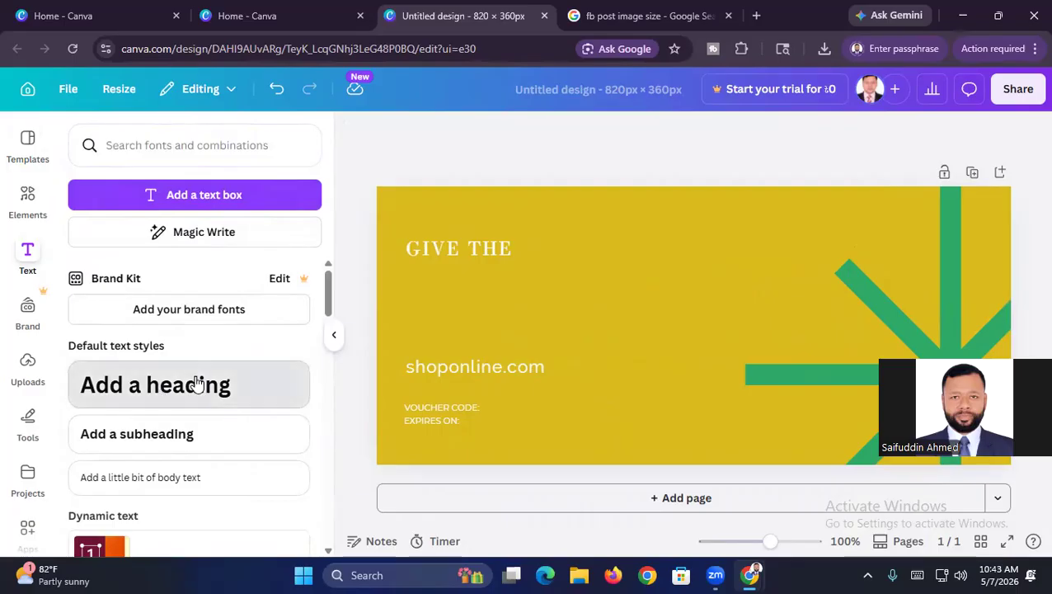
left_click(153, 393)
type("fvccvcvcvcv")
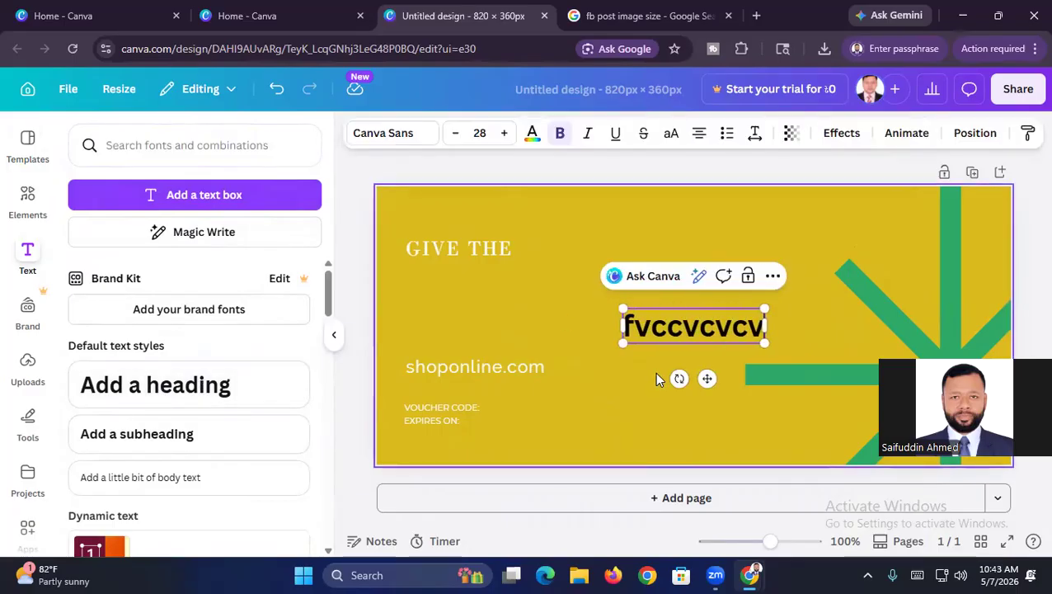
left_click(819, 320)
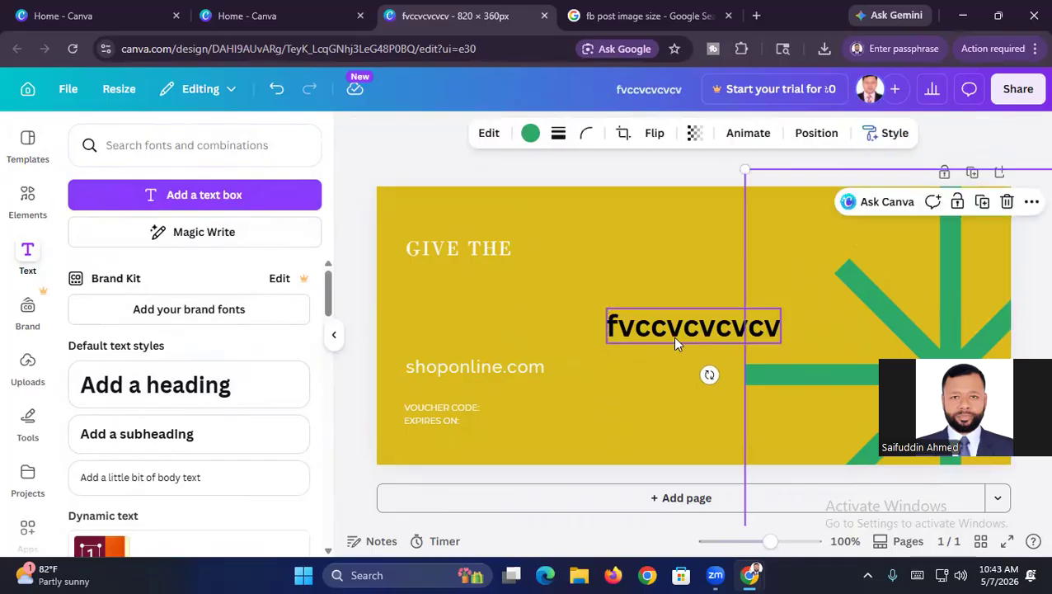
left_click(653, 328)
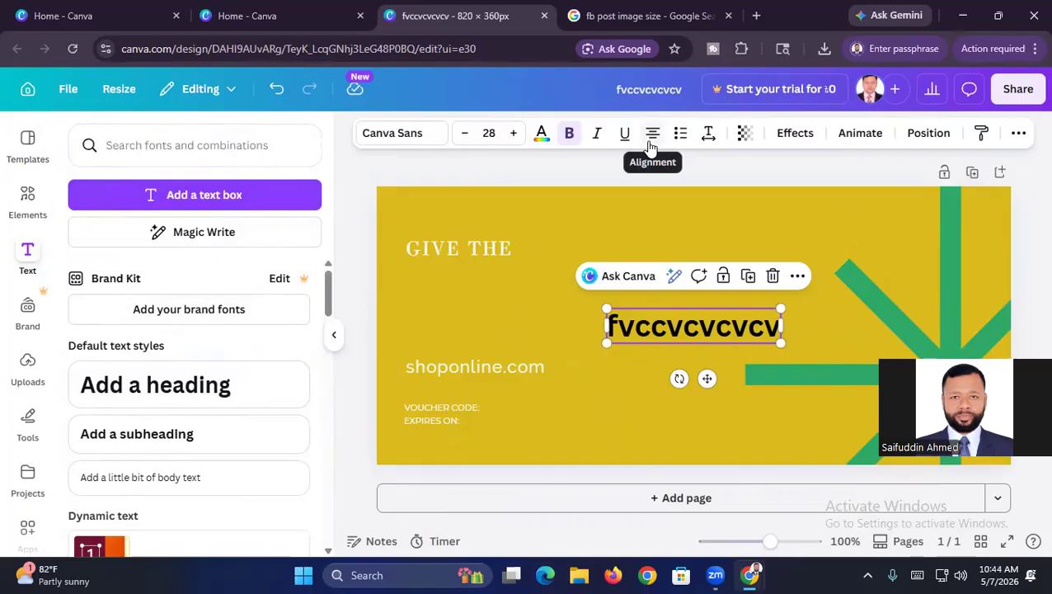
- Add two overlapping green circles at the heading, with the text "vcvc" inside one of them
left_click(28, 254)
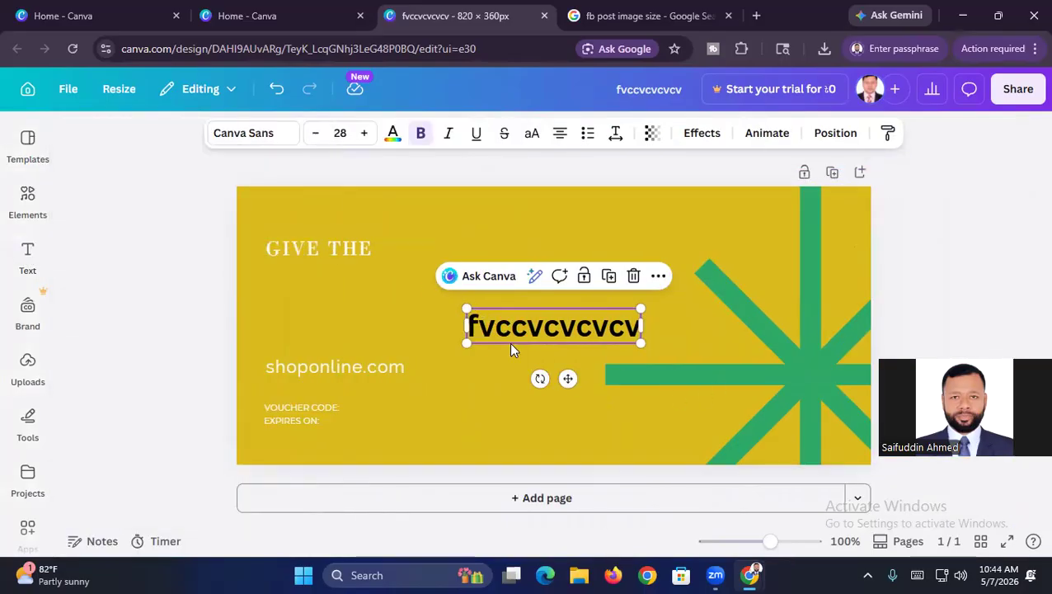
key("c")
left_click(561, 337)
type("cvcvc")
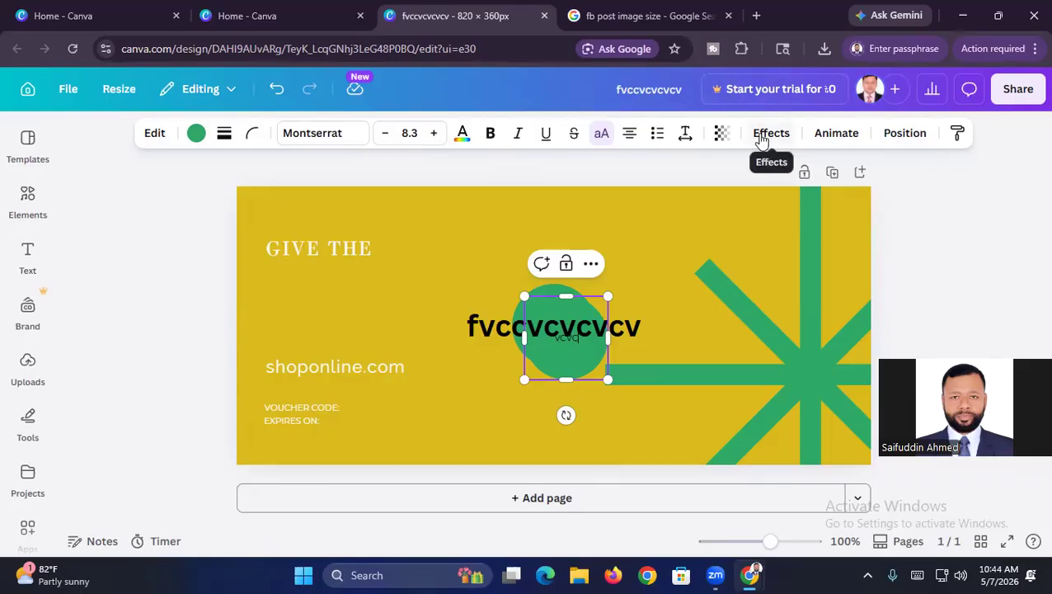
left_click(460, 290)
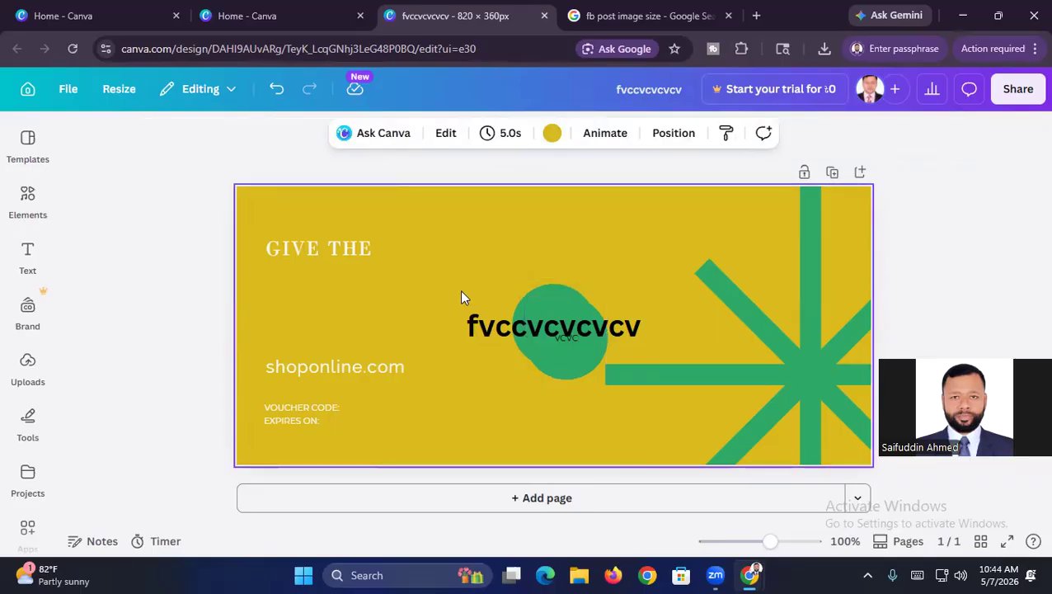
- Delete the "shoponline.com" text from the banner
left_click(275, 246)
left_click(315, 370)
left_click(305, 403)
left_click(300, 417)
left_click(414, 378)
left_click(382, 365)
key("Delete")
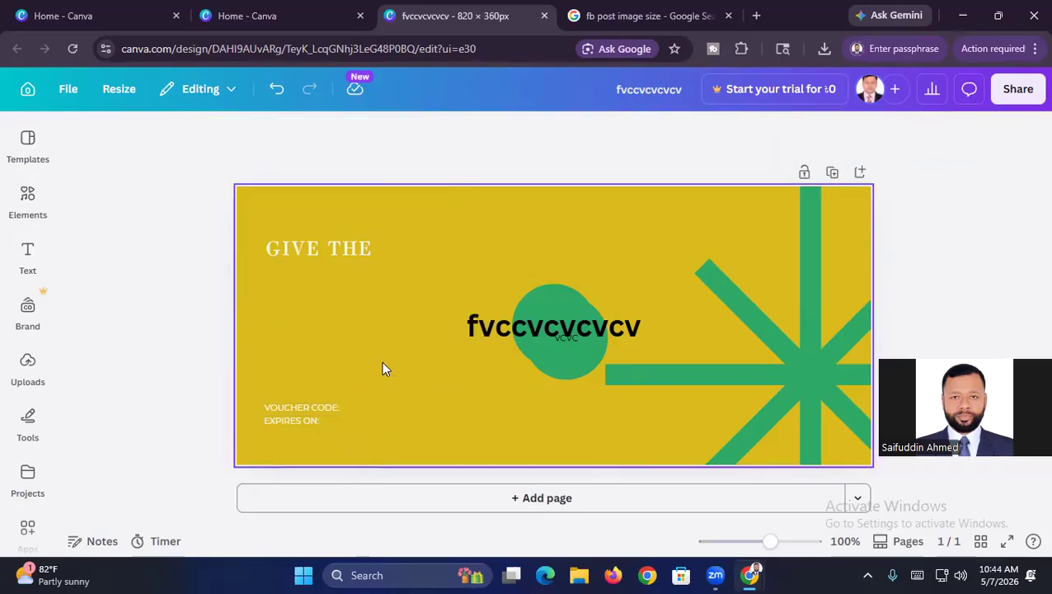
- Add the "Growth targets" font combination to the banner
left_click(27, 259)
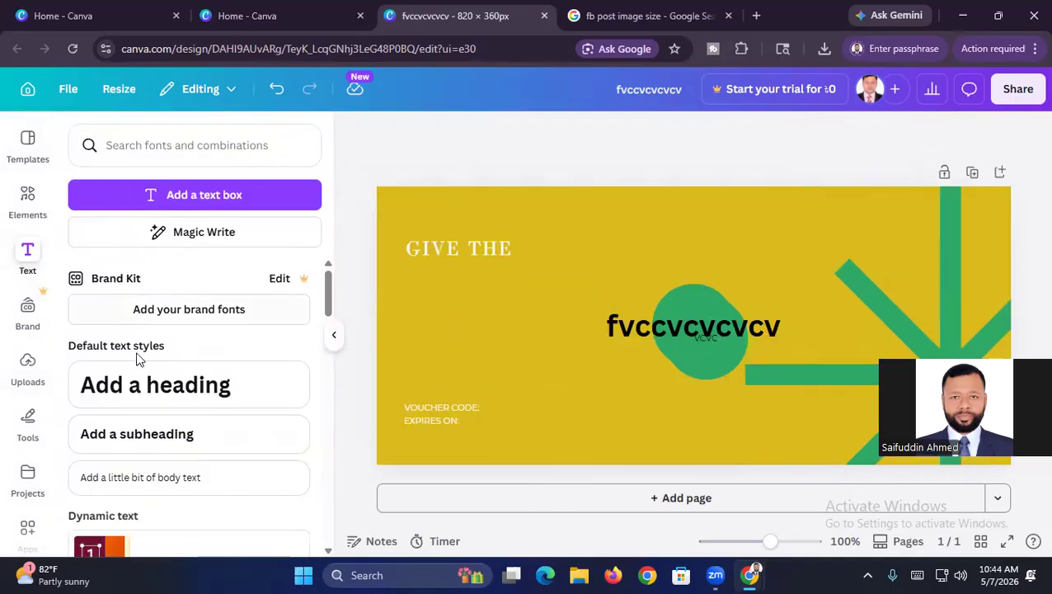
scroll(143, 414, "down", 5)
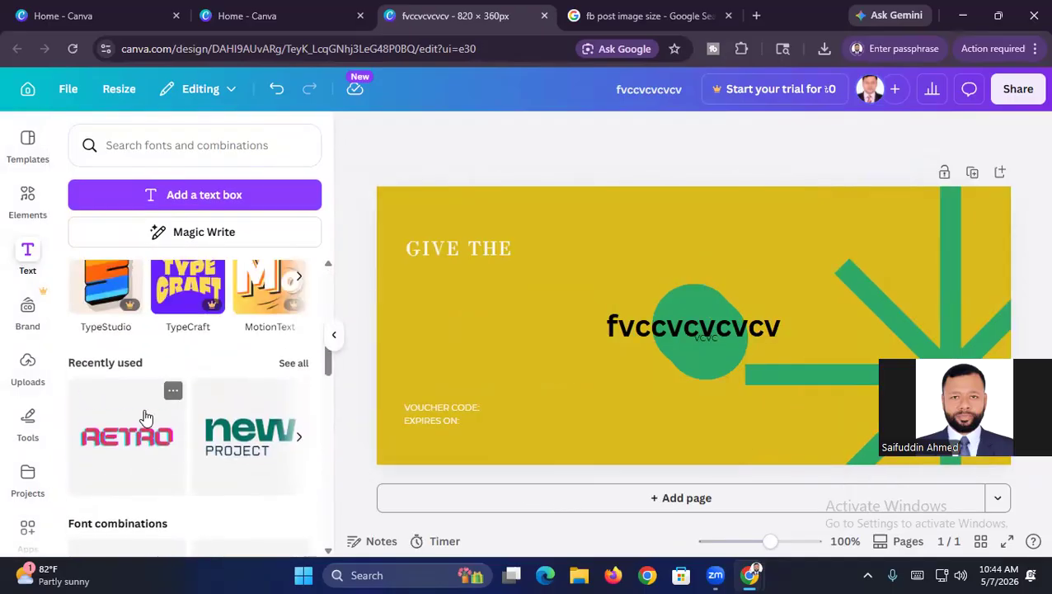
scroll(206, 432, "down", 2)
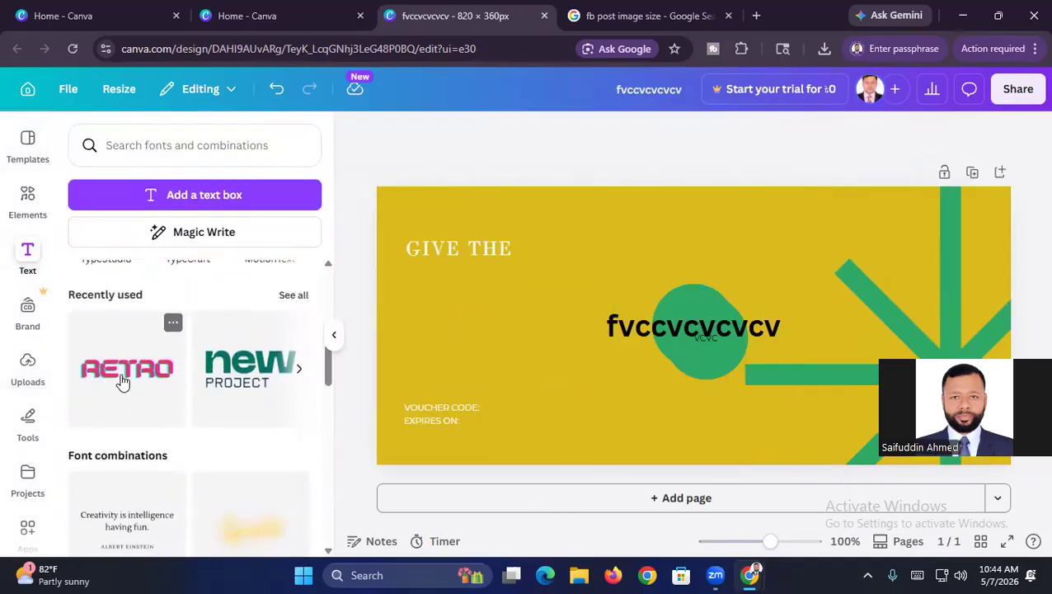
scroll(155, 376, "down", 5)
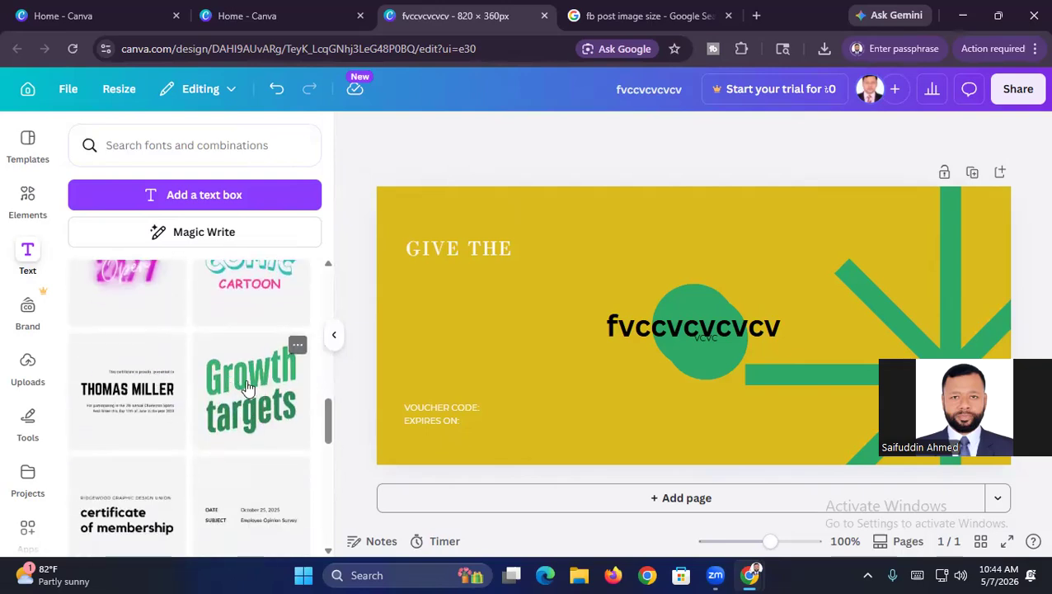
left_click(247, 387)
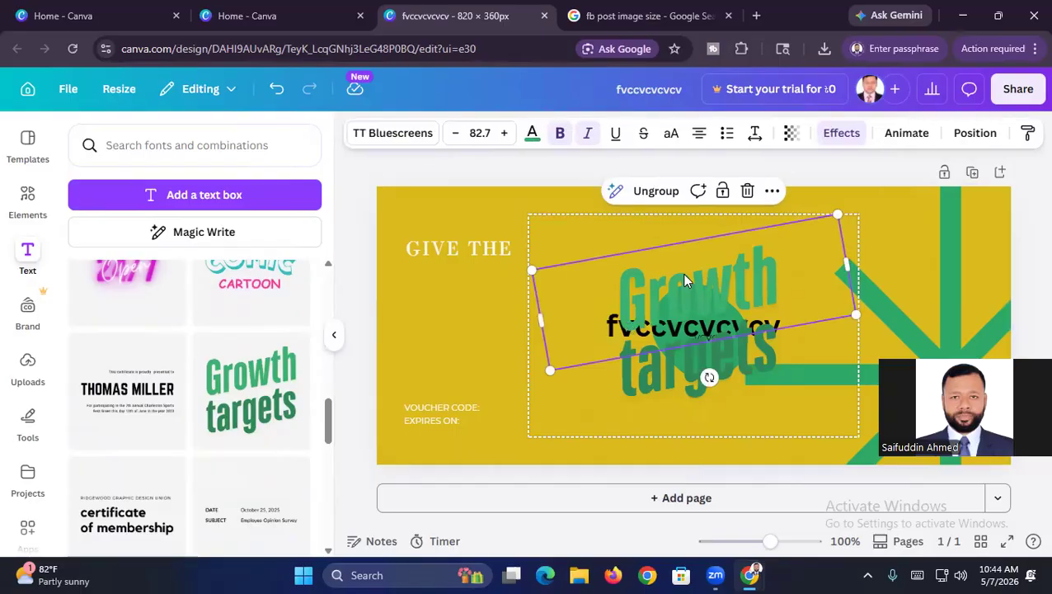
left_click(600, 397)
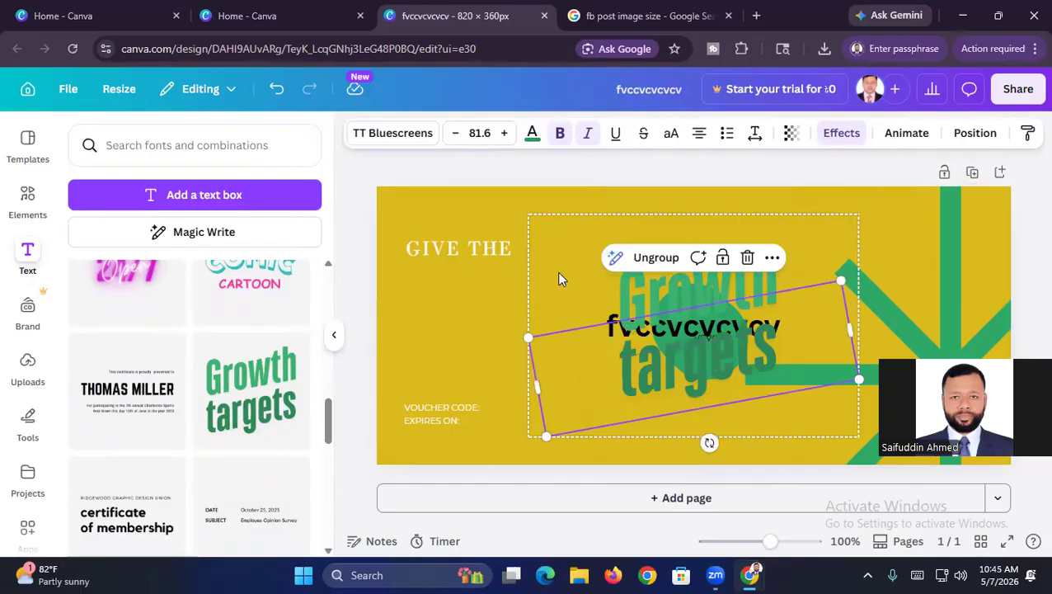
- Delete both words of the "Growth targets" text from the banner
left_click(601, 302)
key("Delete")
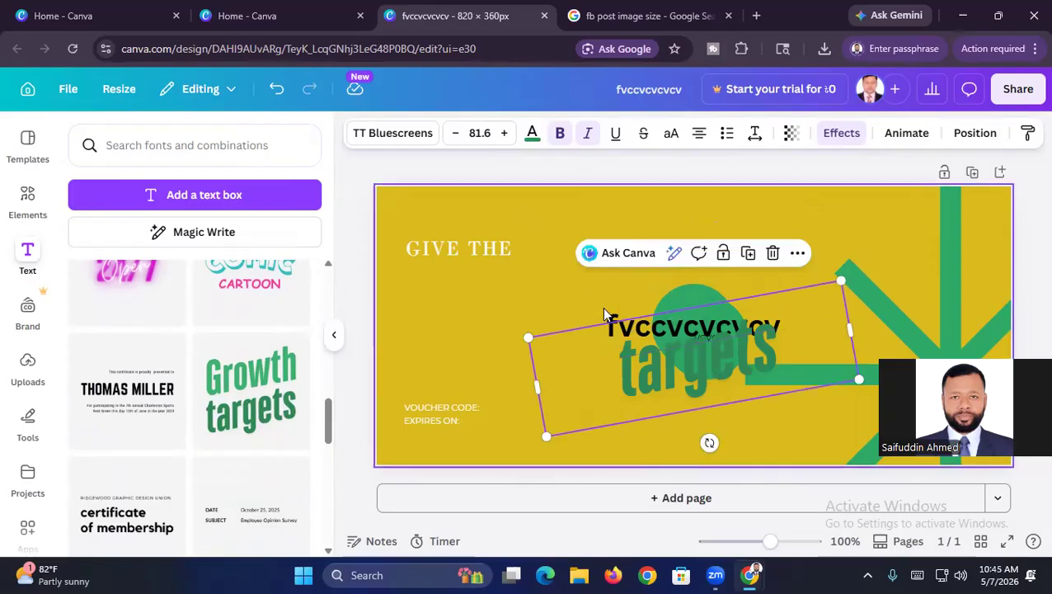
double_click(632, 363)
key("Delete")
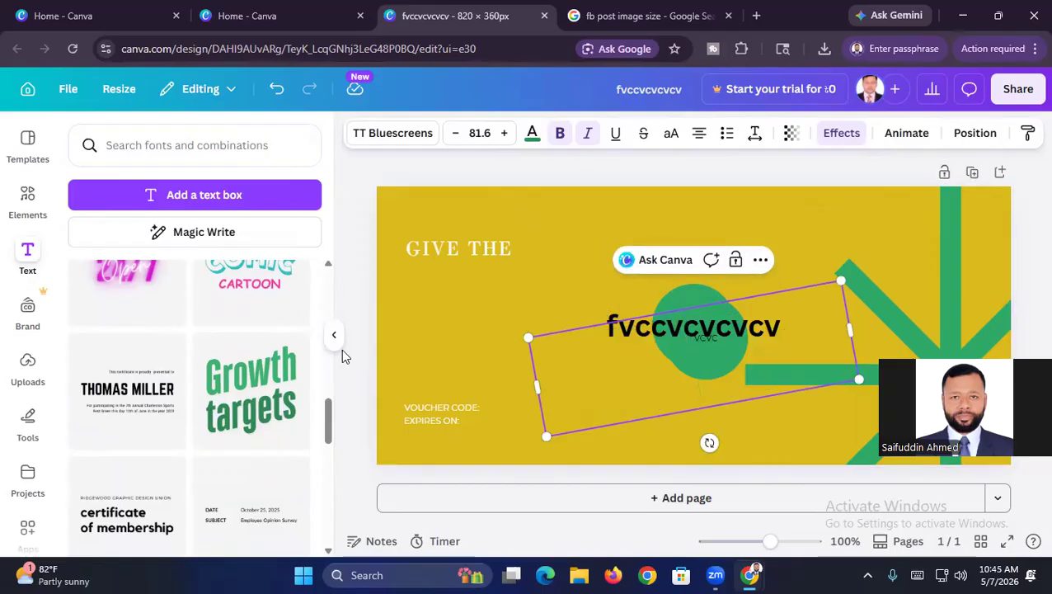
- Try the "TATTOO studio" font combination on the banner and delete it
scroll(211, 376, "down", 5)
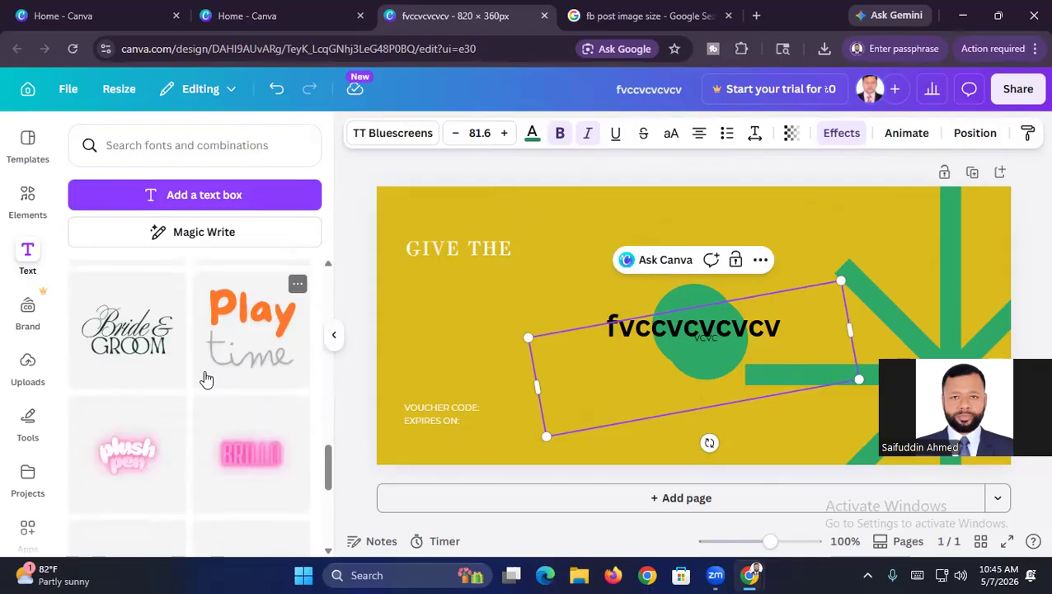
scroll(227, 342, "down", 3)
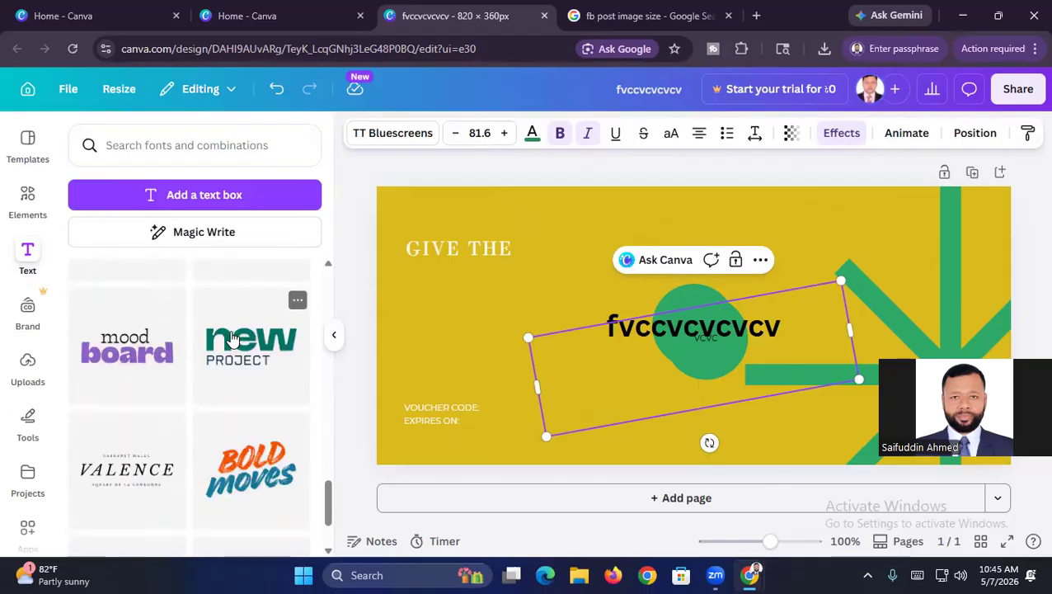
scroll(233, 338, "down", 5)
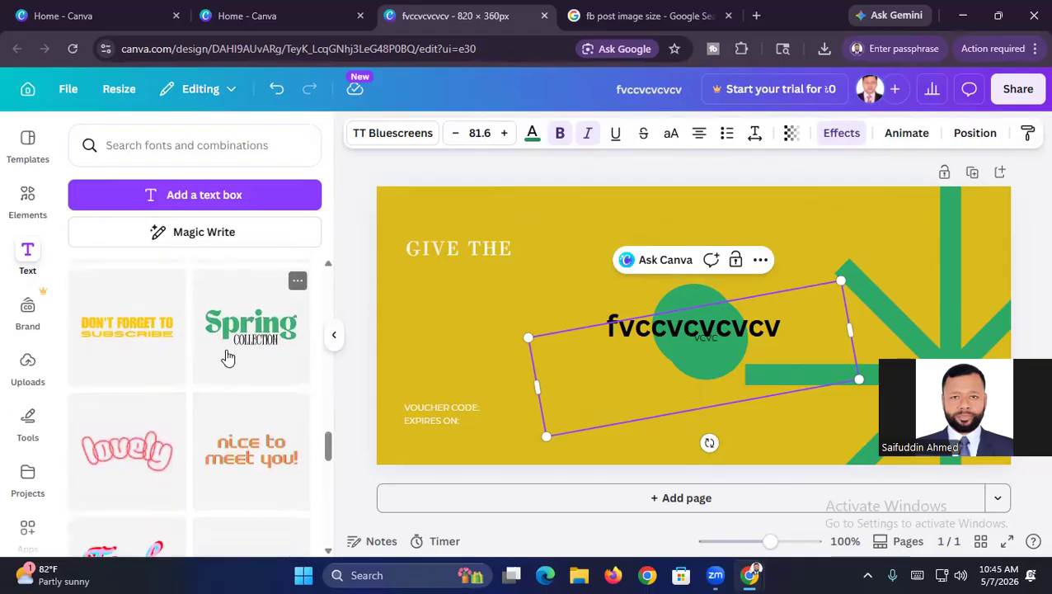
scroll(229, 357, "down", 8)
scroll(227, 364, "down", 10)
scroll(228, 368, "down", 8)
scroll(248, 396, "up", 3)
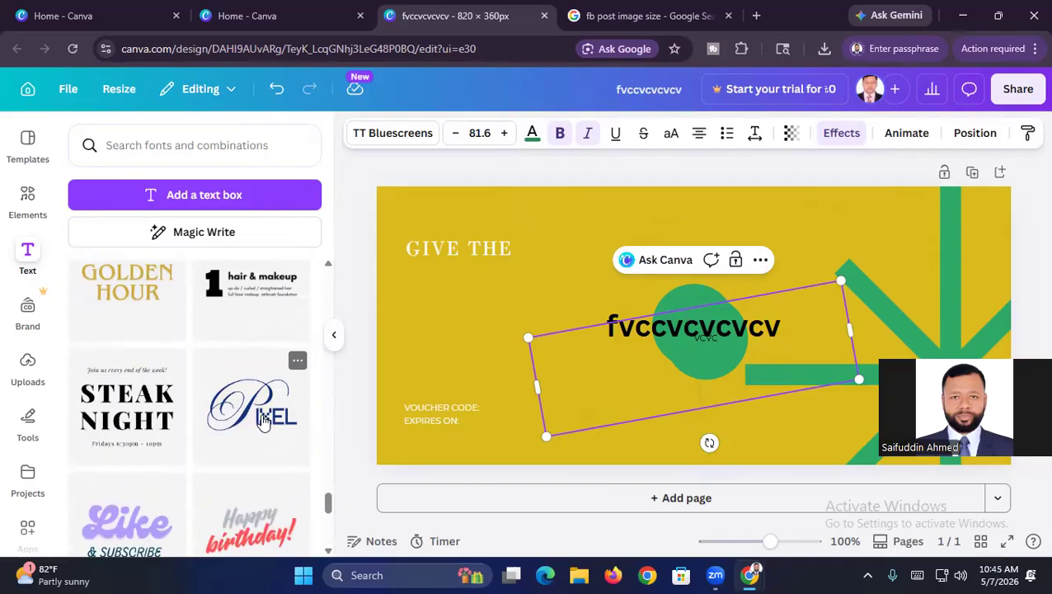
scroll(246, 404, "down", 3)
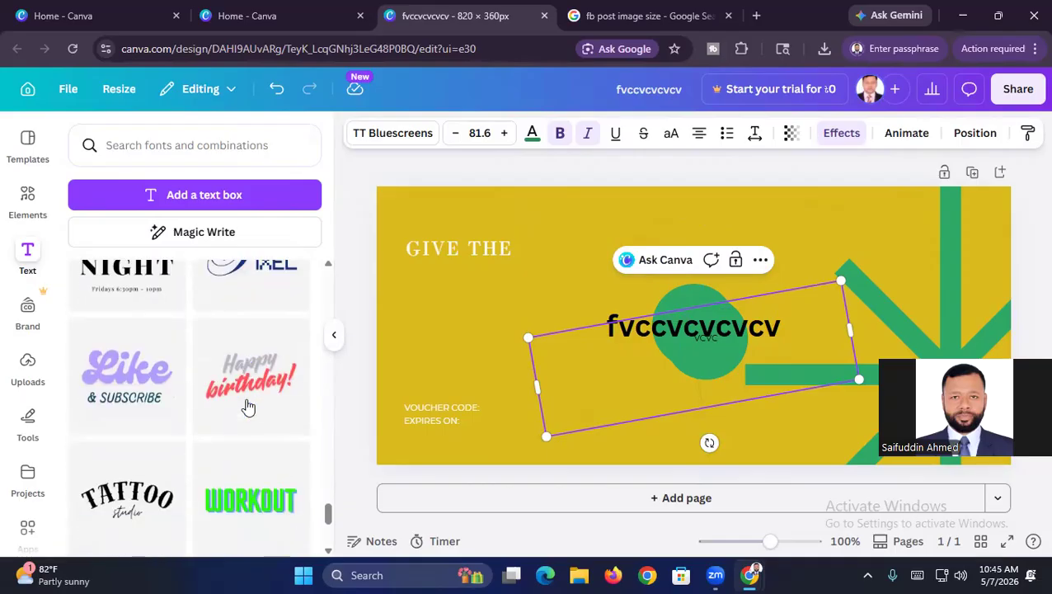
scroll(249, 407, "down", 2)
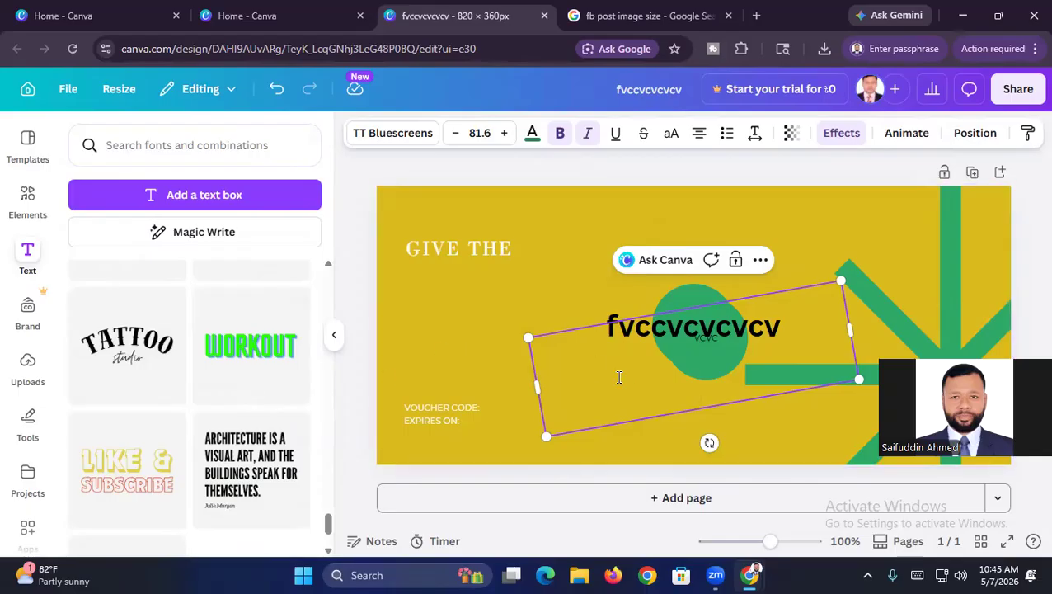
mouse_move(118, 342)
left_click_drag(118, 342, 619, 276)
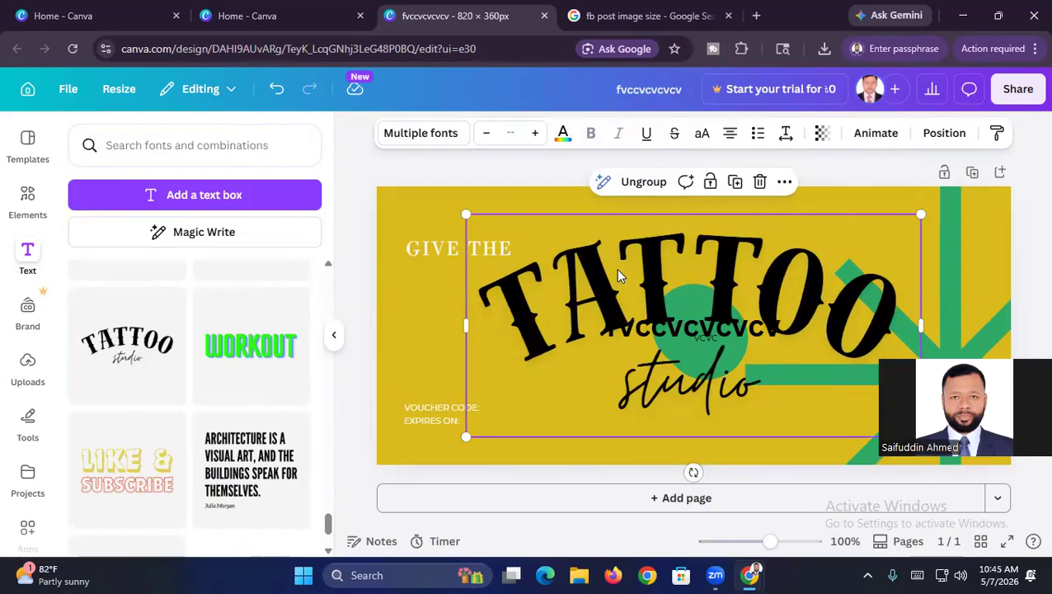
key("Delete")
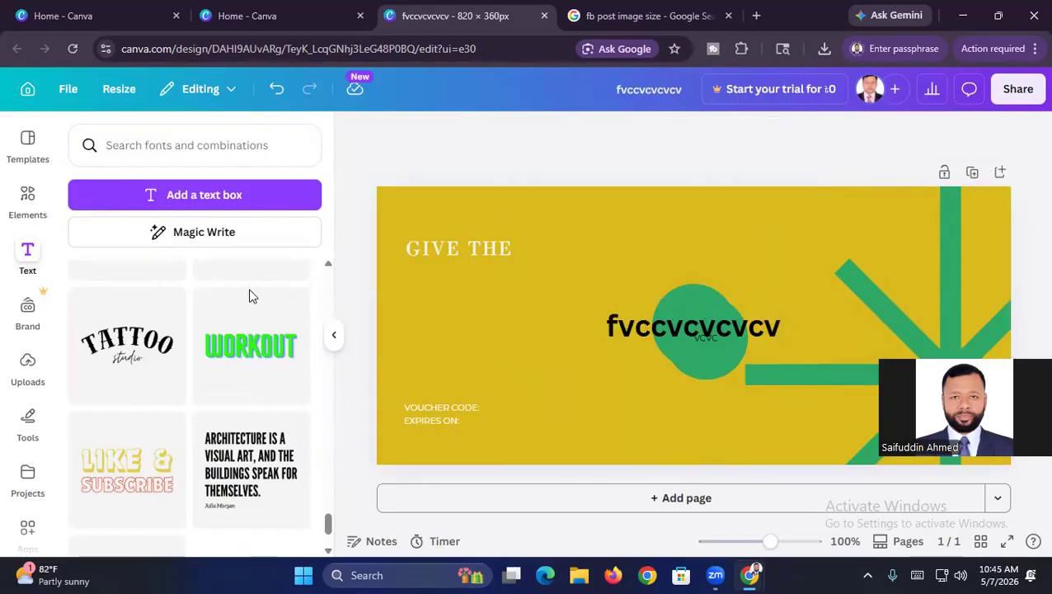
- Add the "SPIRIT NIGHT" font combination over the existing banner content
scroll(239, 346, "down", 3)
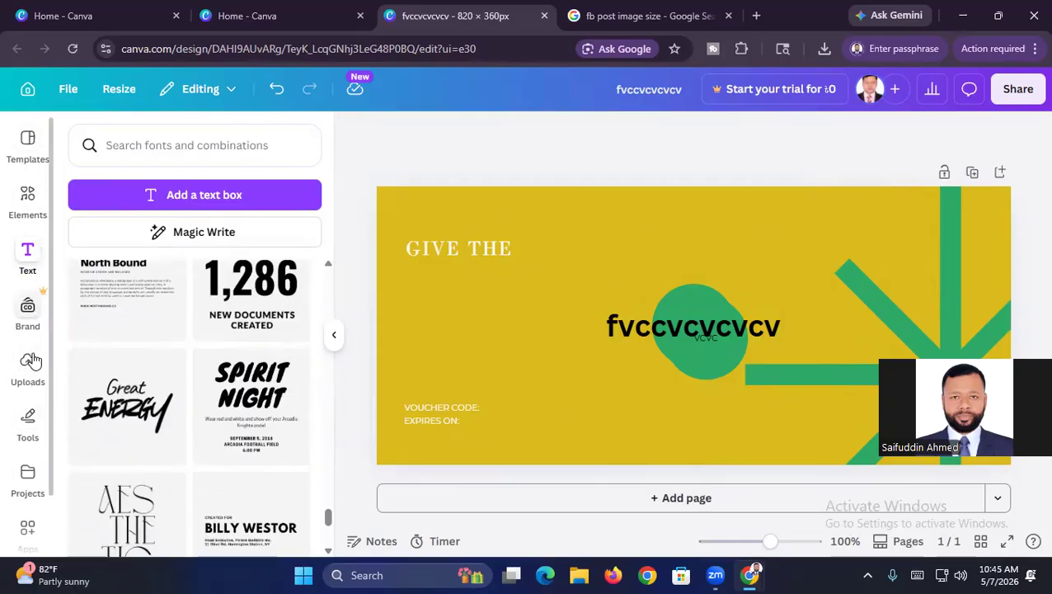
left_click(249, 389)
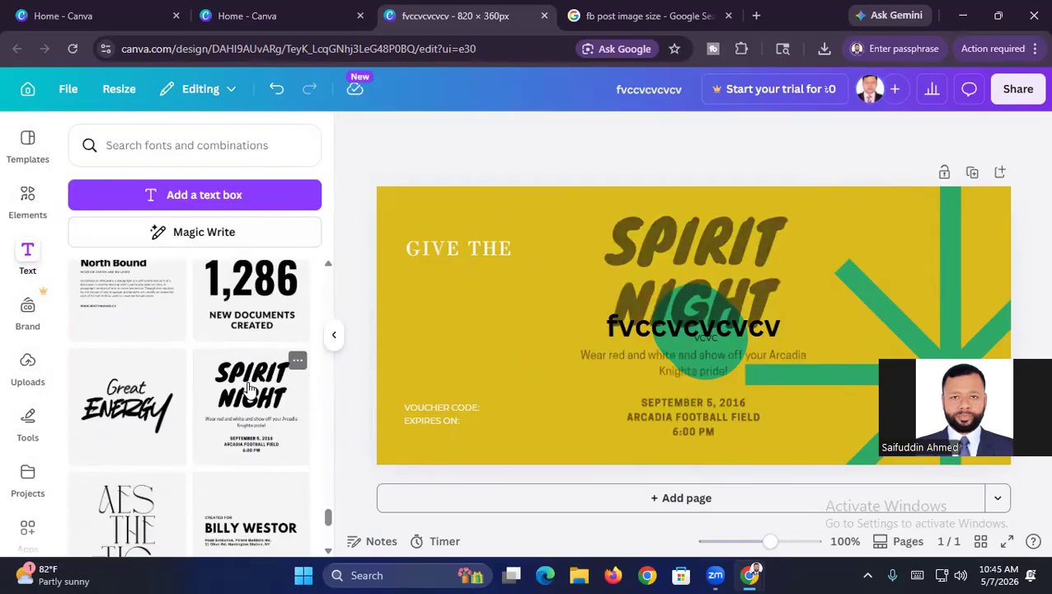
left_click(879, 229)
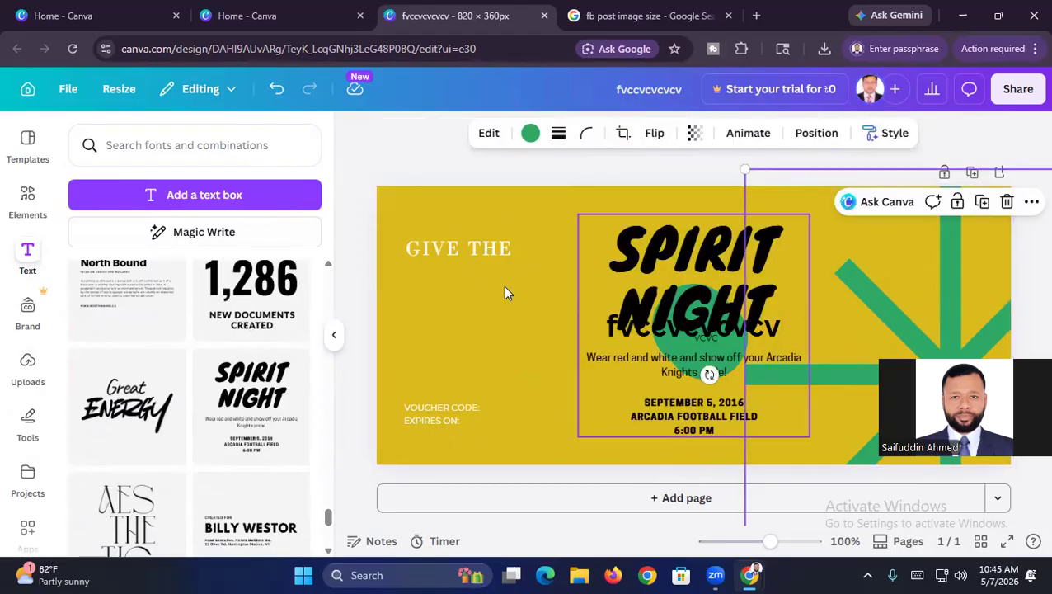
- Delete the "GIVE THE", "VOUCHER CODE:" and "EXPIRES ON:" texts and the "SPIRIT NIGHT" text group from the banner
left_click(418, 241)
key("Delete")
left_click(450, 405)
key("Delete")
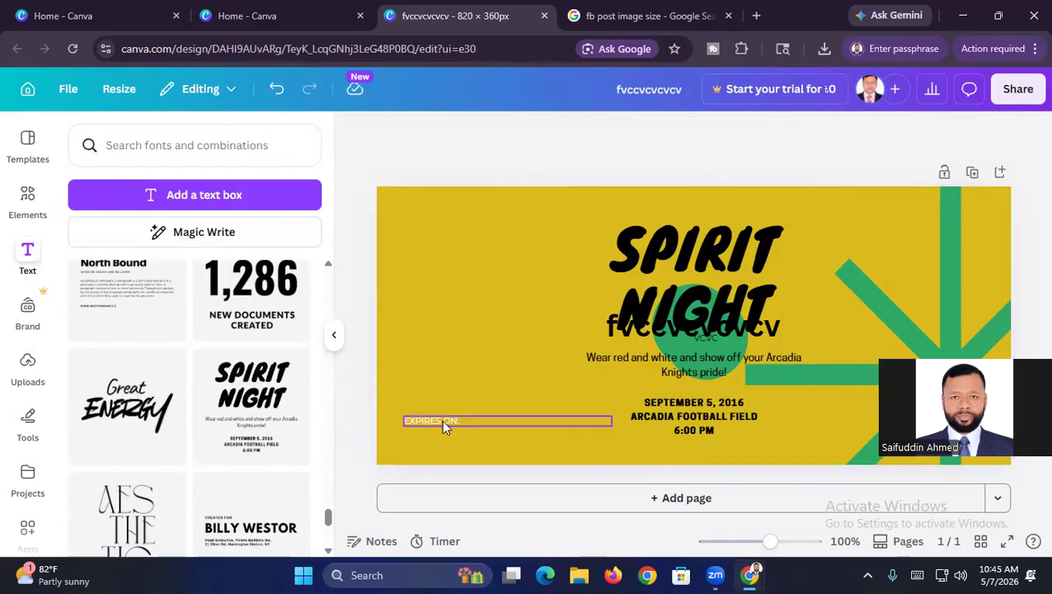
left_click(439, 418)
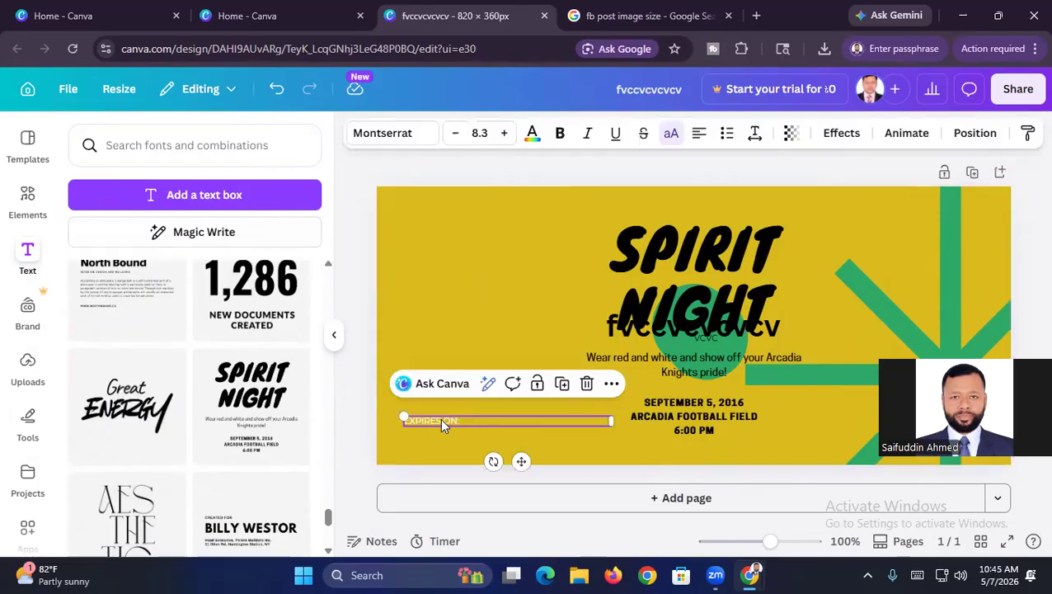
key("Delete")
left_click(676, 416)
key("Delete")
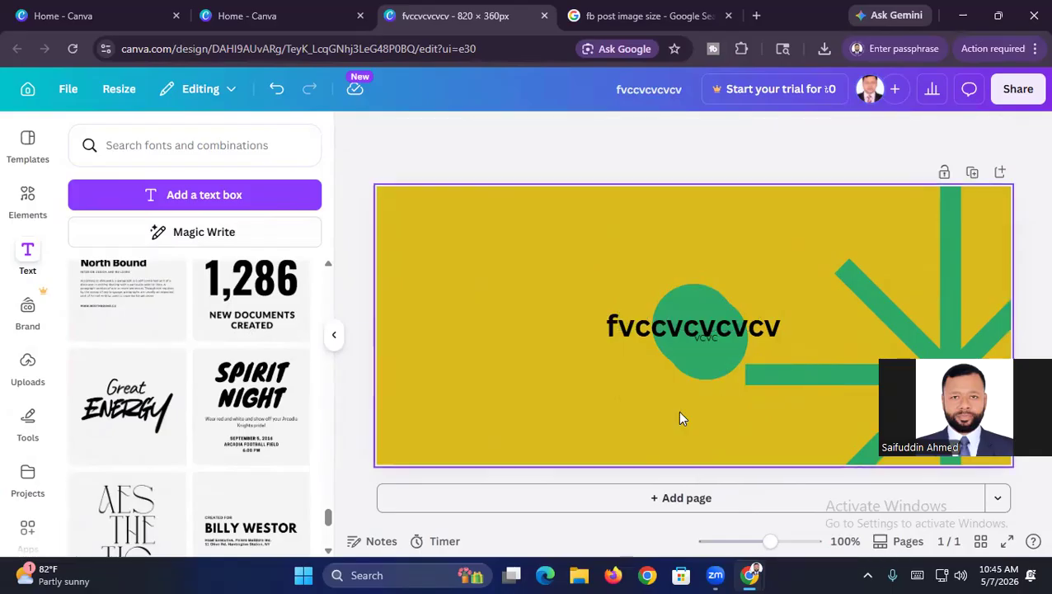
- Delete the two green circles, the "fvccvcvcvcv" heading and the green starburst, leaving only the yellow background
left_click(715, 369)
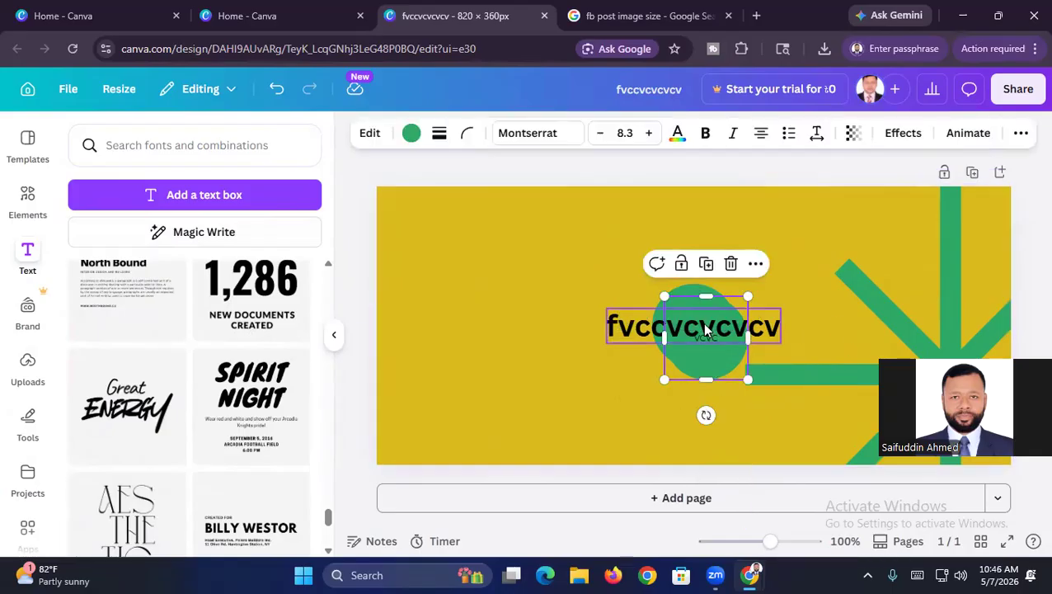
key("Delete")
left_click(704, 329)
key("Delete")
left_click(704, 329)
key("Delete")
left_click(925, 349)
key("Delete")
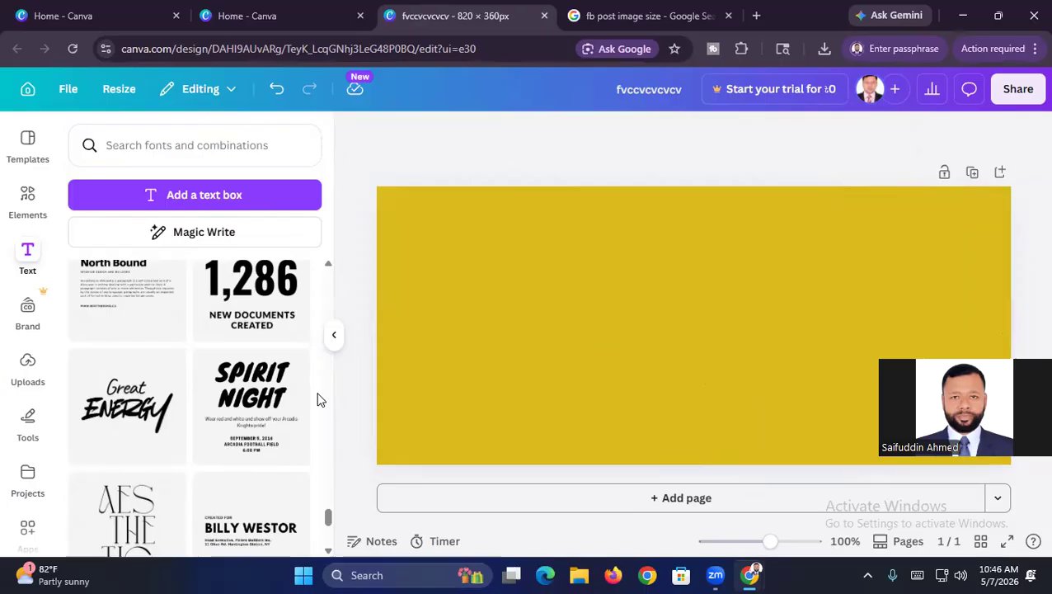
- Add the "SPIRIT NIGHT" font combination to the empty banner and replace its date line with "JFGHGHFGHFGHF"
left_click(255, 387)
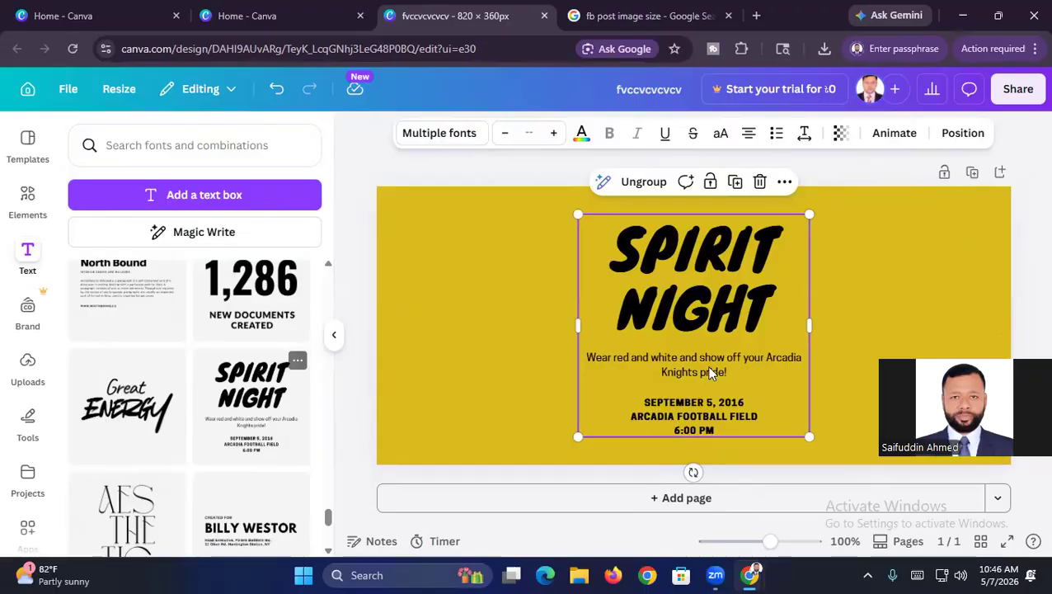
left_click(720, 406)
double_click(720, 404)
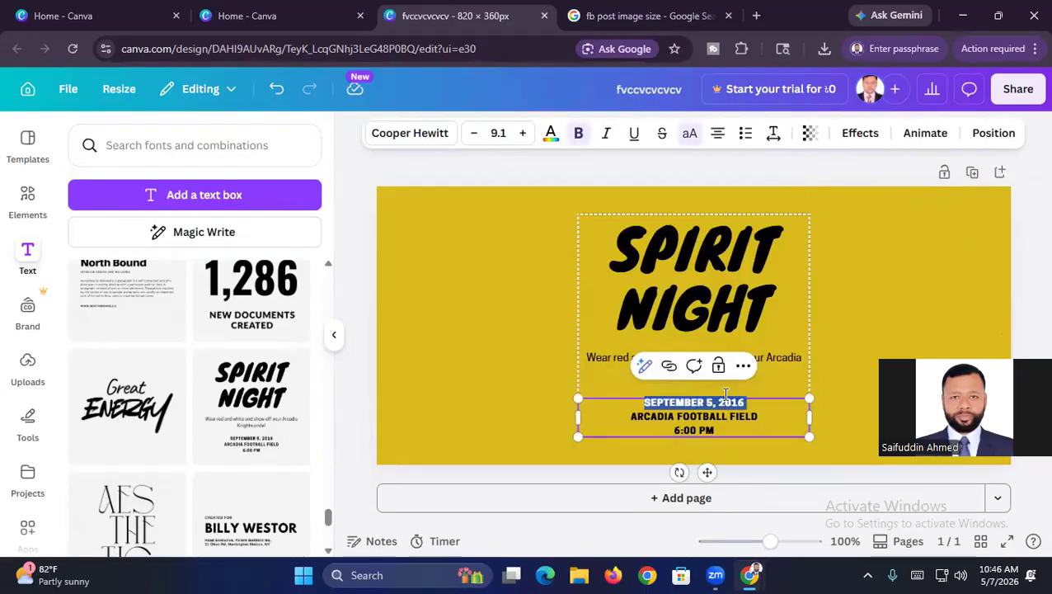
type("JFGHGHFGHFGHFARCADIA FOOTBALL FIELD")
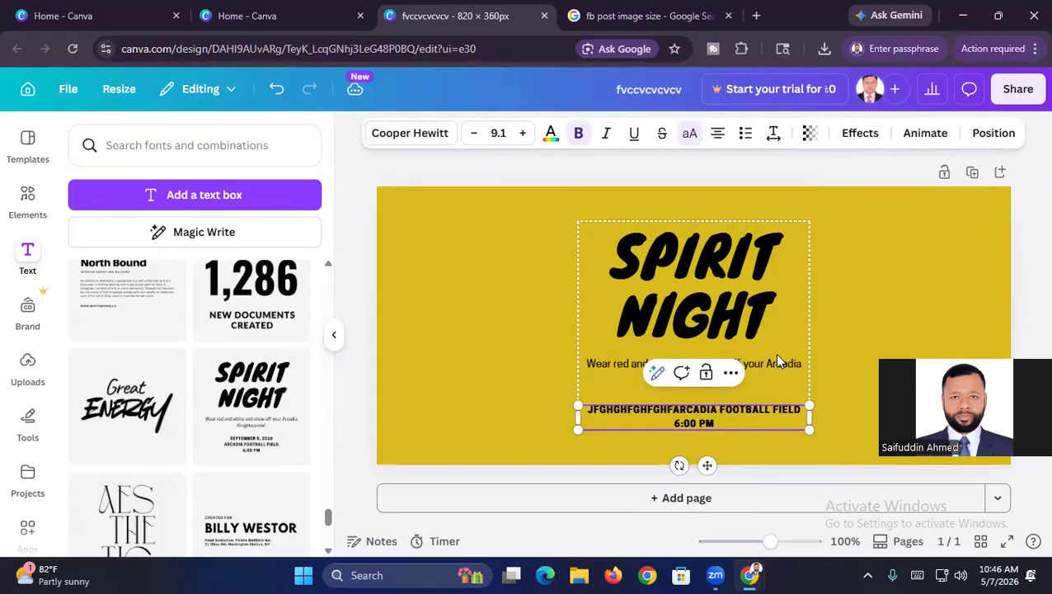
- Replace the tagline with "hfghfghfghfghgfhgf" and the large "SPIRIT NIGHT" title with "HGGHGFHFGHH"
left_click(772, 361)
double_click(772, 363)
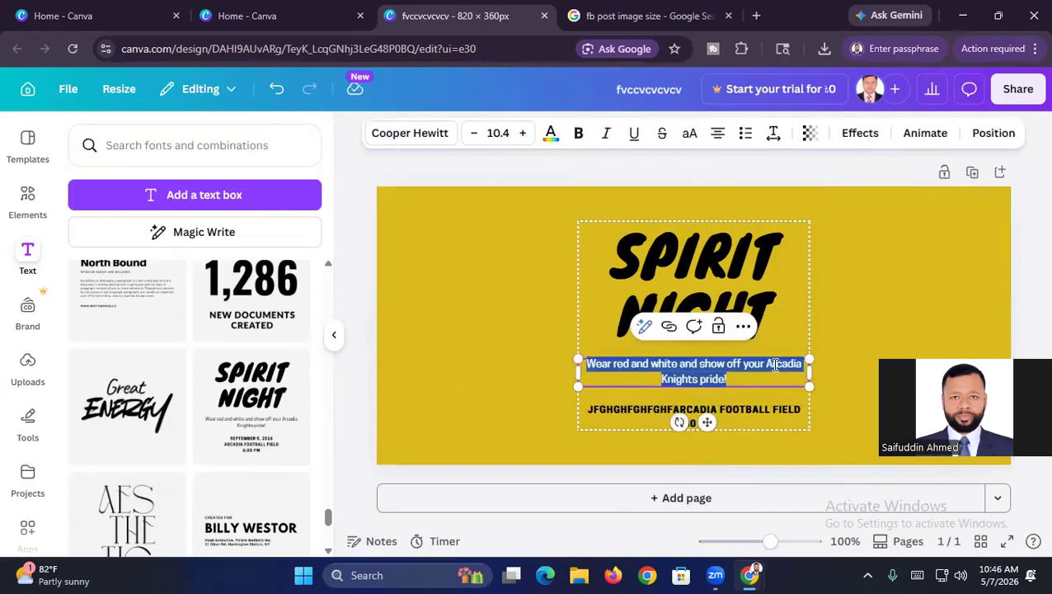
type("hfghfghfghfghfgf")
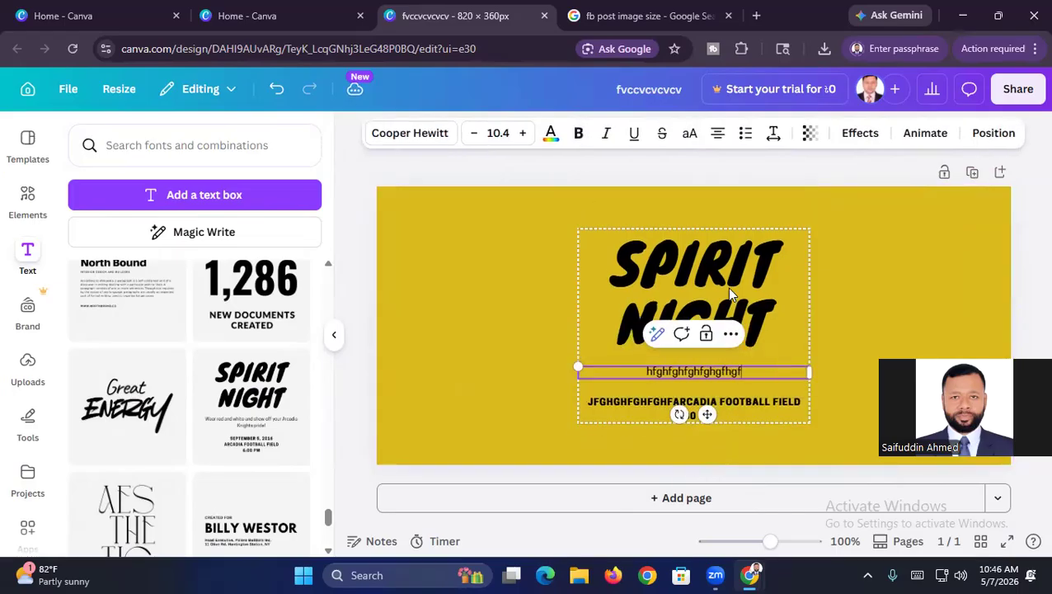
left_click(727, 287)
double_click(726, 296)
type("HGGHGFHFGHH")
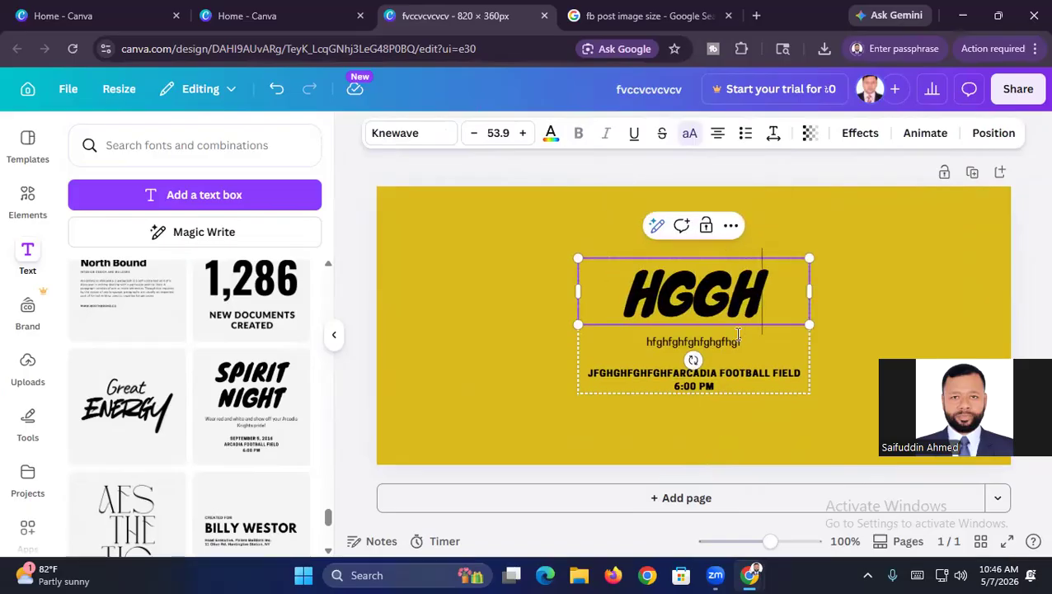
left_click(850, 248)
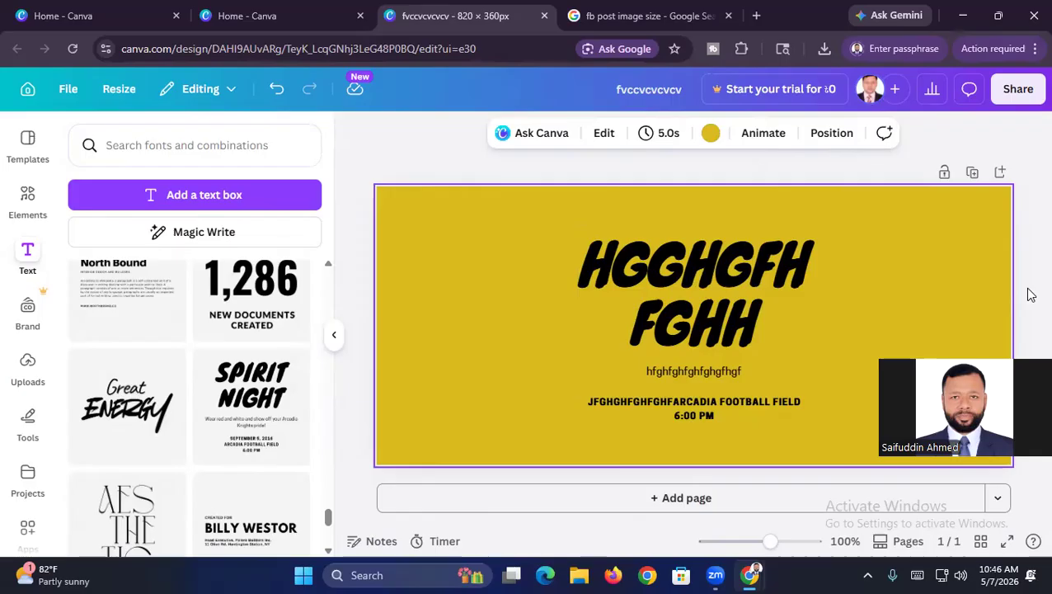
- Download the banner as a PNG at 820 × 360 px
left_click(1015, 93)
left_click(763, 458)
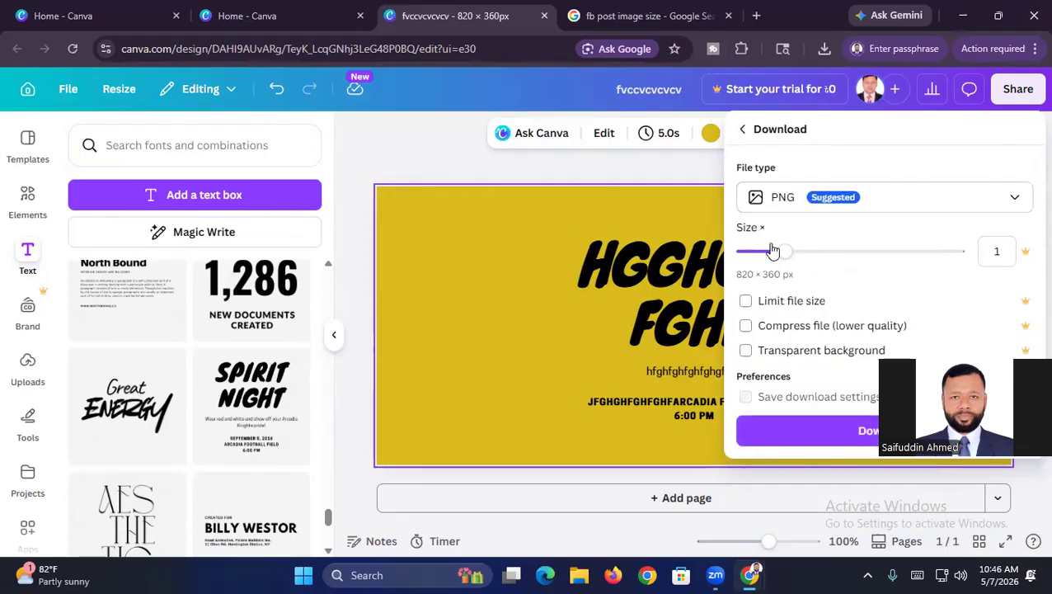
left_click(862, 432)
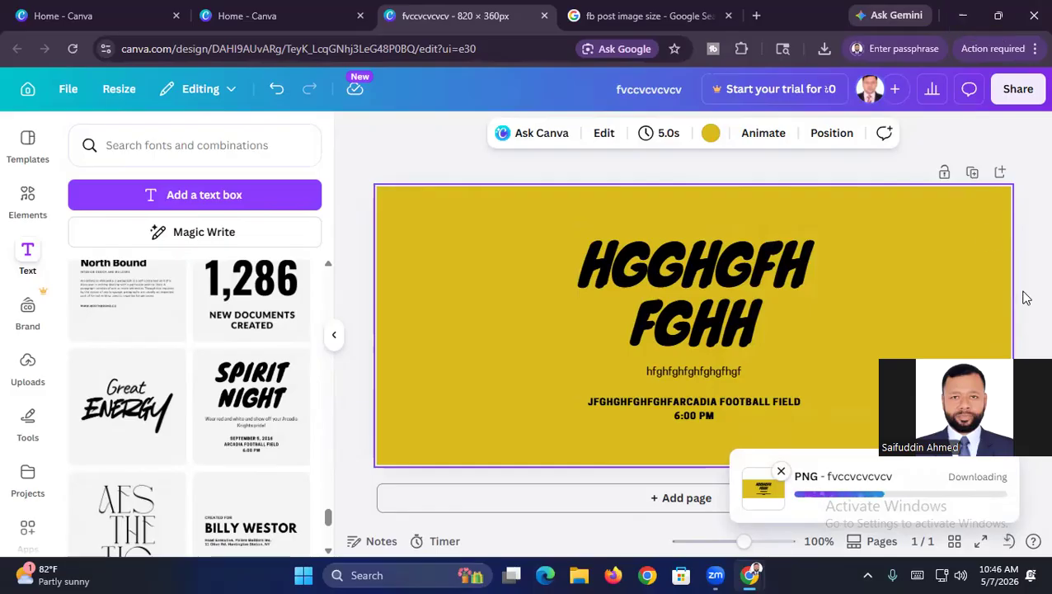
- Leave the browser windows and open the Downloads folder in File Explorer
left_click(962, 16)
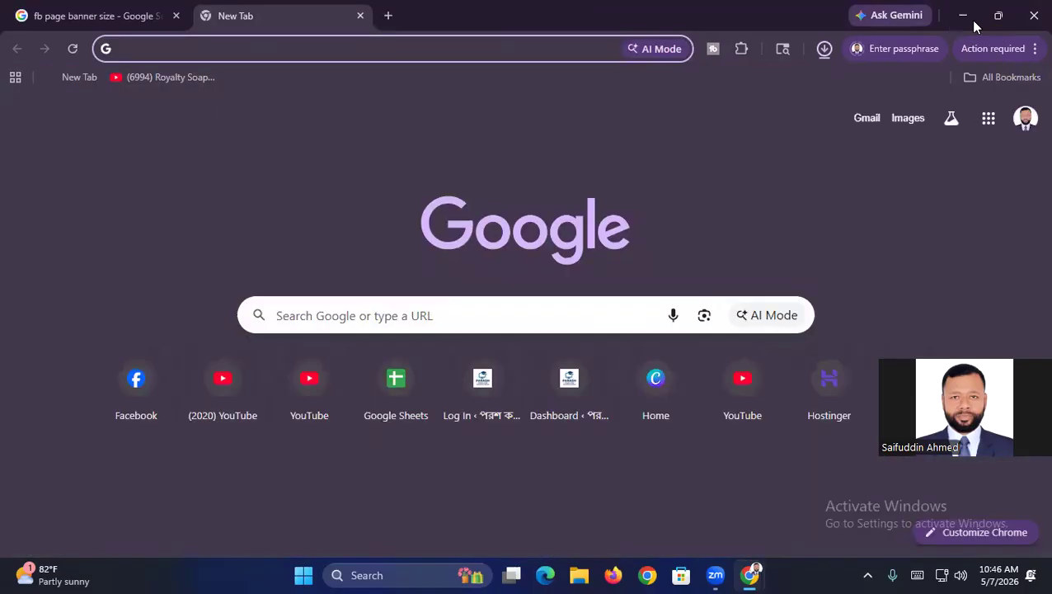
left_click(1025, 23)
double_click(204, 341)
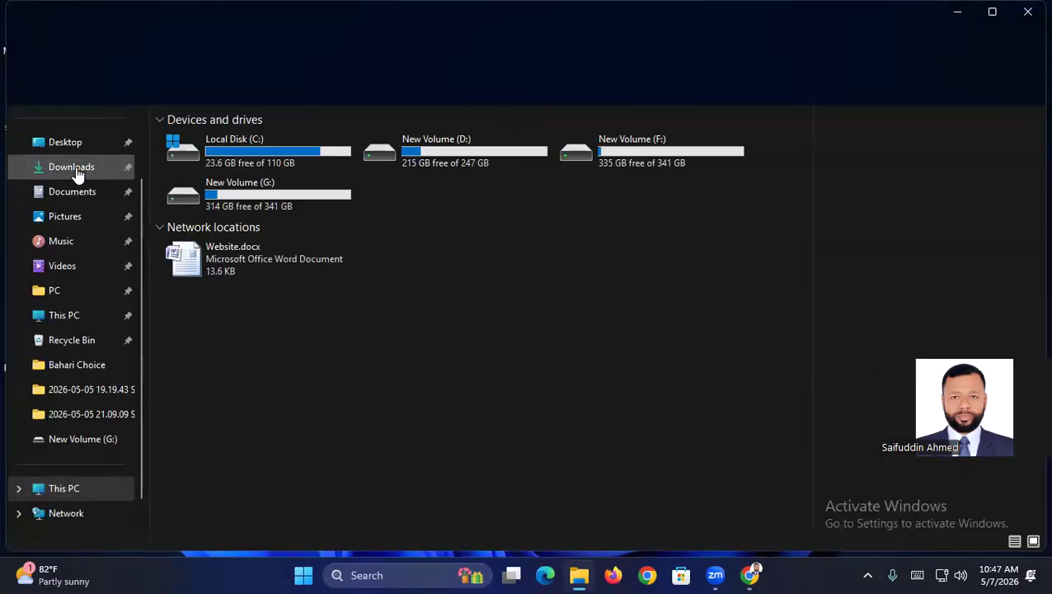
left_click(74, 169)
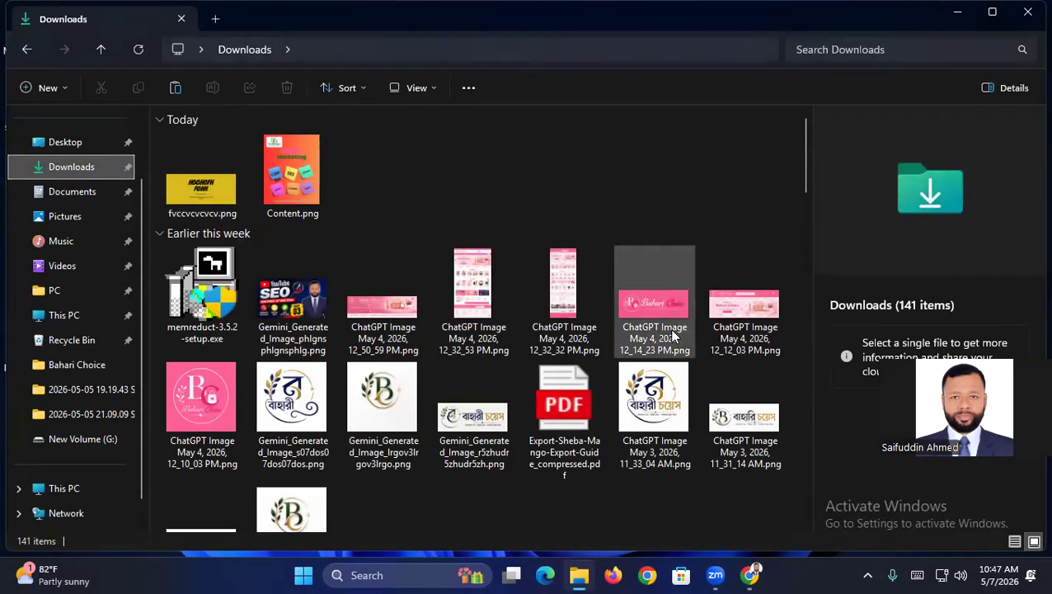
- View the downloaded fvccvcvcvcv.png image, and close the viewer and the Downloads folder
left_click(204, 189)
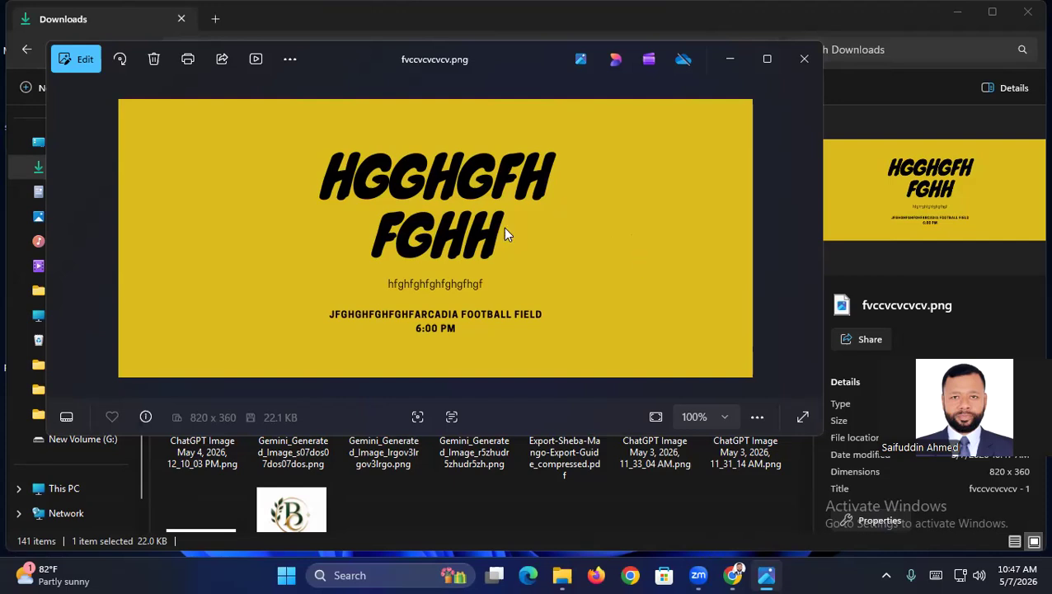
left_click(804, 63)
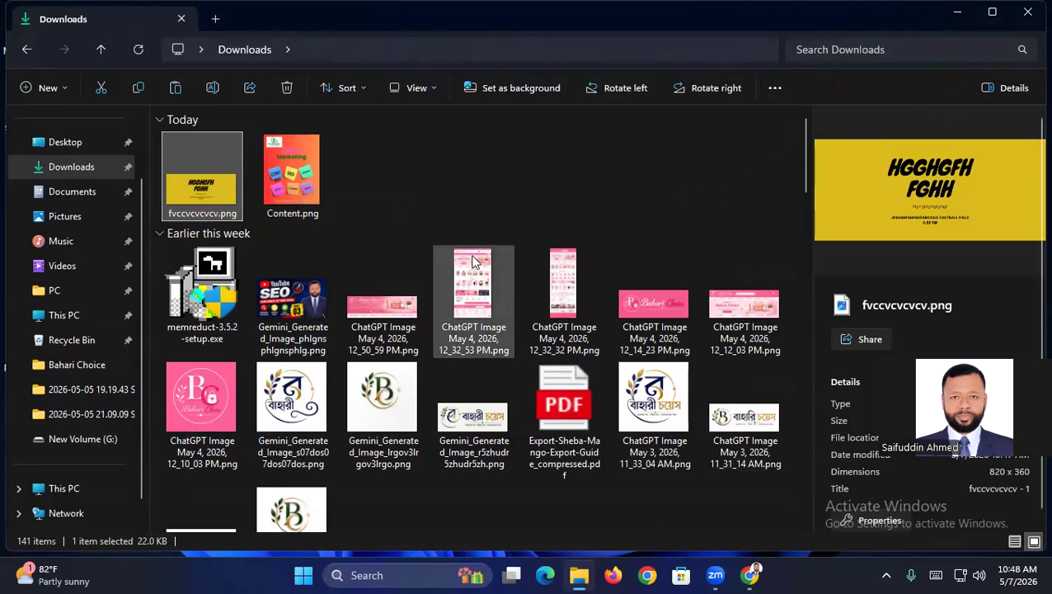
left_click(1027, 12)
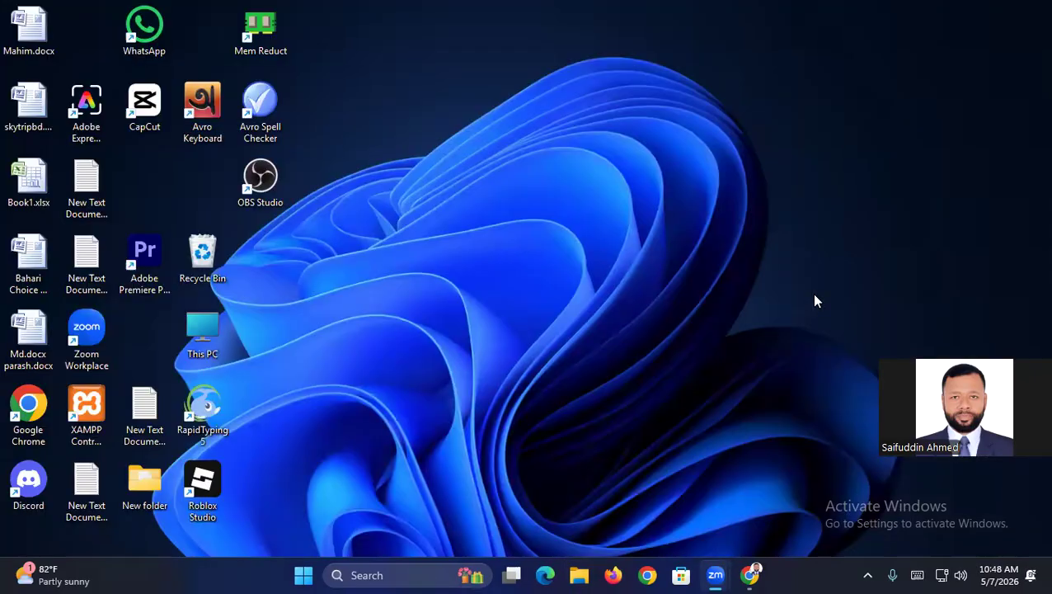